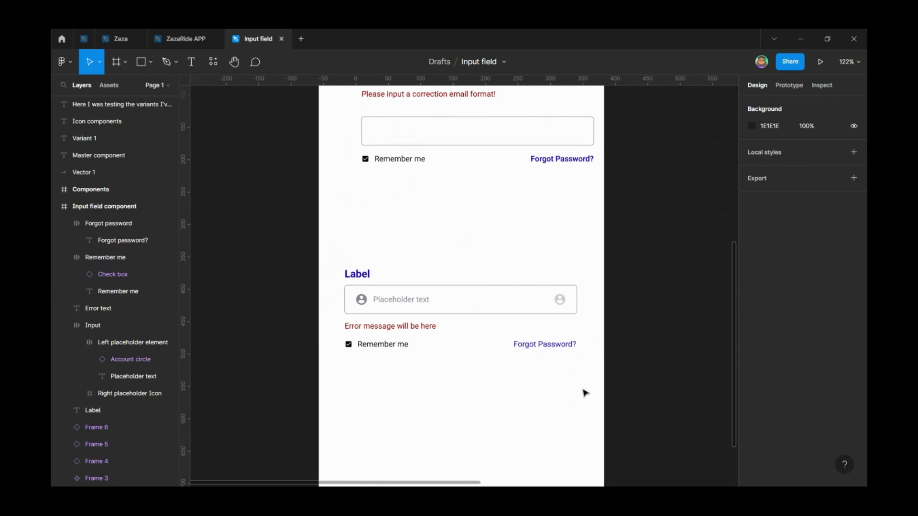
Examine the input field's separate elements: the label, input frame, error text, Remember me and Forgot Password? items.
left_click(664, 334)
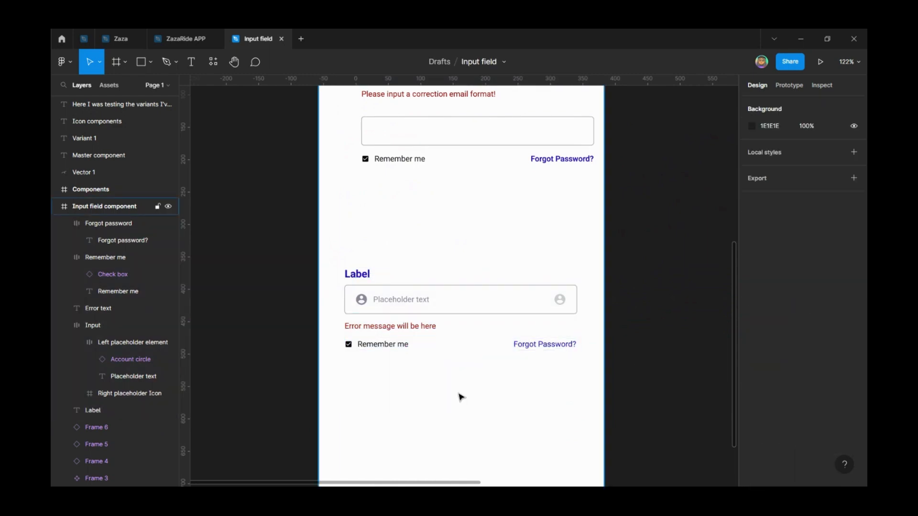
scroll(459, 395, "up", 3)
left_click_drag(520, 419, 519, 387)
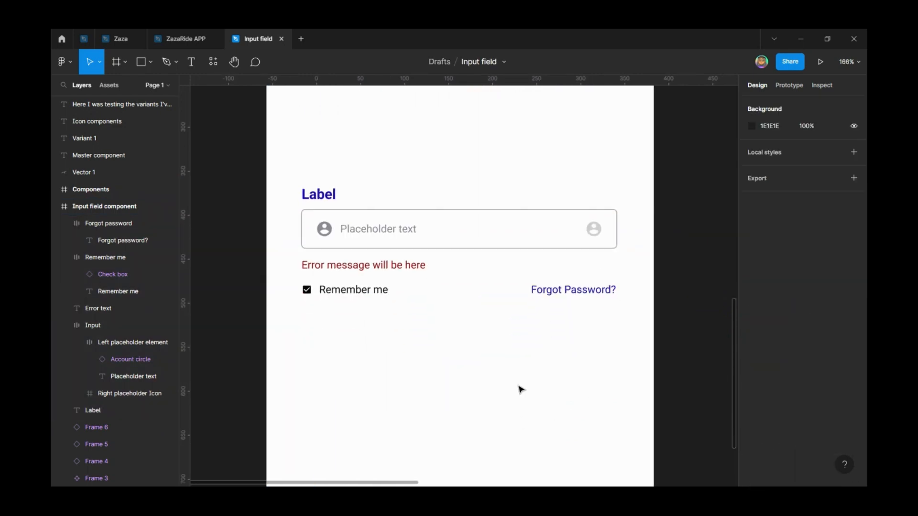
left_click_drag(686, 362, 285, 178)
left_click(256, 192)
left_click(330, 195)
left_click(378, 233)
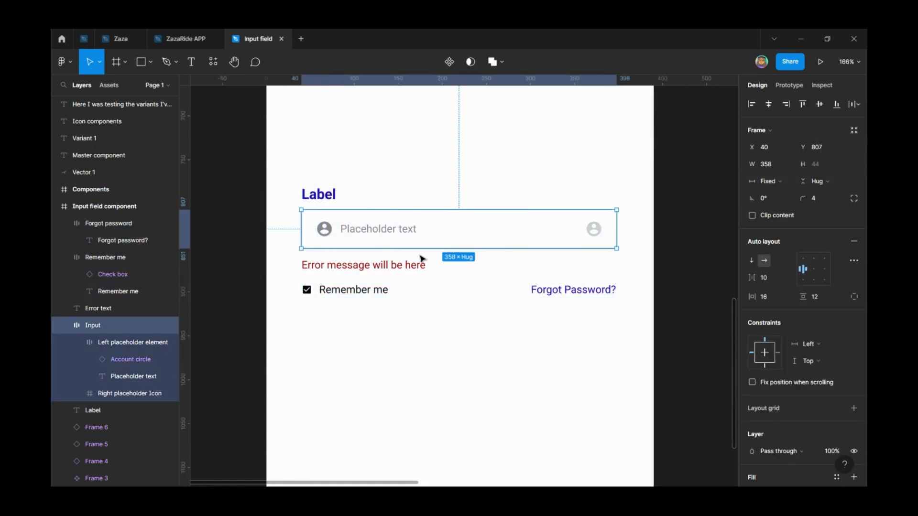
left_click(337, 265)
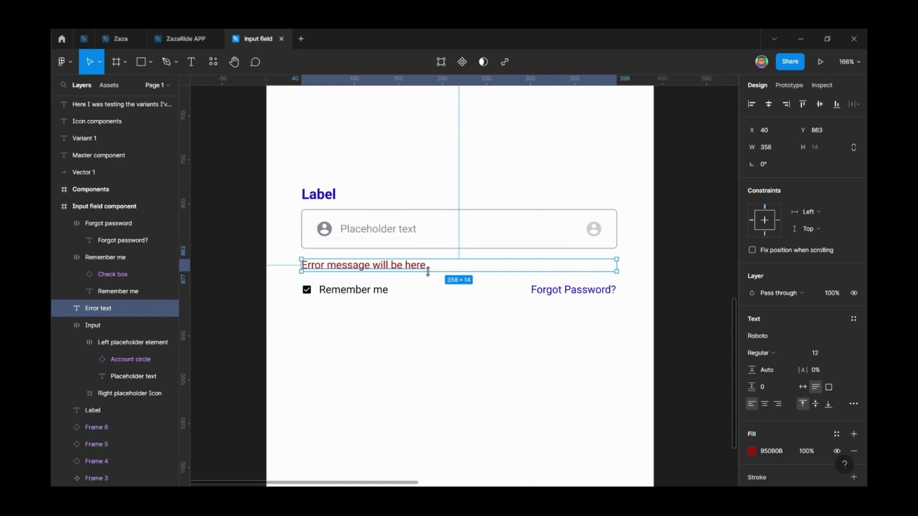
left_click(343, 293)
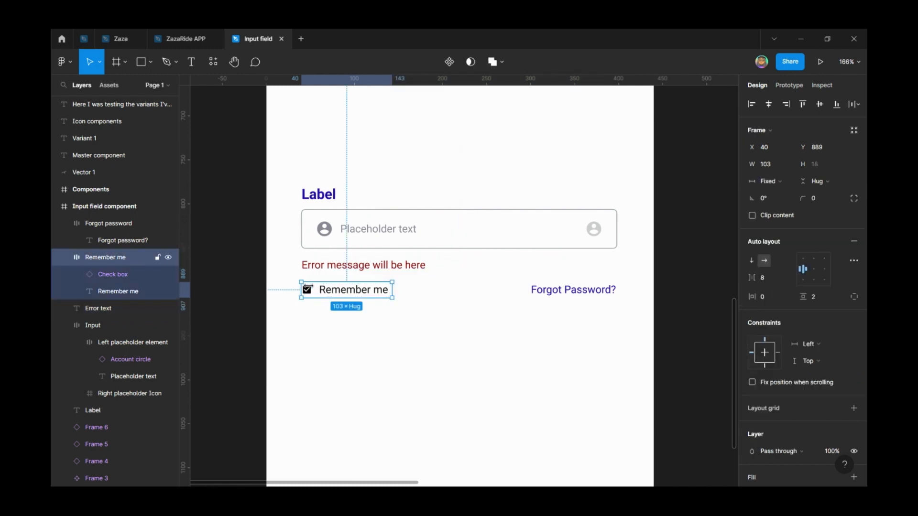
left_click(561, 297)
left_click(580, 352)
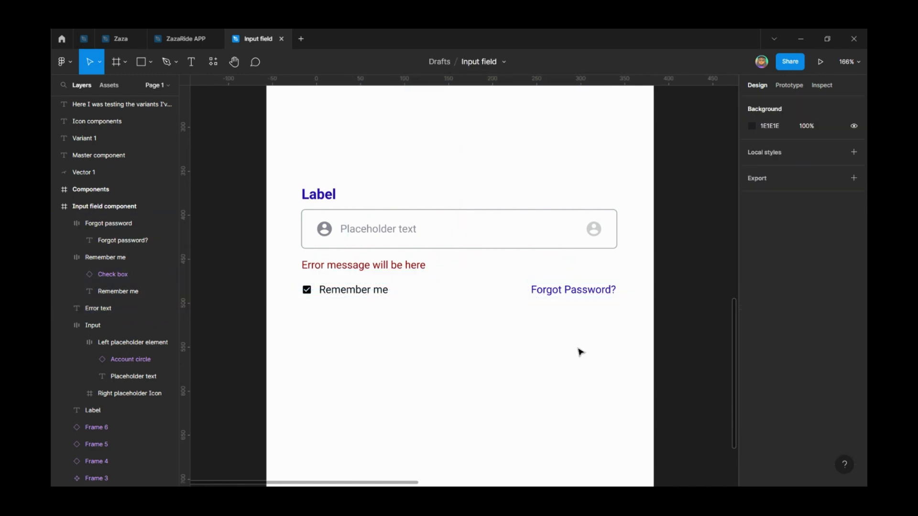
scroll(481, 265, "up", 2)
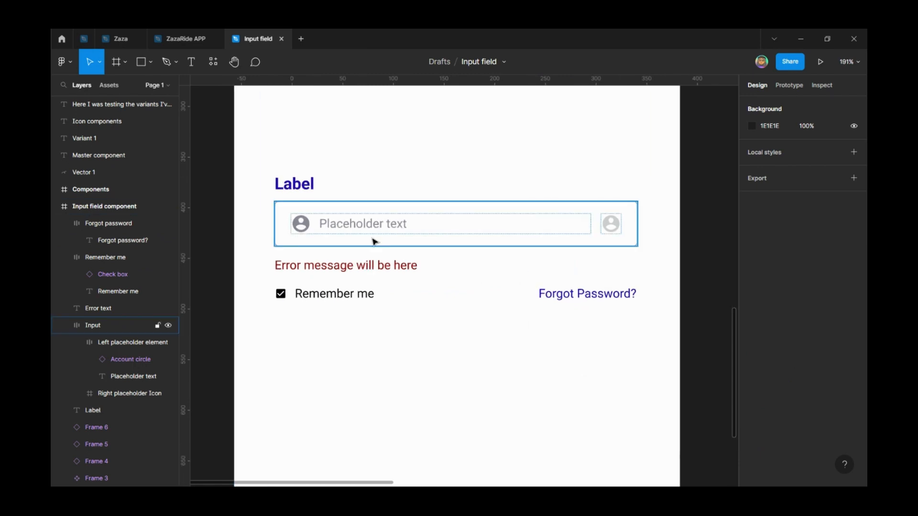
Collapse the Left placeholder element inside the Input layer and rename the Input layer as "Input filed".
left_click(353, 233)
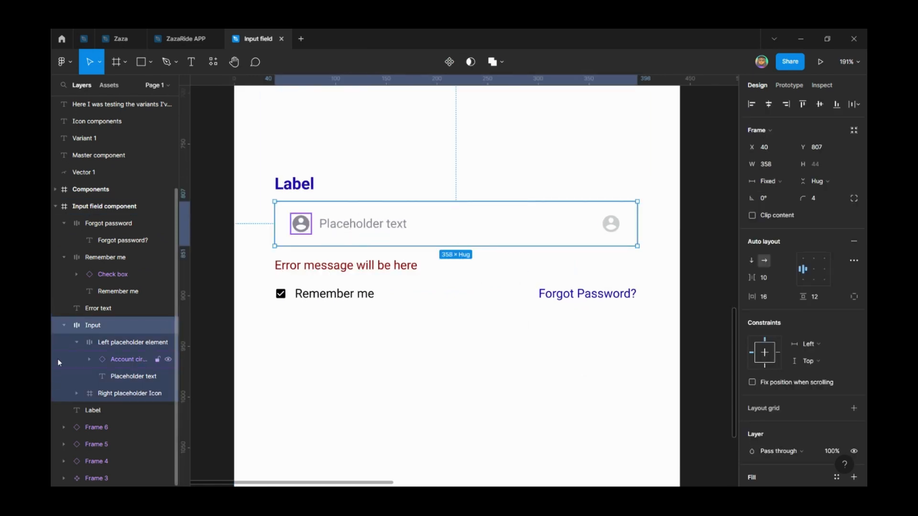
left_click(76, 342)
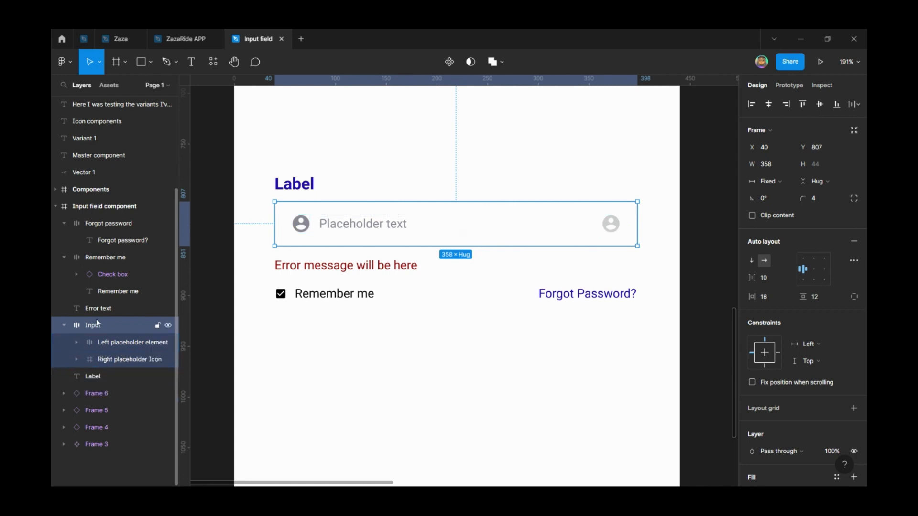
left_click(117, 343)
left_click(111, 358)
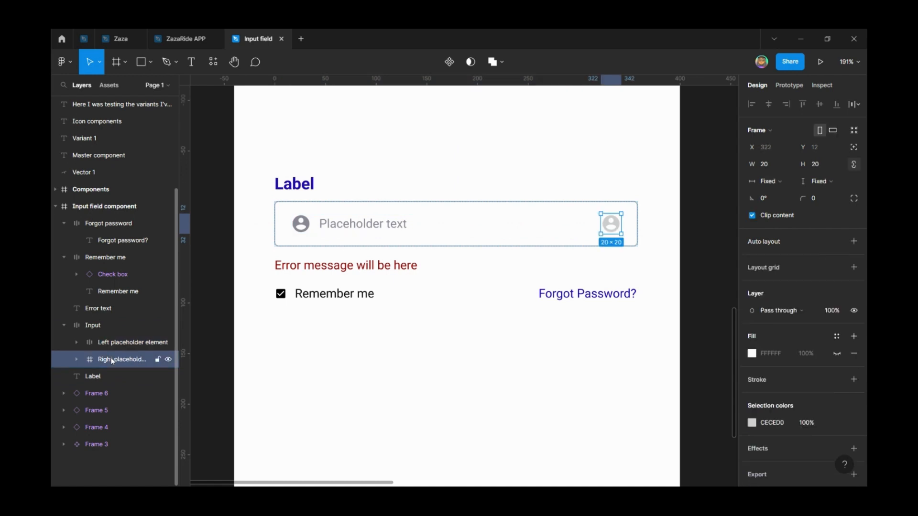
left_click(109, 330)
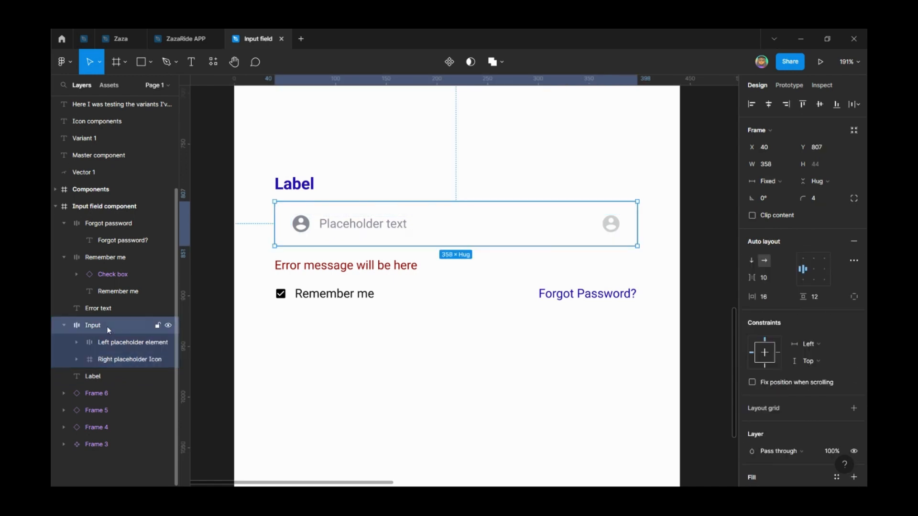
double_click(111, 328)
type("fil")
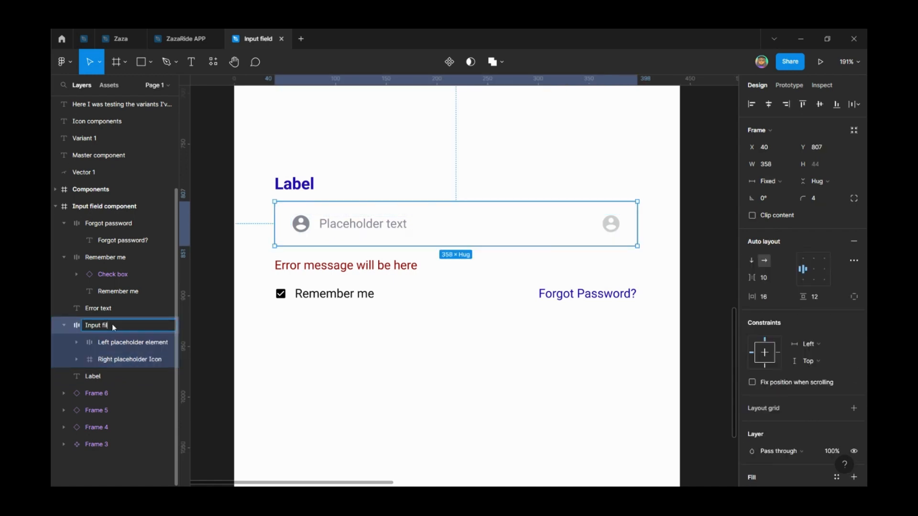
type("ed")
key("Return")
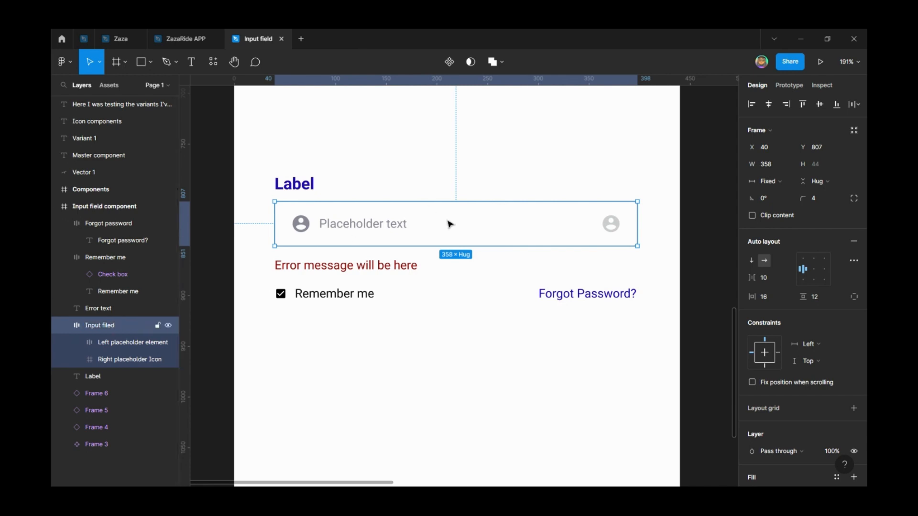
Try setting the auto layout spacing of the Input filed frame to Auto, and undo it.
left_click(405, 224)
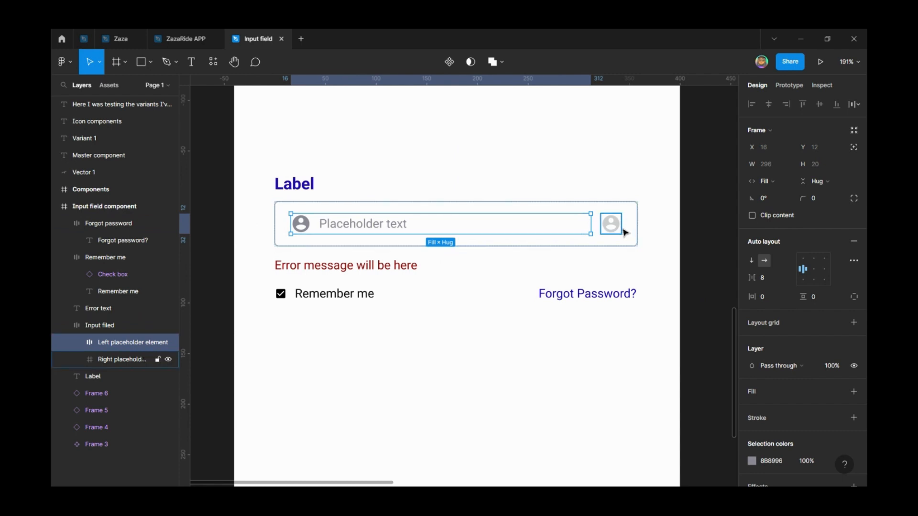
left_click(658, 227)
left_click(617, 224)
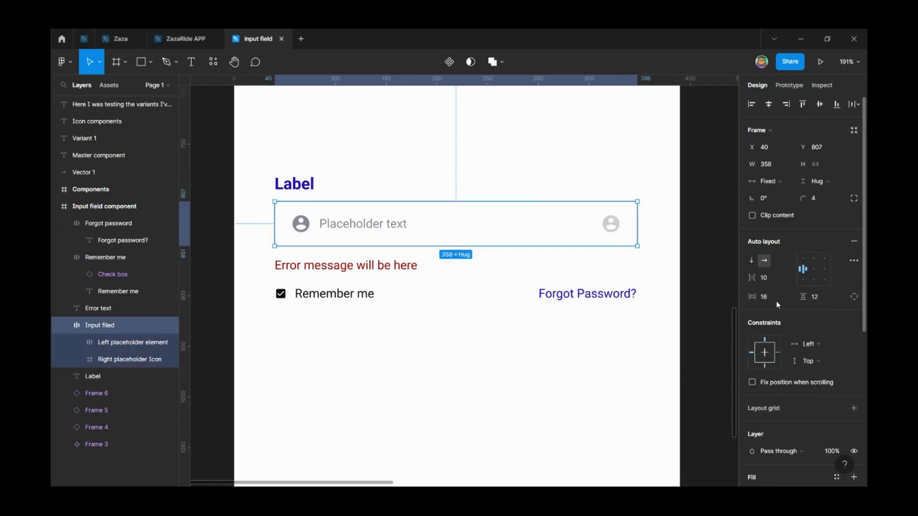
left_click(771, 277)
type("auto")
key("Return")
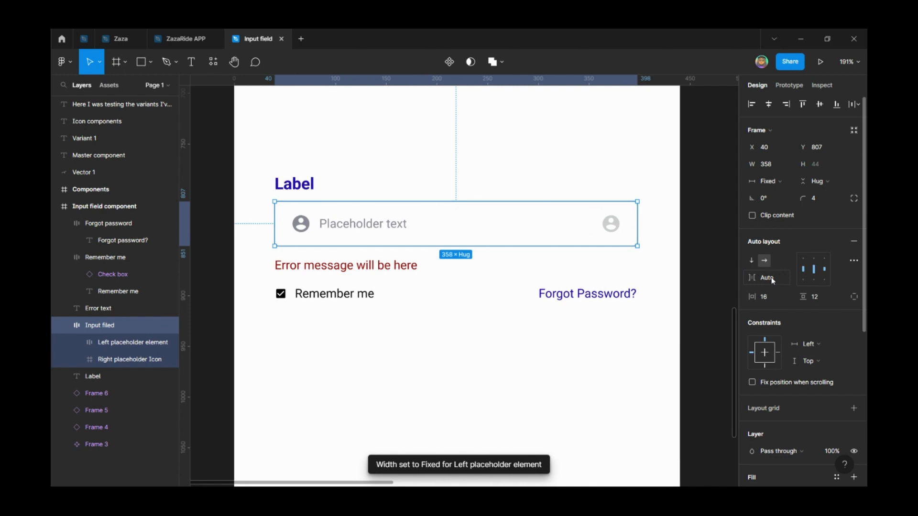
key("ctrl+z")
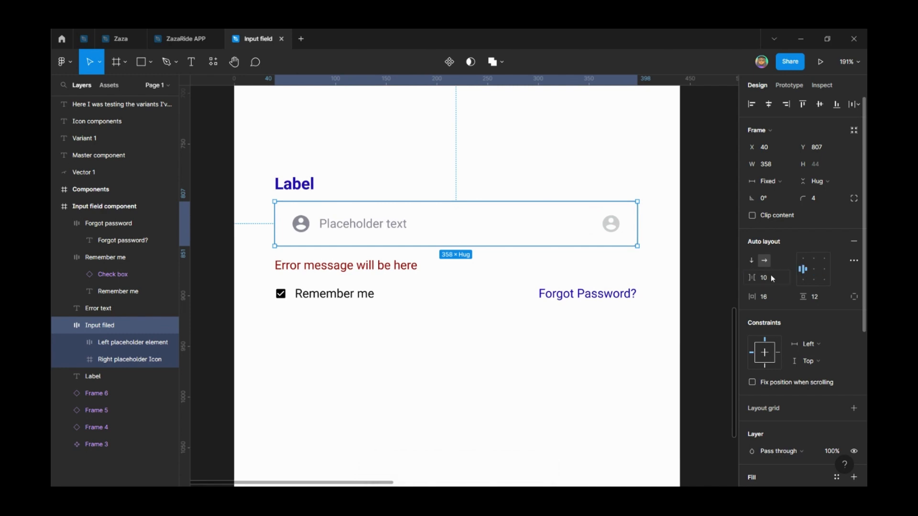
Examine the layout and sizing of the input frame's nested layers: Left placeholder element, Account circle, Placeholder text and Right placeholder Icon.
left_click(395, 227)
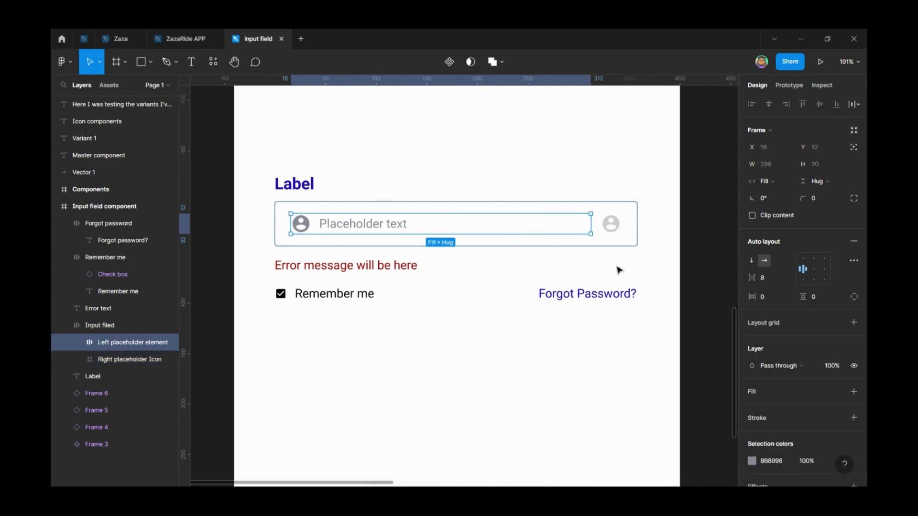
left_click(502, 290)
left_click(420, 232)
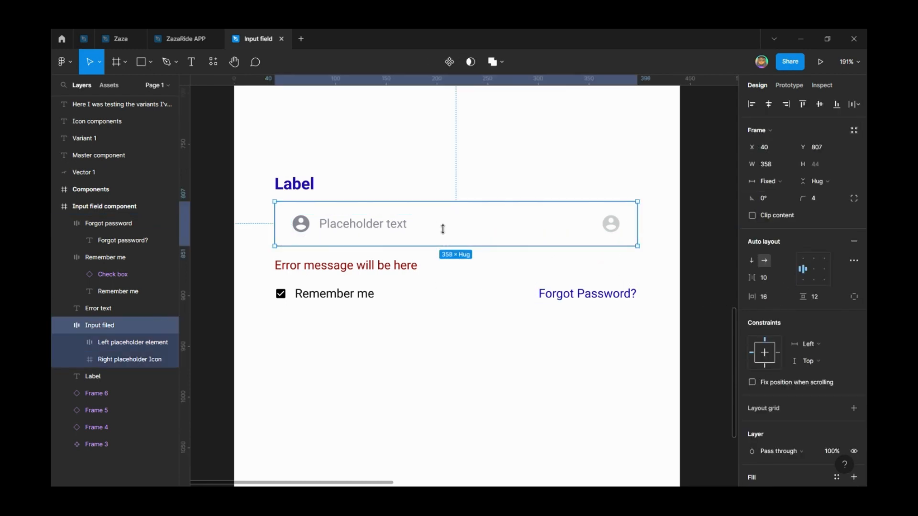
left_click(400, 229)
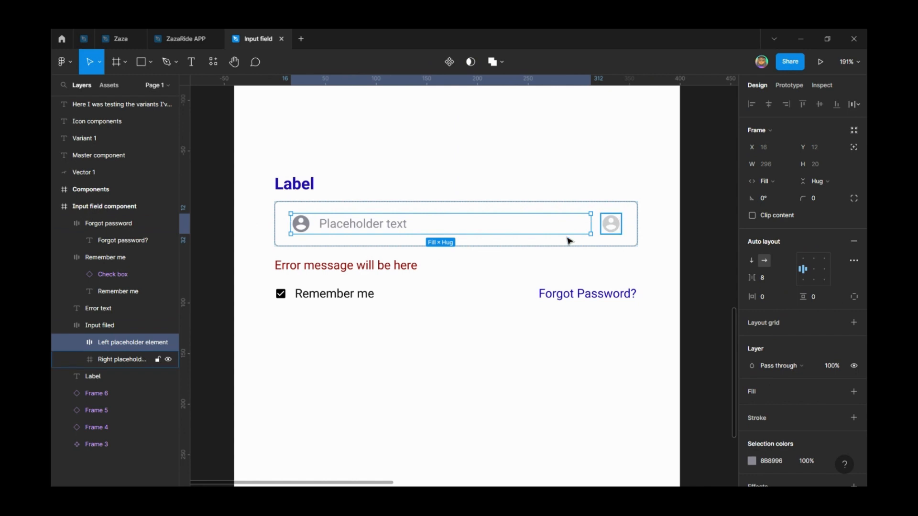
left_click(338, 227)
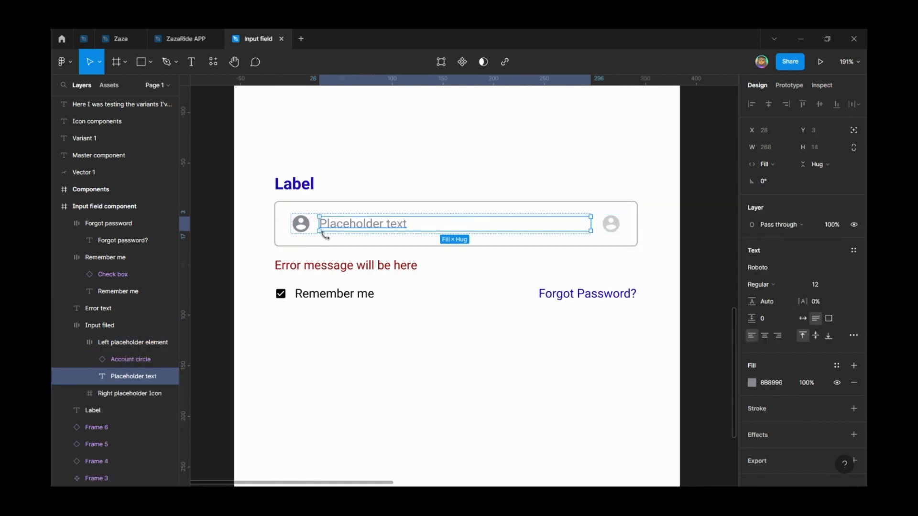
key("shift+Return")
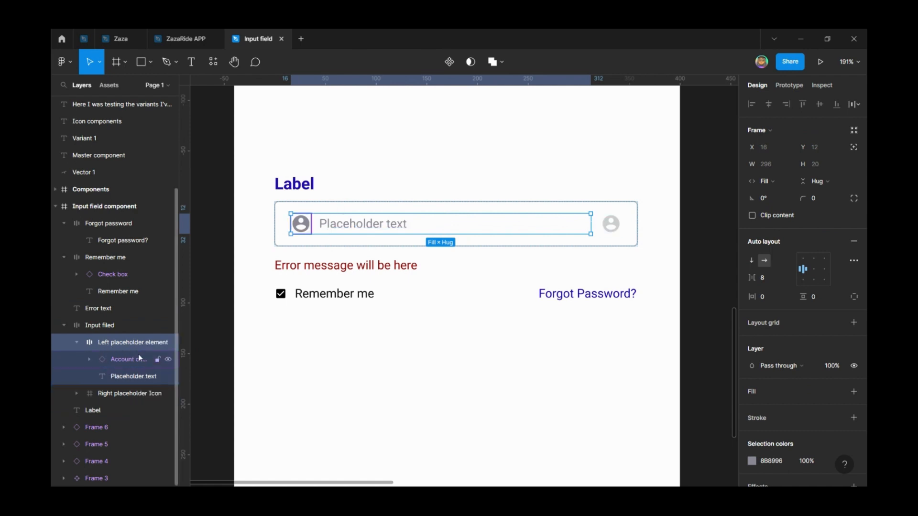
left_click(125, 360)
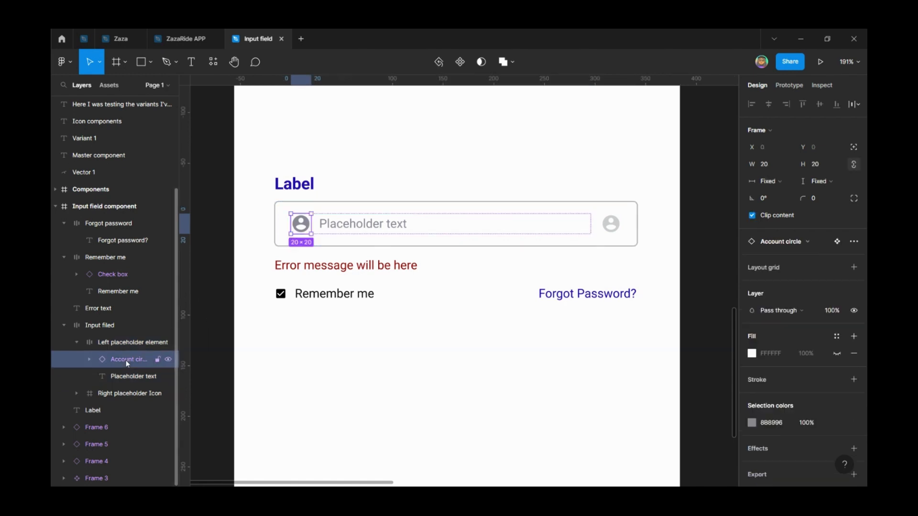
left_click(131, 377)
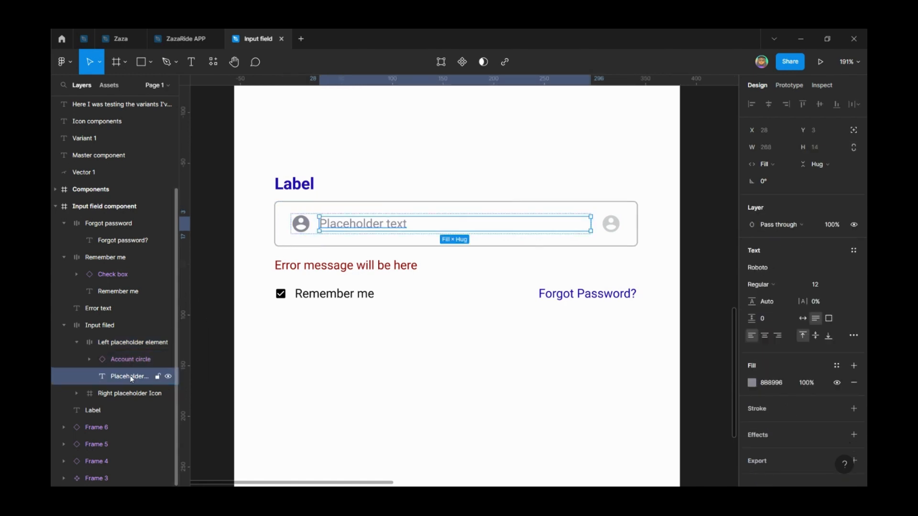
left_click(613, 225)
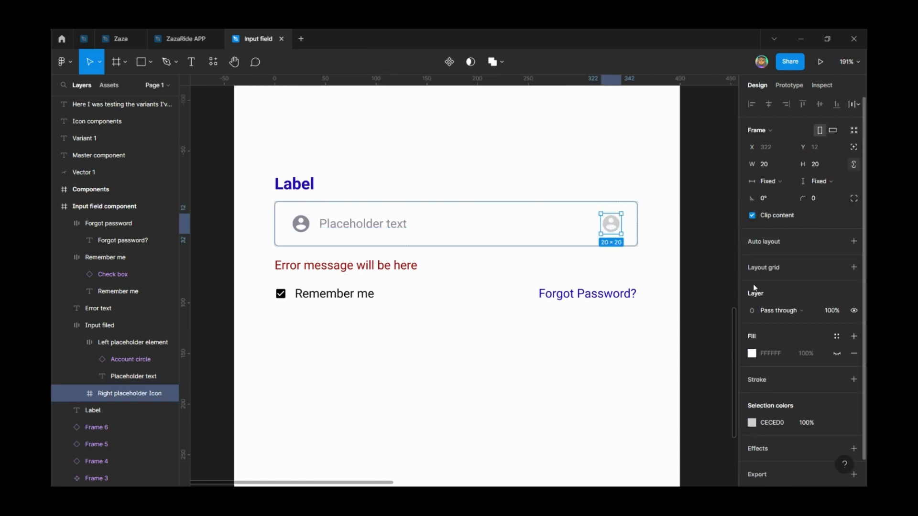
left_click(711, 239)
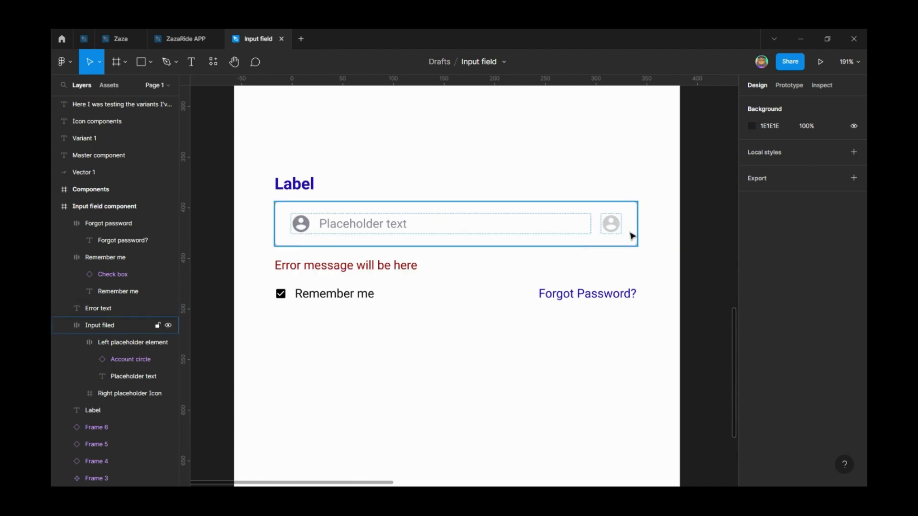
left_click(356, 229, "ctrl")
Examine the full set of input field elements, including the Forgot password and Remember me auto layout frames.
left_click(455, 293)
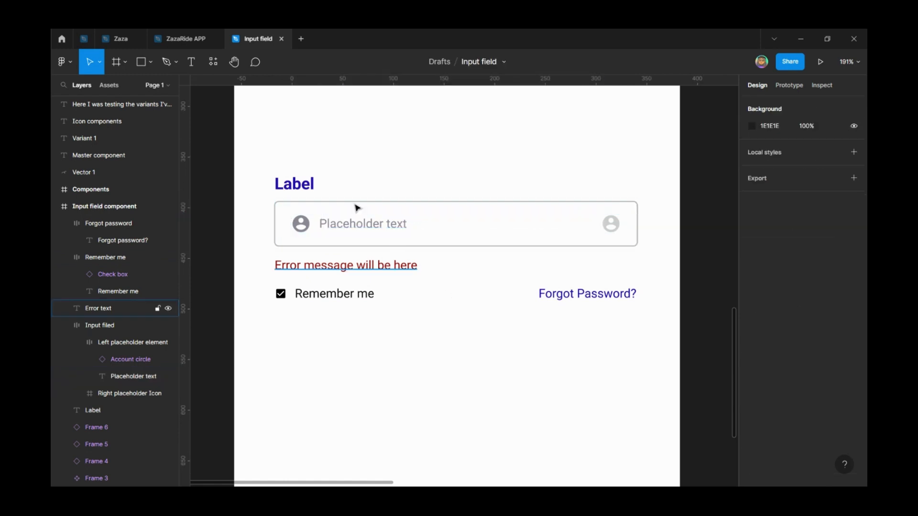
left_click_drag(238, 153, 655, 371)
left_click(660, 312)
left_click_drag(660, 340, 266, 139)
left_click(604, 305)
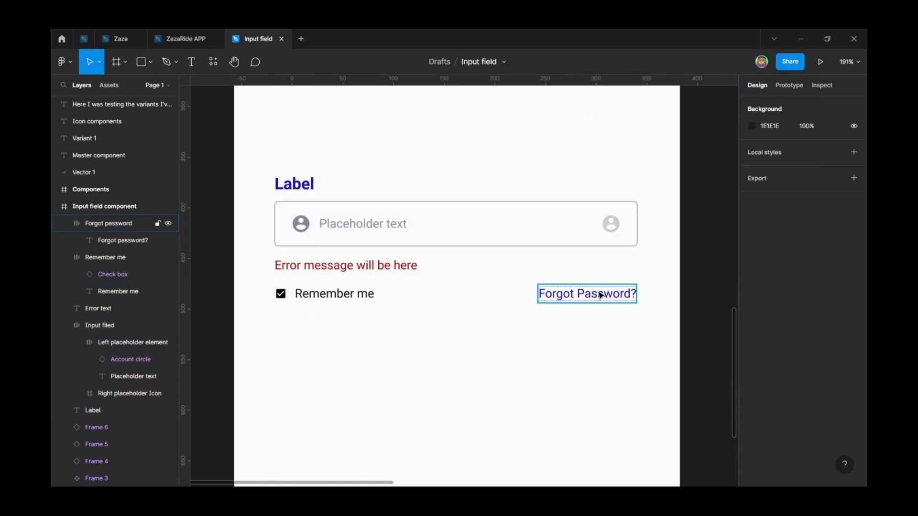
left_click(601, 295)
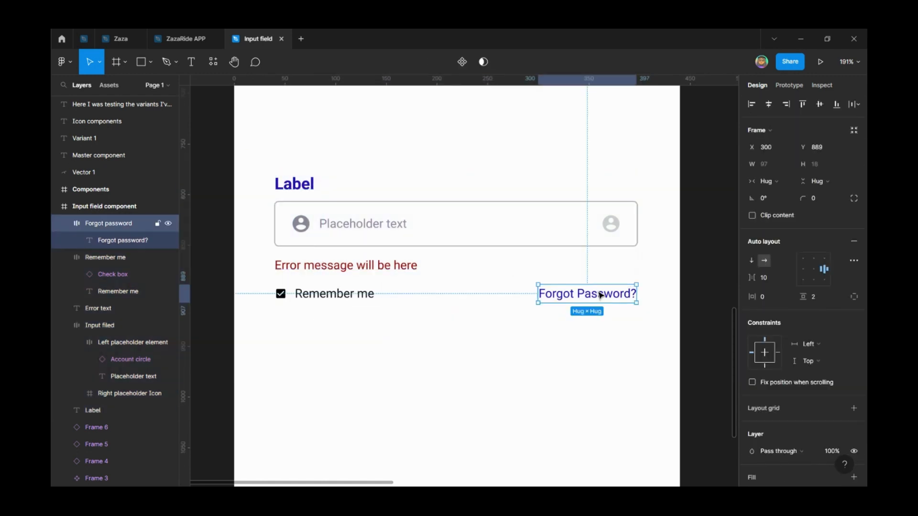
left_click(333, 297)
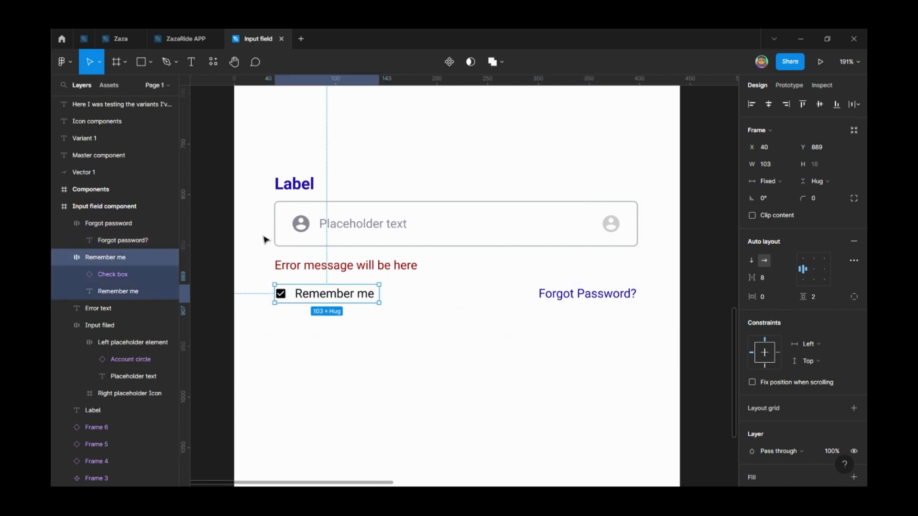
left_click(259, 232)
left_click_drag(251, 152, 442, 289)
left_click_drag(521, 332, 660, 320)
left_click(662, 319)
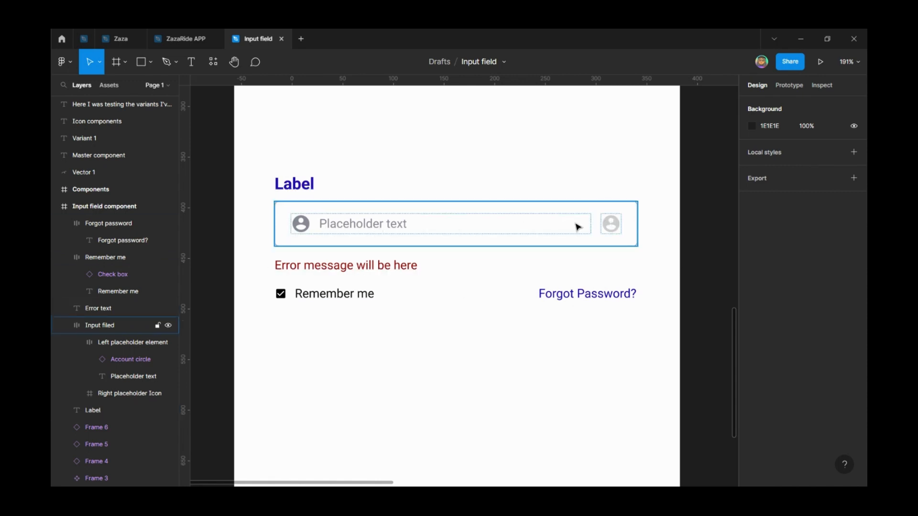
Examine the Label, Input filed, Error text and Remember me elements and the gaps between them.
left_click(289, 187)
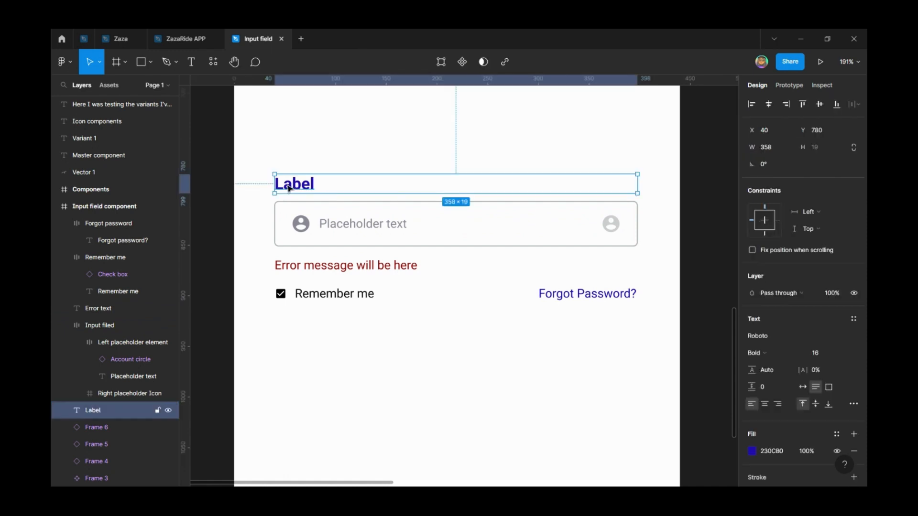
left_click(300, 158)
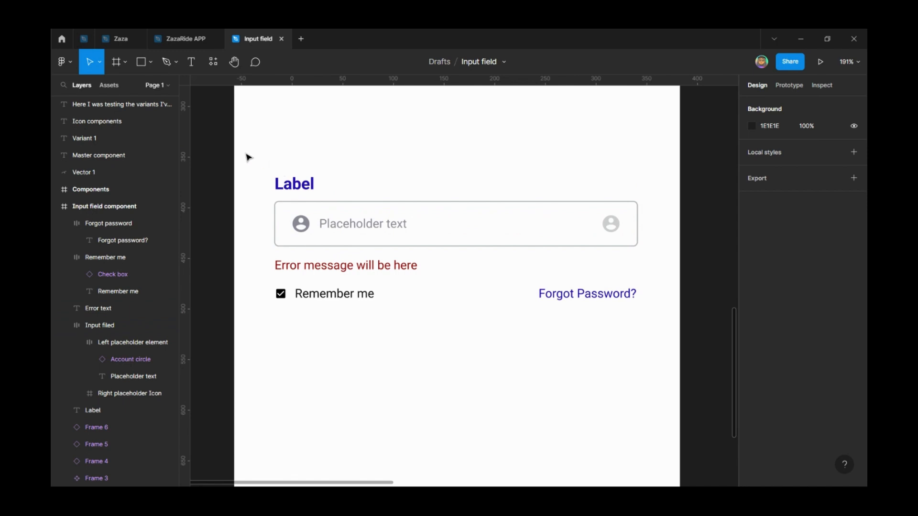
left_click(313, 299)
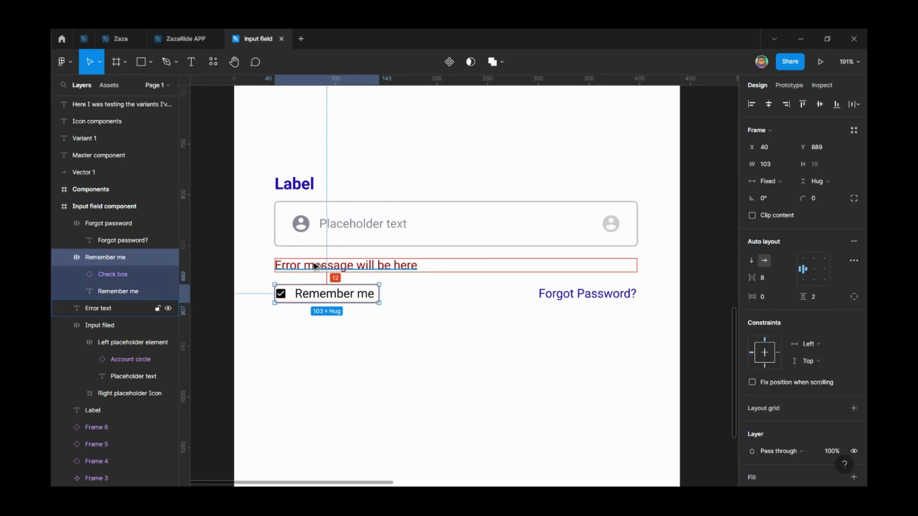
left_click(316, 266)
left_click(318, 243)
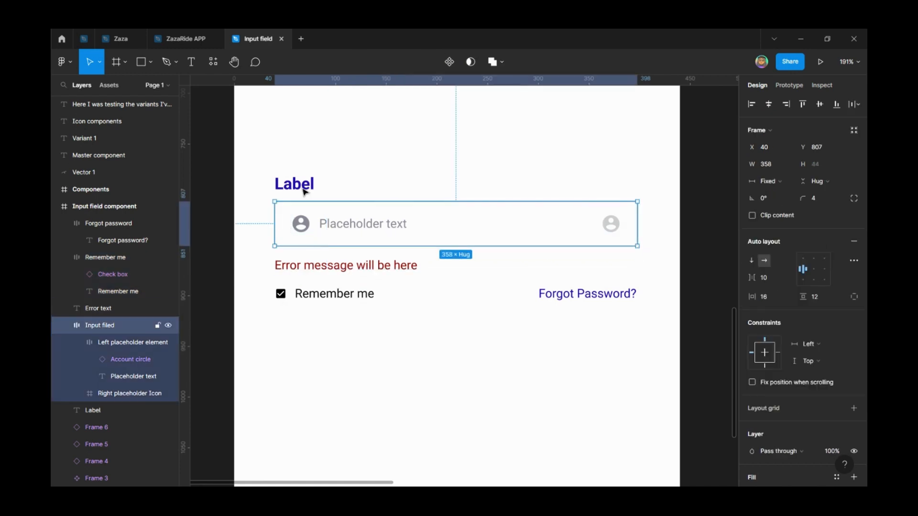
key("alt")
left_click(481, 311)
Wrap the Remember me and Forgot password frames together in one horizontal auto layout frame.
left_click_drag(260, 256, 639, 338)
left_click(629, 376)
left_click_drag(662, 367, 257, 285)
key("shift+a")
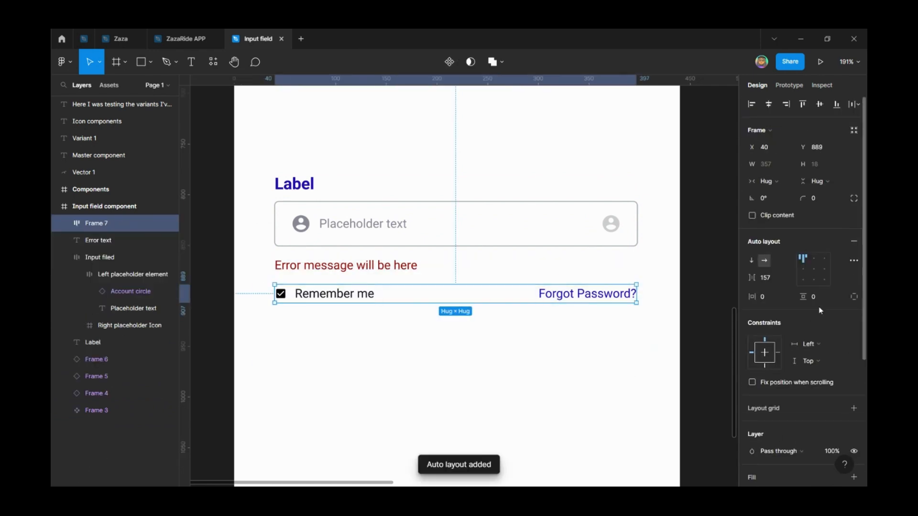
Vertically centre the contents of the Remember me and Forgot Password? row and set its auto layout spacing to Auto.
left_click(805, 269)
left_click(767, 277)
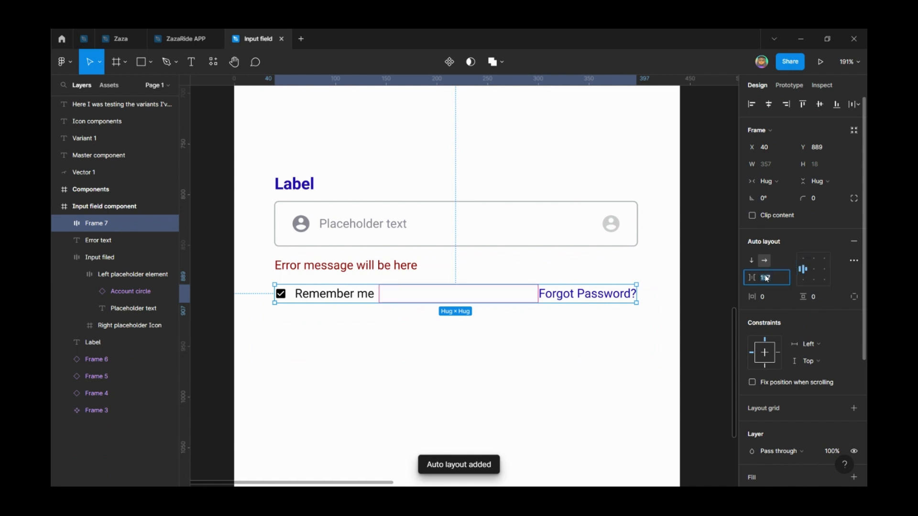
type("auto")
key("Return")
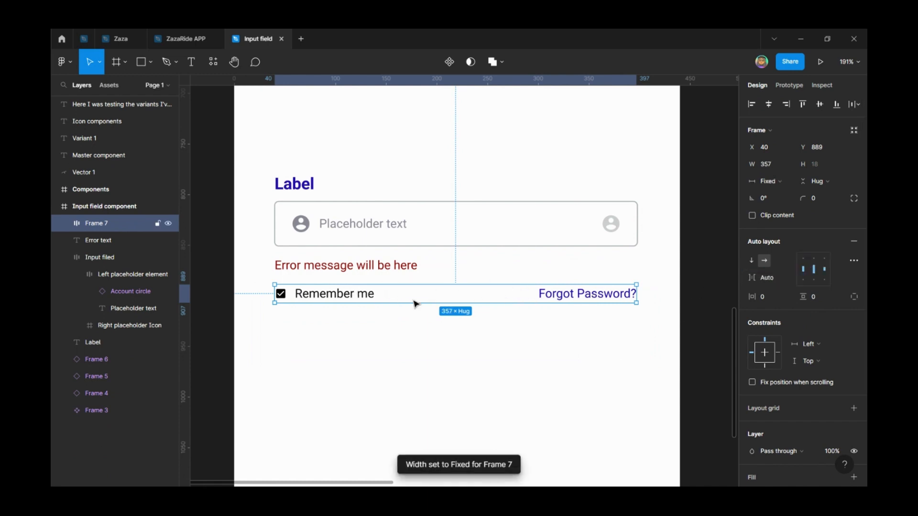
left_click(782, 280)
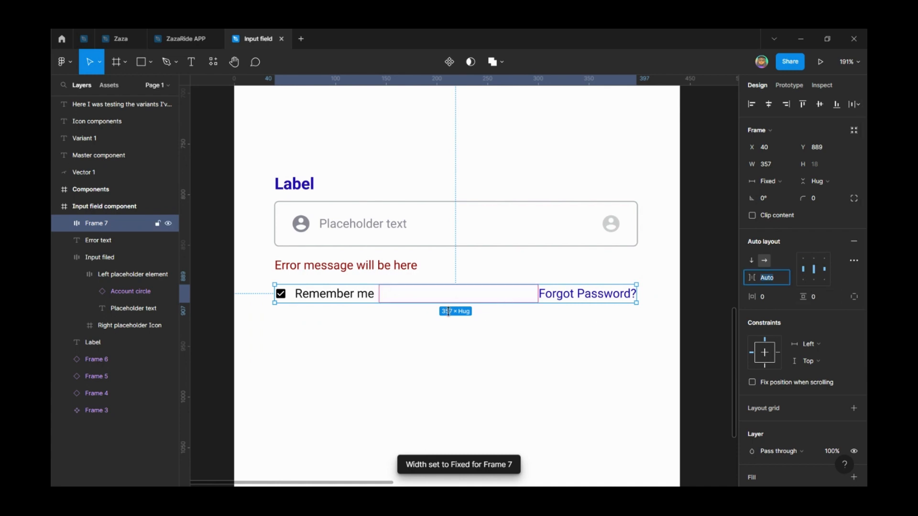
left_click(529, 343)
Wrap the error text in an auto layout frame with 0 horizontal and vertical padding and move it to X 40, Y 863.
left_click(301, 268)
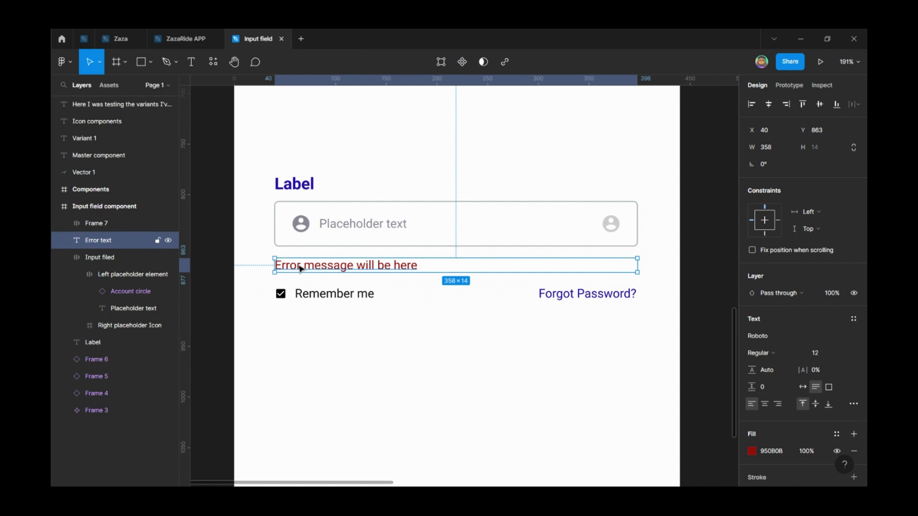
key("shift+a")
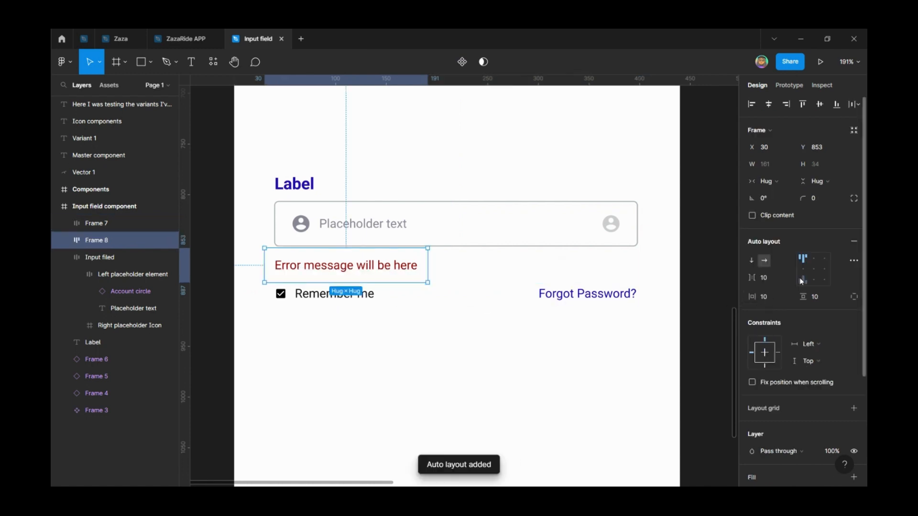
left_click(776, 301)
type("0")
key("Tab")
type("0")
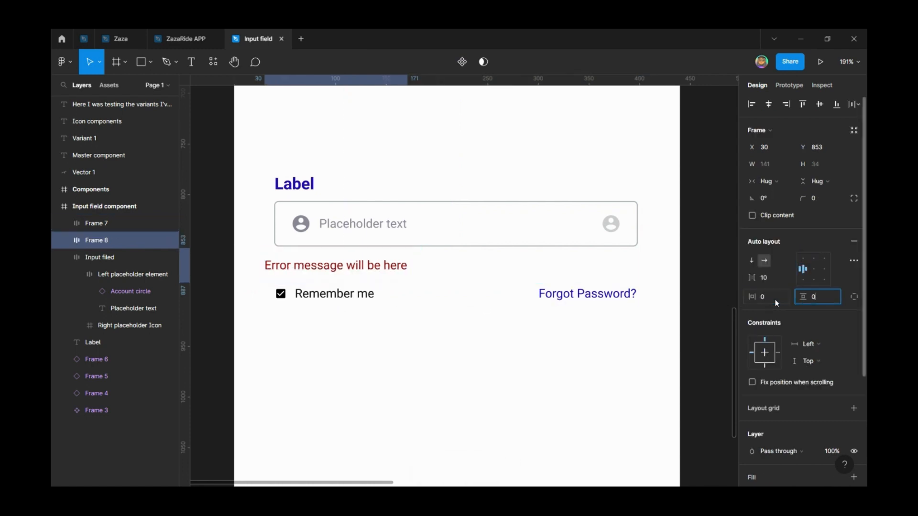
key("Return")
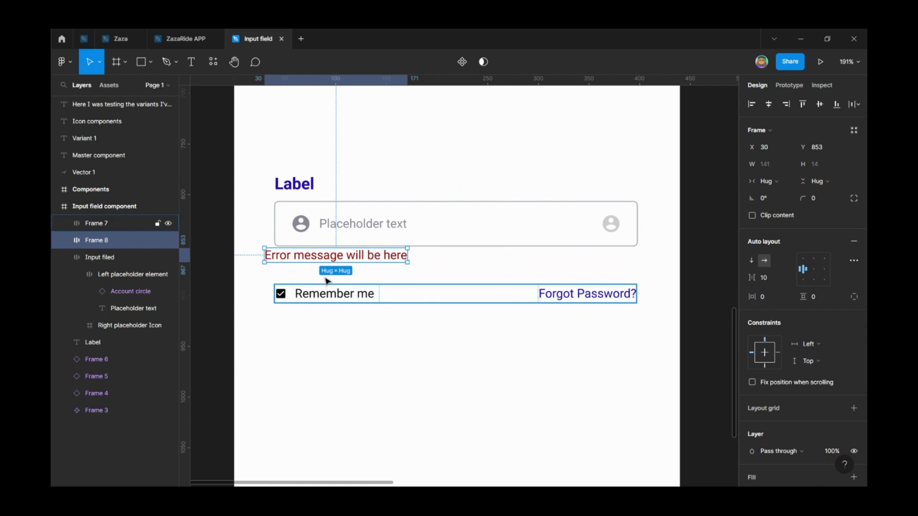
left_click_drag(337, 263, 348, 273)
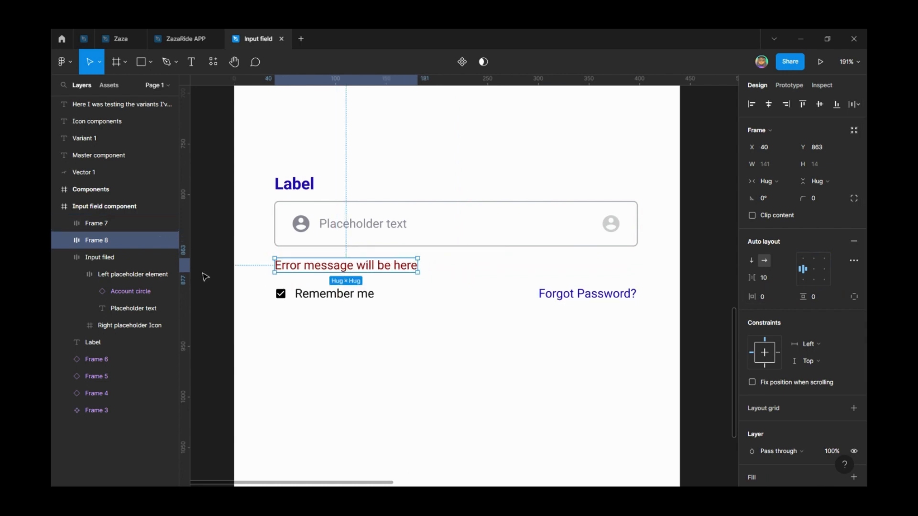
Rename the error text's auto layout frame as "Error" and its nested text layer as "Error message".
double_click(93, 243)
type("Error")
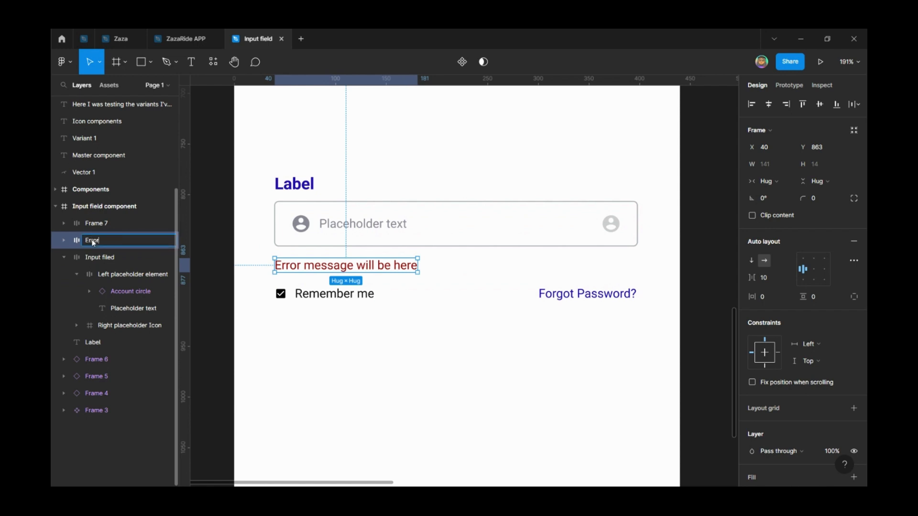
key("Return")
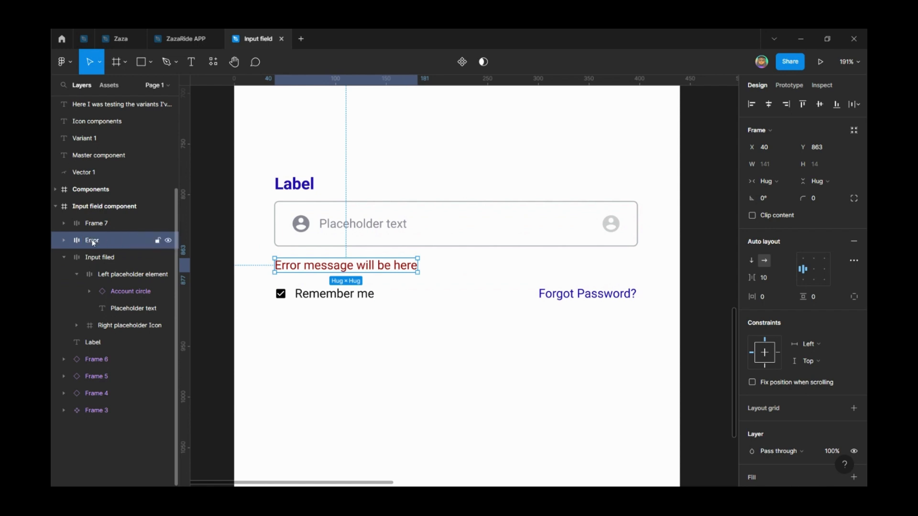
key("Return")
double_click(98, 253)
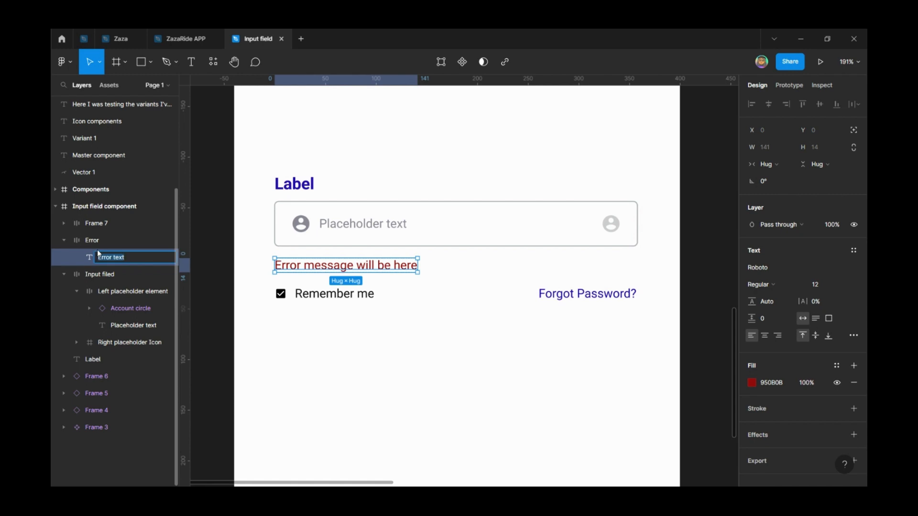
key("Right")
key("Return")
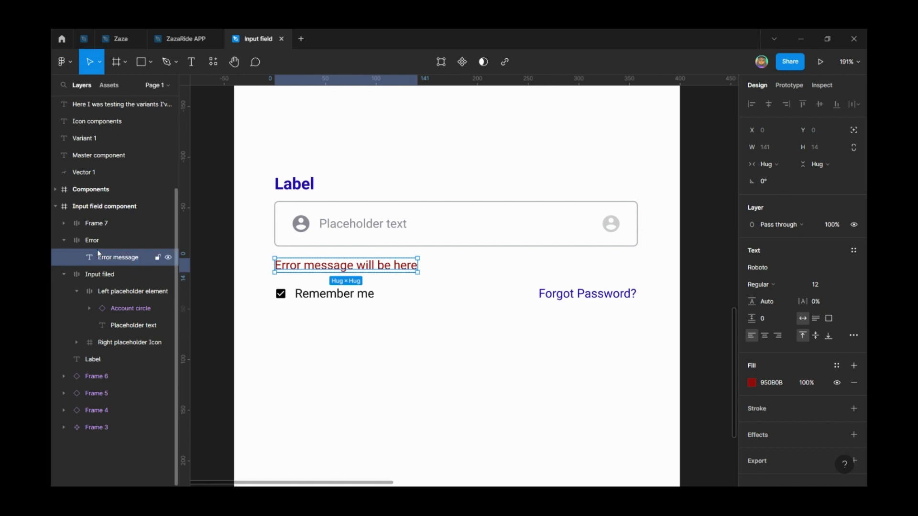
Rename the frame holding Remember me and Forgot Password? as "Supporting elements", check its nested frames and collapse it.
left_click(356, 300)
type("Supporting element")
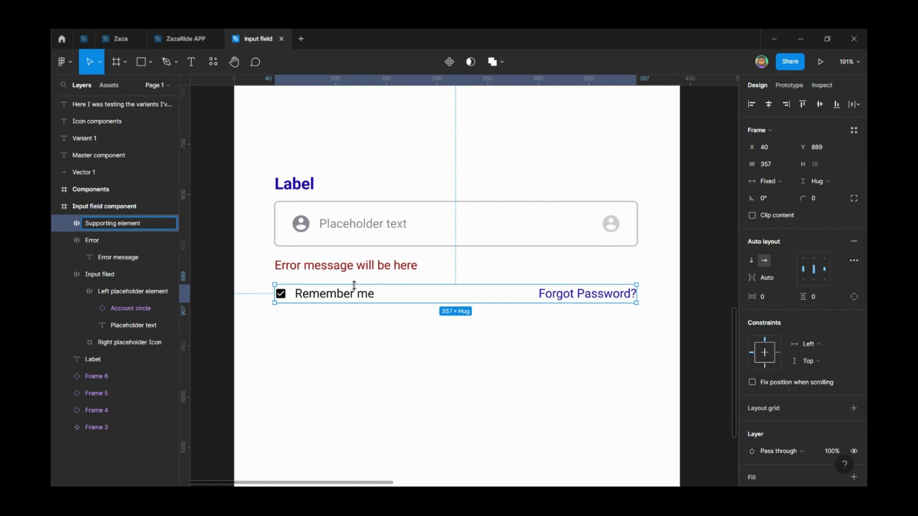
type("s")
key("Return")
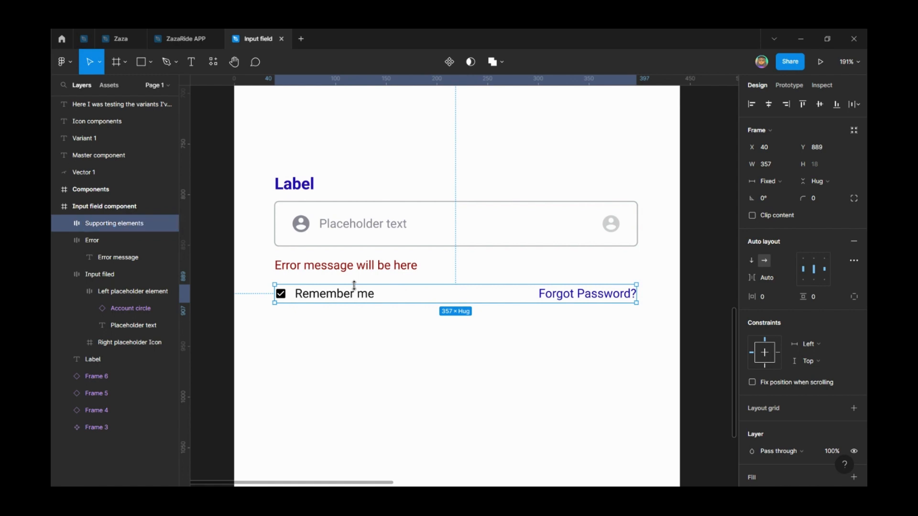
key("Return")
left_click(126, 239)
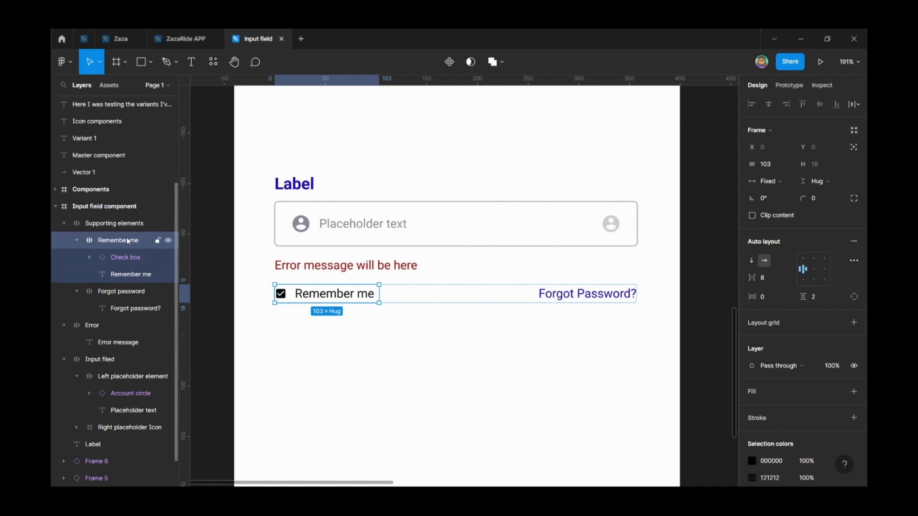
left_click(126, 292)
left_click(64, 223)
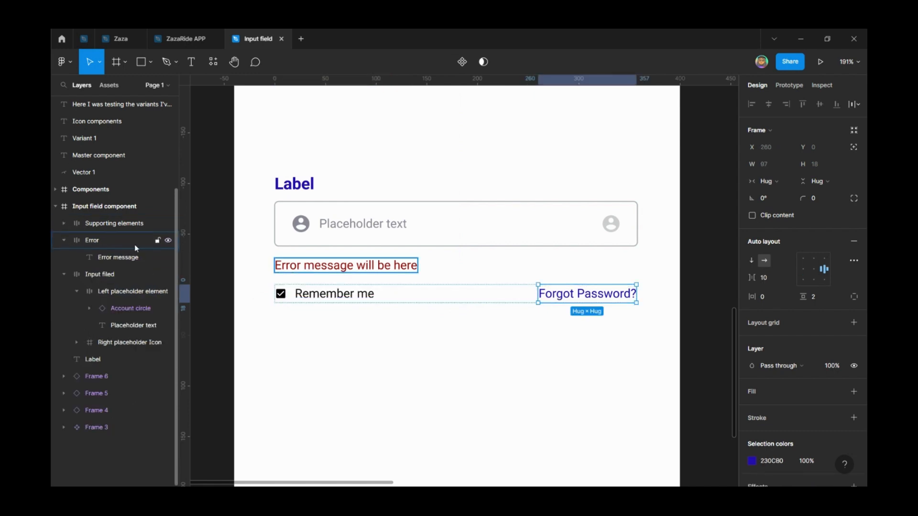
left_click(451, 330)
Combine the Error and Supporting elements frames in a vertical auto layout frame.
left_click(380, 264)
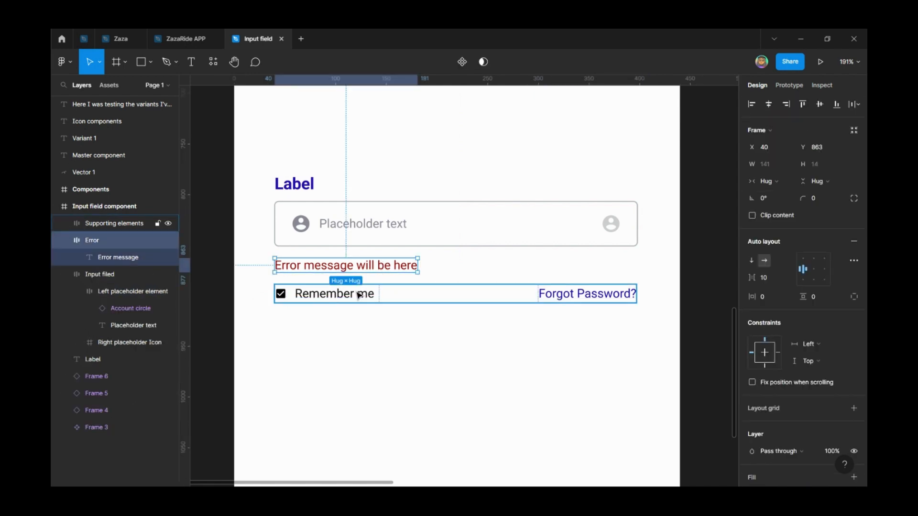
left_click(359, 296, "shift")
key("shift+a")
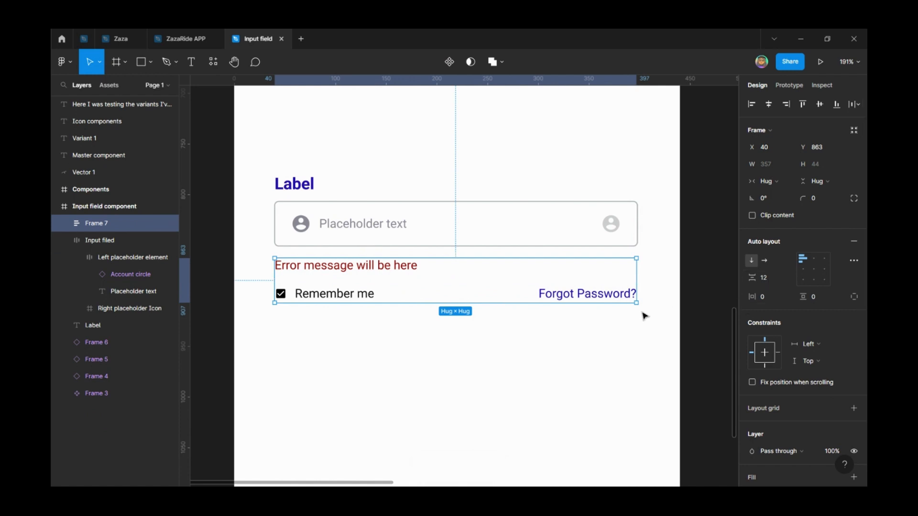
Set the width of both the Error and Supporting elements frames to Fill container.
key("Return")
left_click(775, 182)
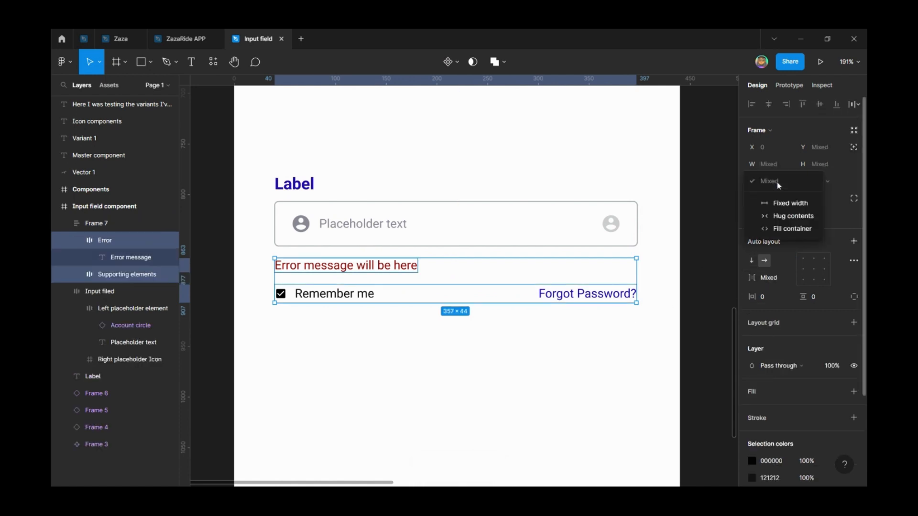
left_click(781, 228)
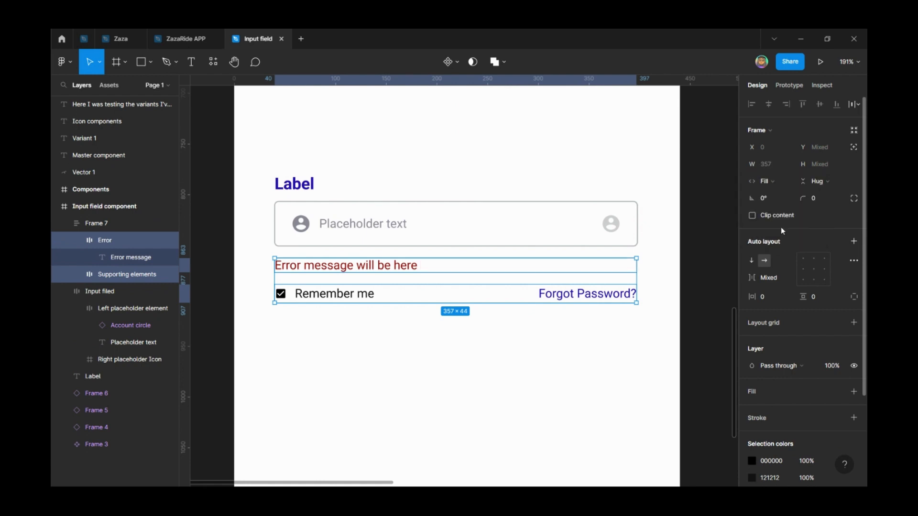
left_click(592, 364)
Examine the spacing and nested frames of the combined Error and Supporting elements frame, and collapse the Error layer.
left_click(498, 293)
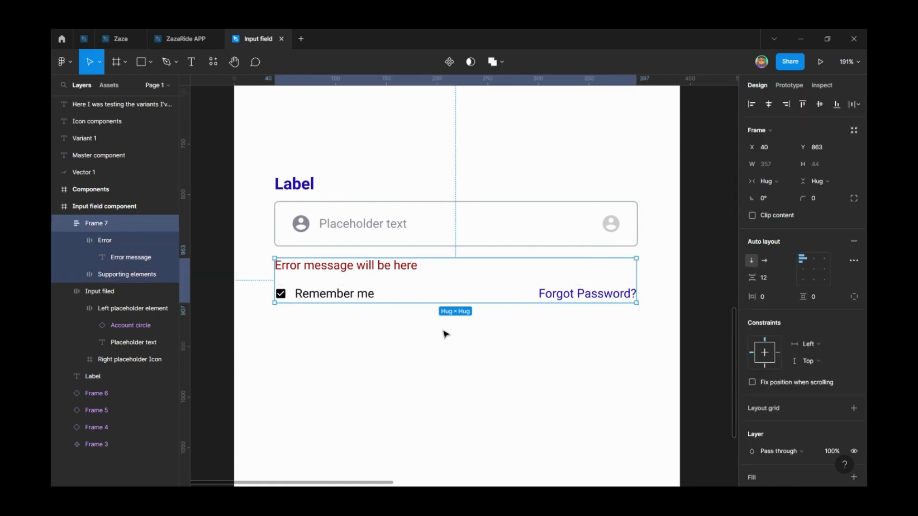
left_click(445, 281)
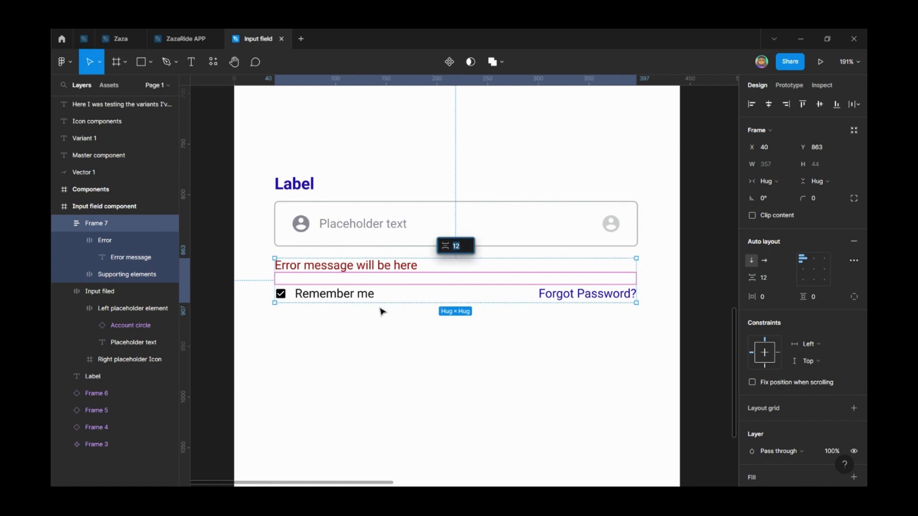
left_click(370, 297)
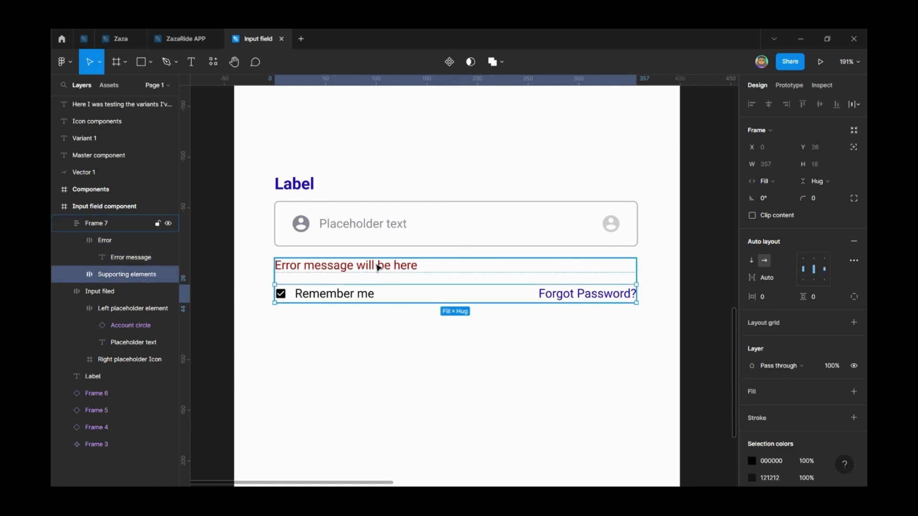
left_click(409, 272, "shift")
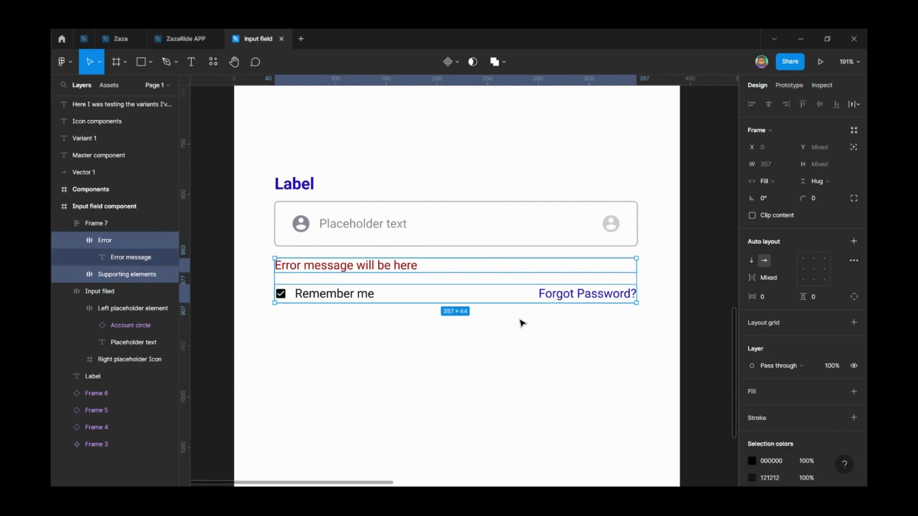
left_click(545, 364)
left_click(426, 282)
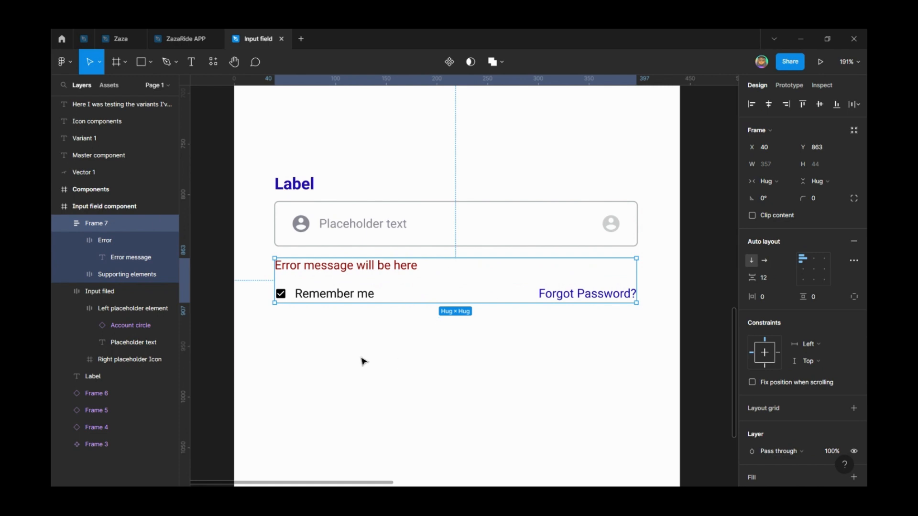
key("Return")
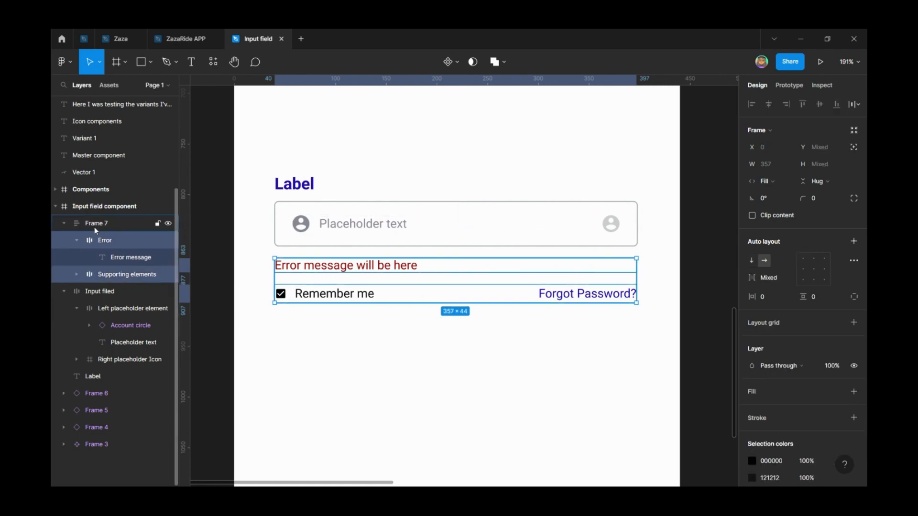
left_click(77, 240)
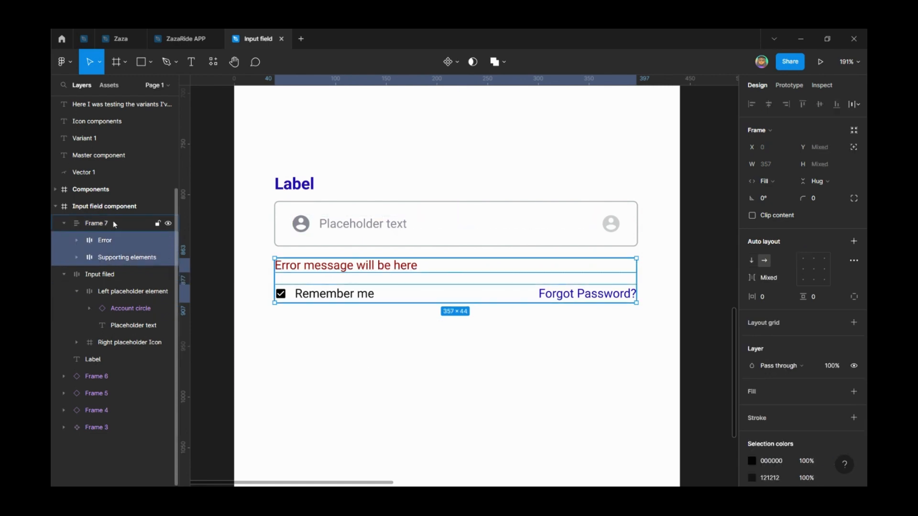
left_click(113, 221)
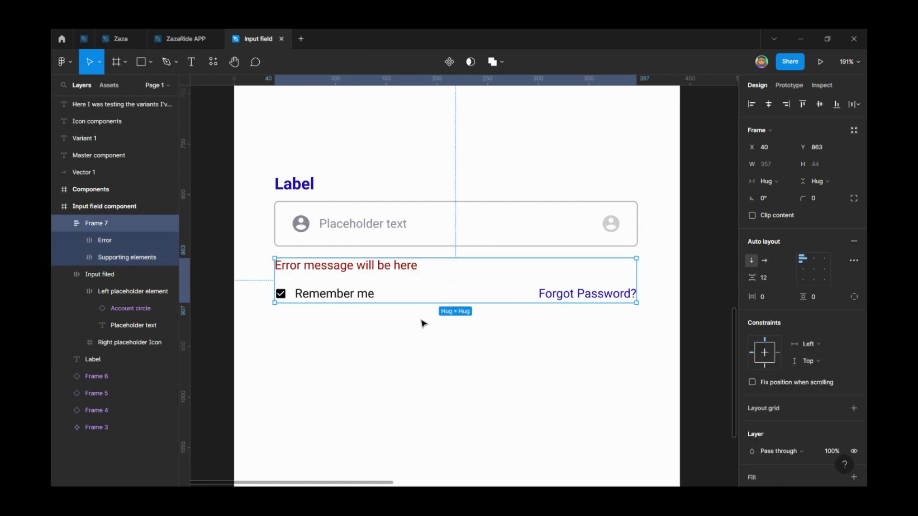
Combine the Label and the Input filed frame in a vertical auto layout frame.
left_click(360, 217)
left_click(300, 189, "shift")
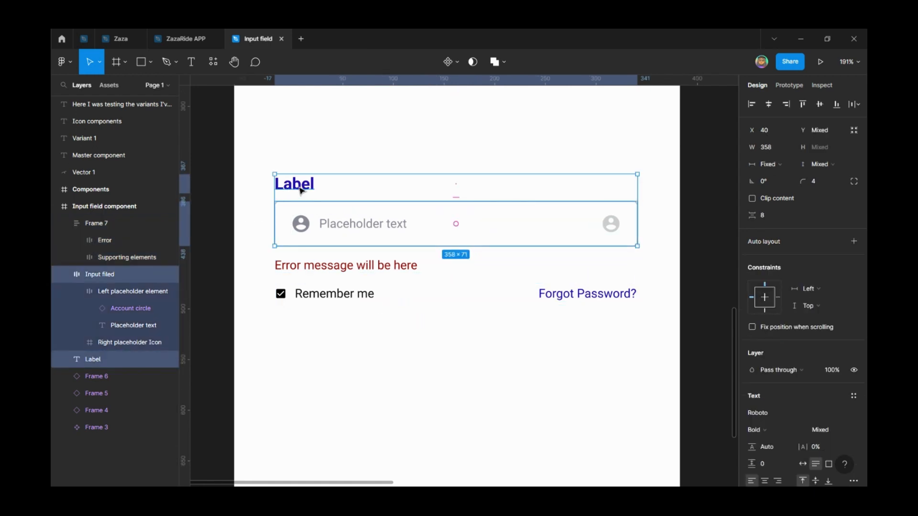
key("shift+a")
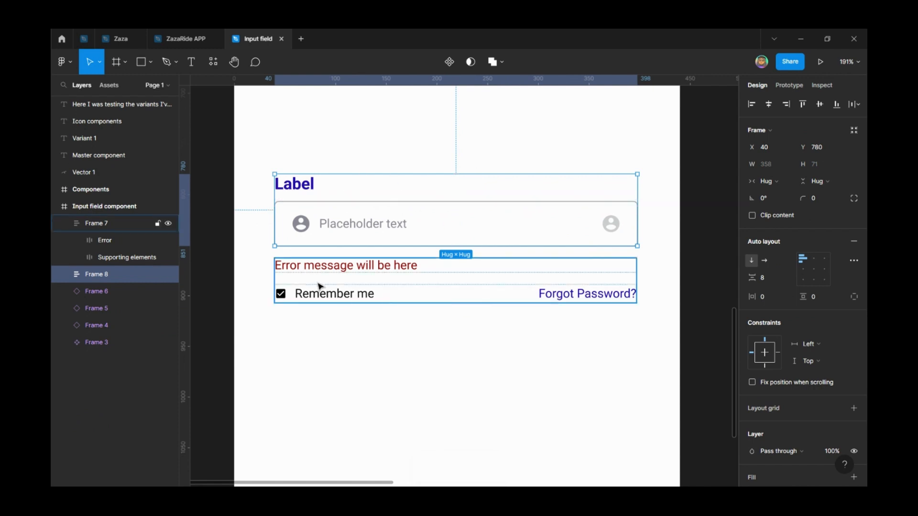
Set the width of both the Label and the Input filed frame inside their combined frame to Fill container.
left_click(246, 159)
left_click(314, 211)
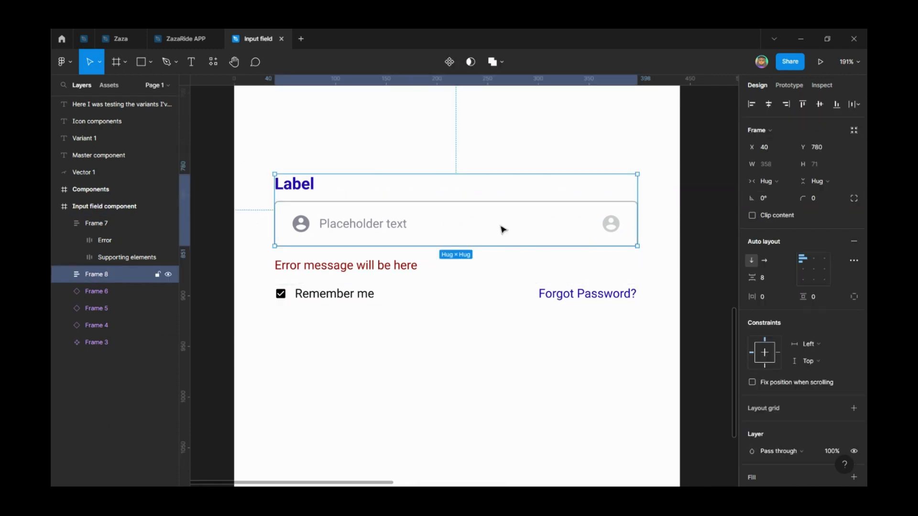
key("Return")
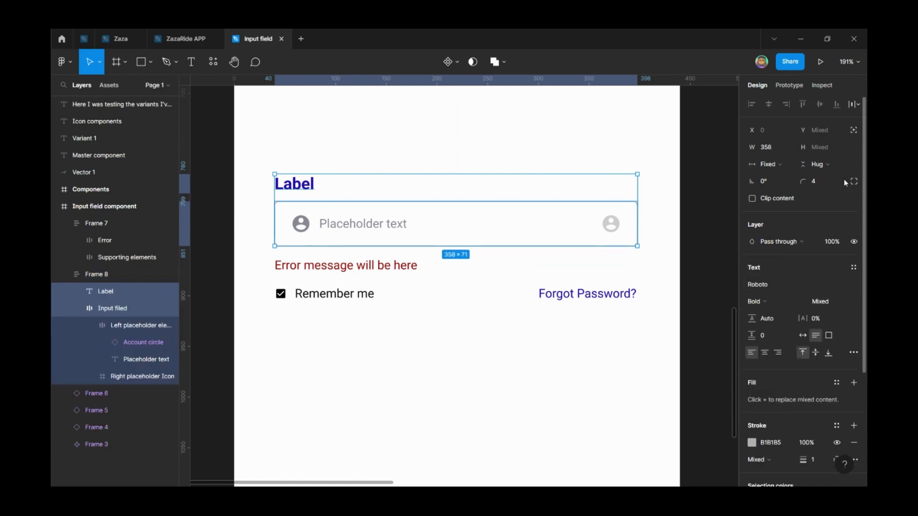
left_click(779, 165)
left_click(782, 164)
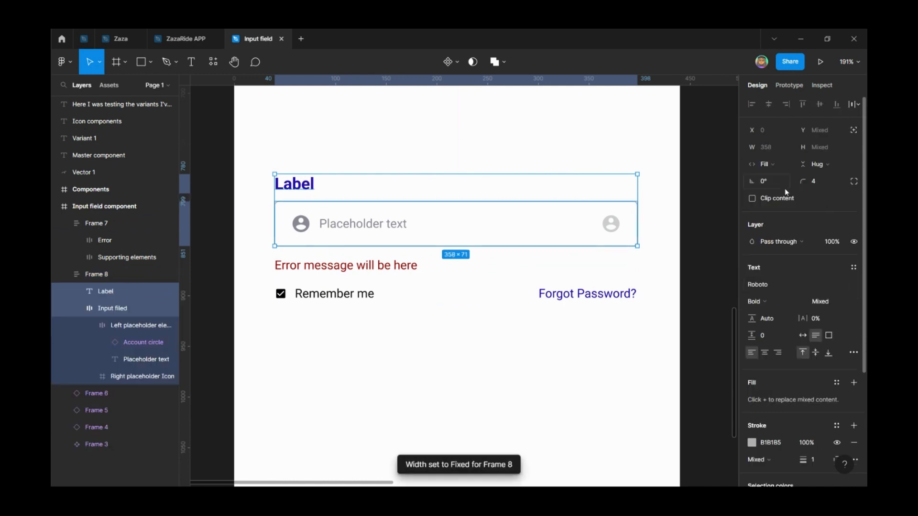
Check the Label and input inside their combined frame, try resizing that frame, and undo the change.
left_click(414, 149)
double_click(304, 191)
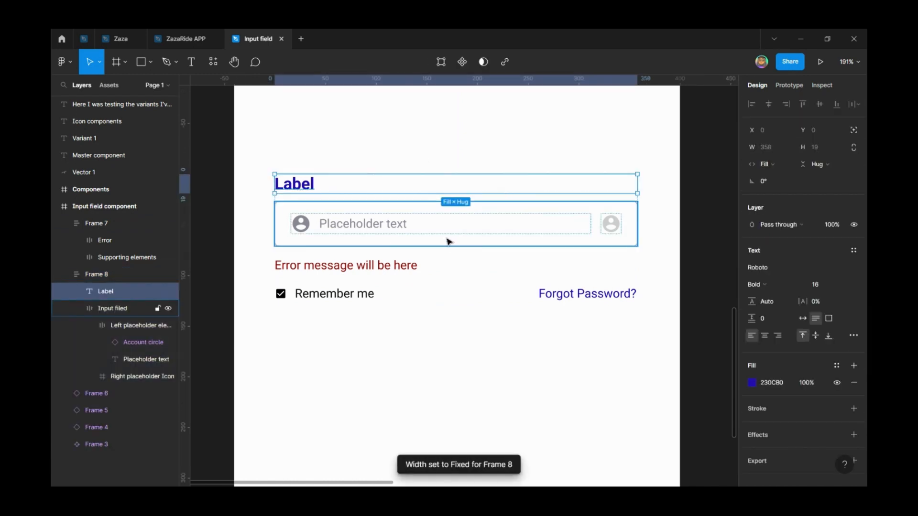
left_click(635, 237)
left_click(312, 137)
left_click(317, 200)
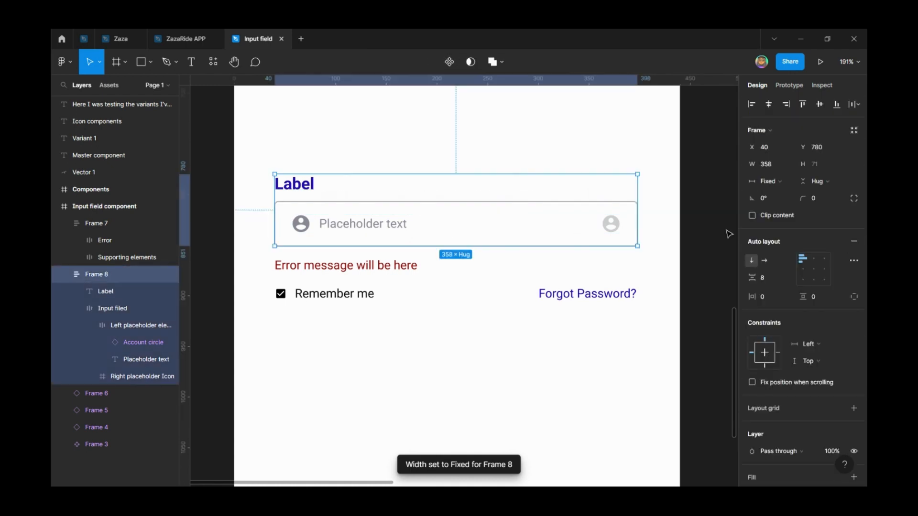
mouse_move(605, 236)
left_mouse_down()
mouse_move(517, 231)
mouse_move(614, 231)
left_mouse_up()
key("ctrl+z")
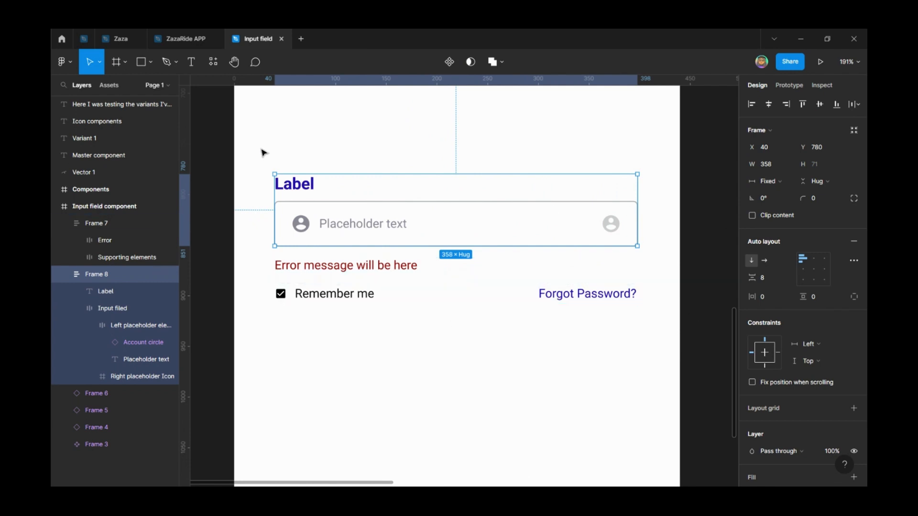
Combine the label-and-input frame and the error-and-supporting-elements frame in one vertical auto layout frame.
left_click_drag(241, 136, 670, 354)
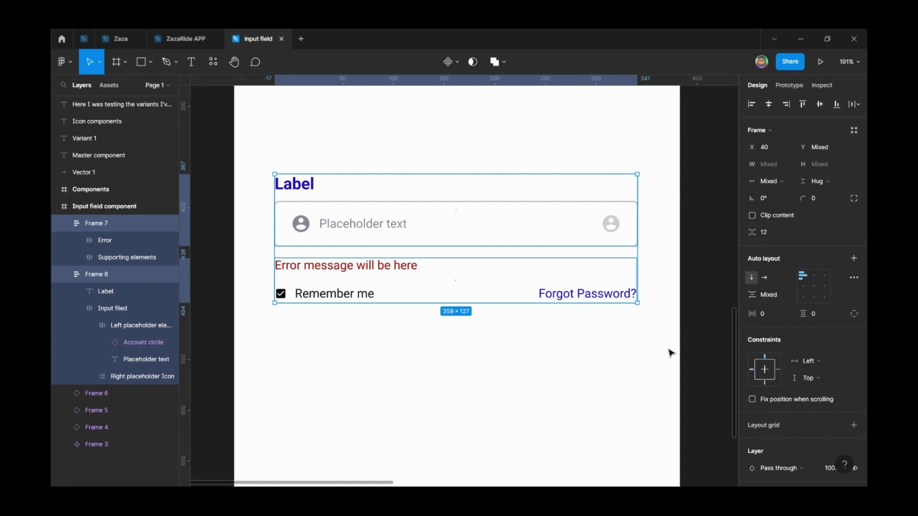
key("shift+a")
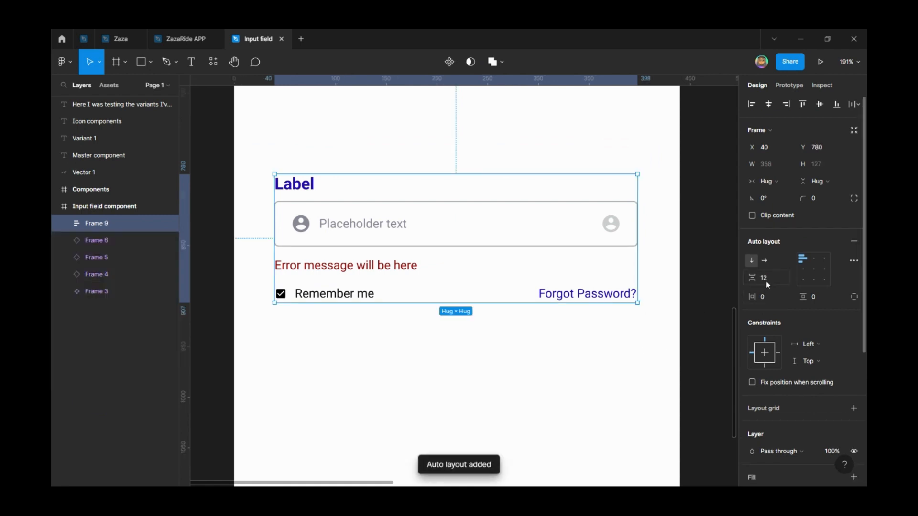
double_click(335, 272)
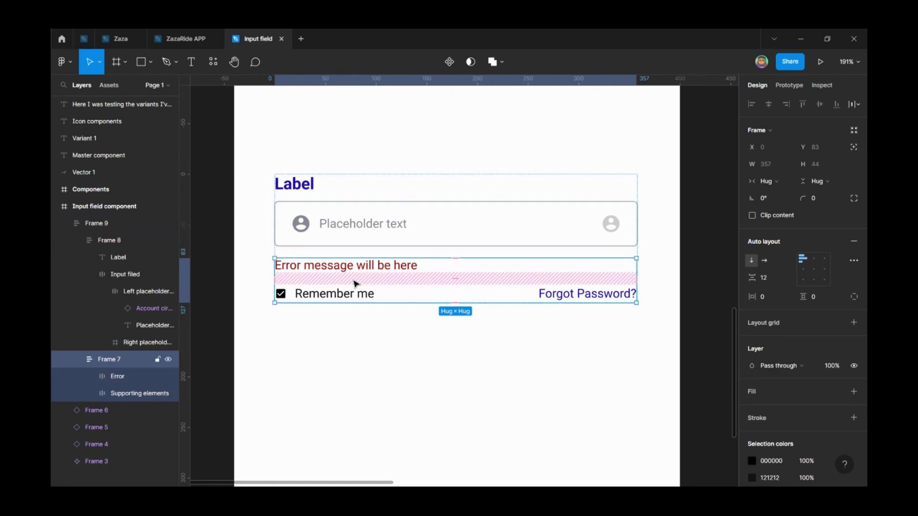
key("shift+Return")
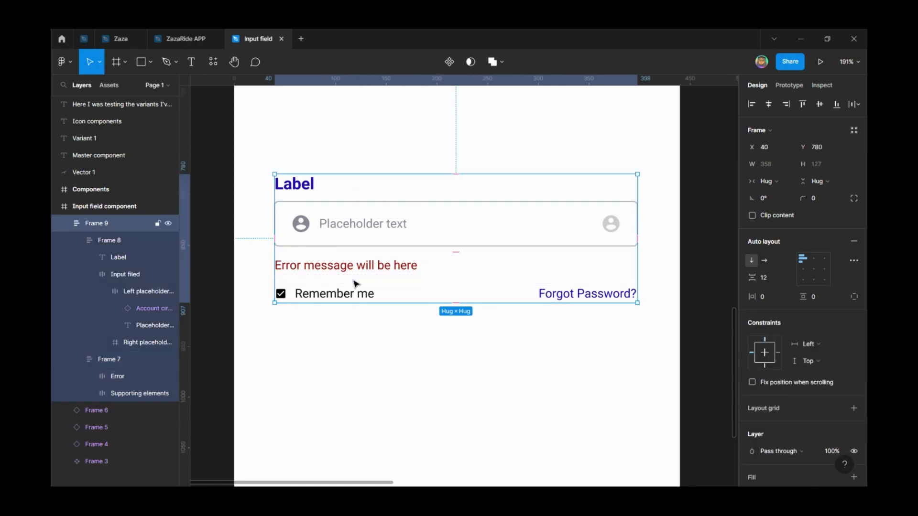
Set the width of both frames nested directly in the new outer frame to Fill container.
key("Return")
left_click(782, 184)
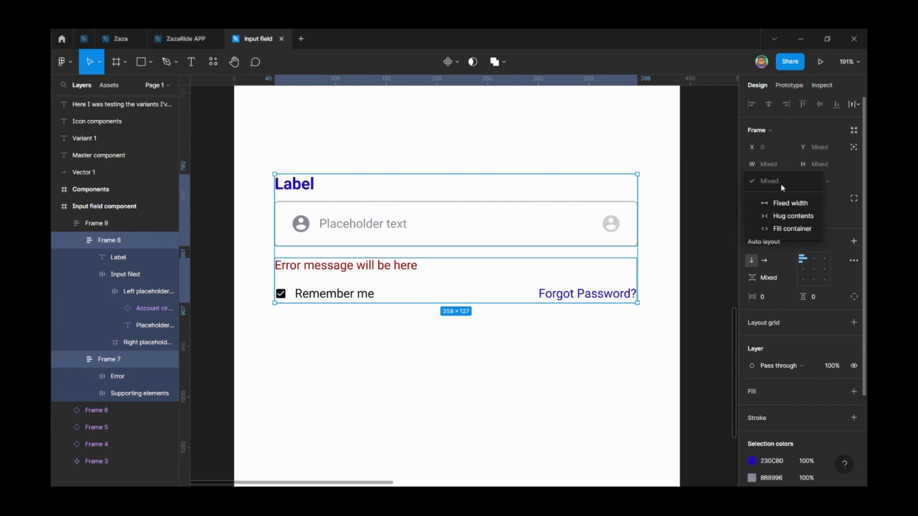
left_click(785, 230)
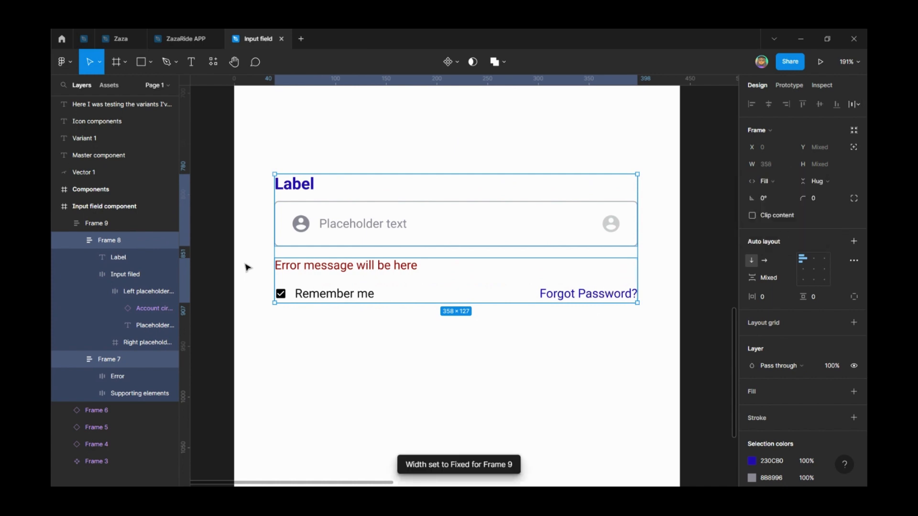
key("ctrl+r")
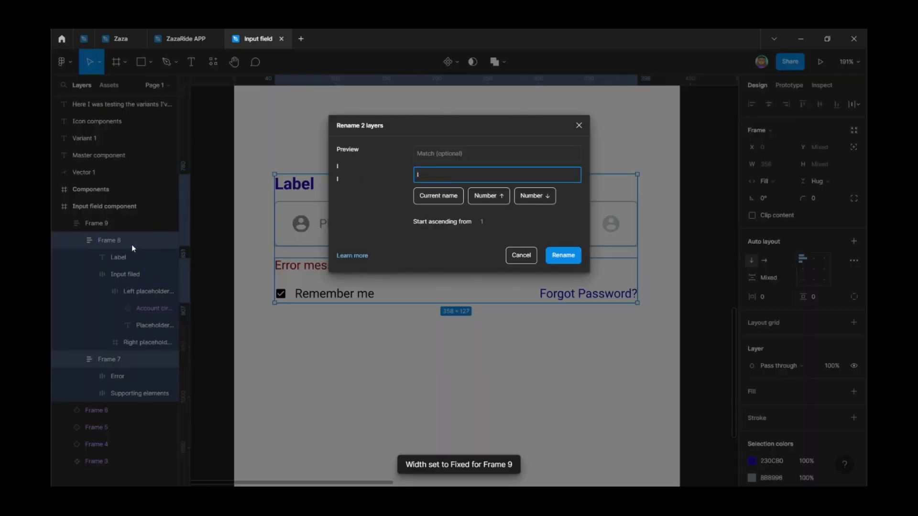
key("Escape")
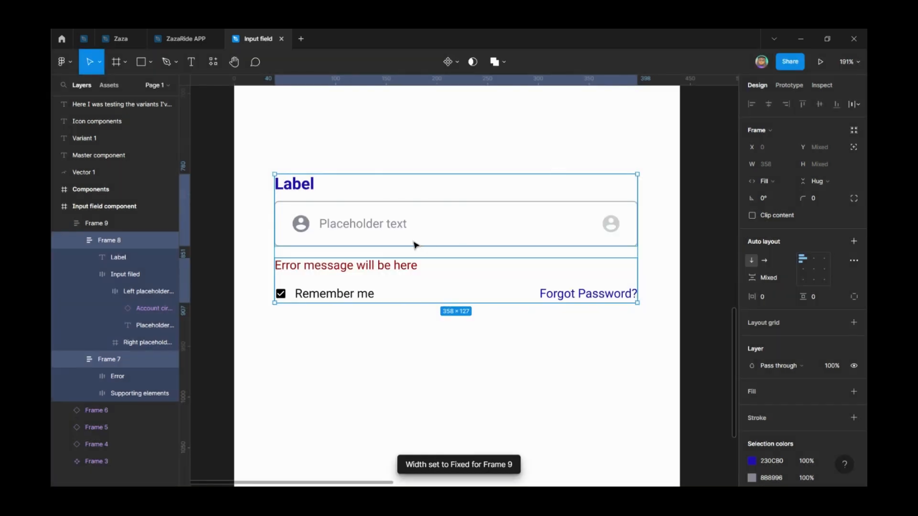
key("Return")
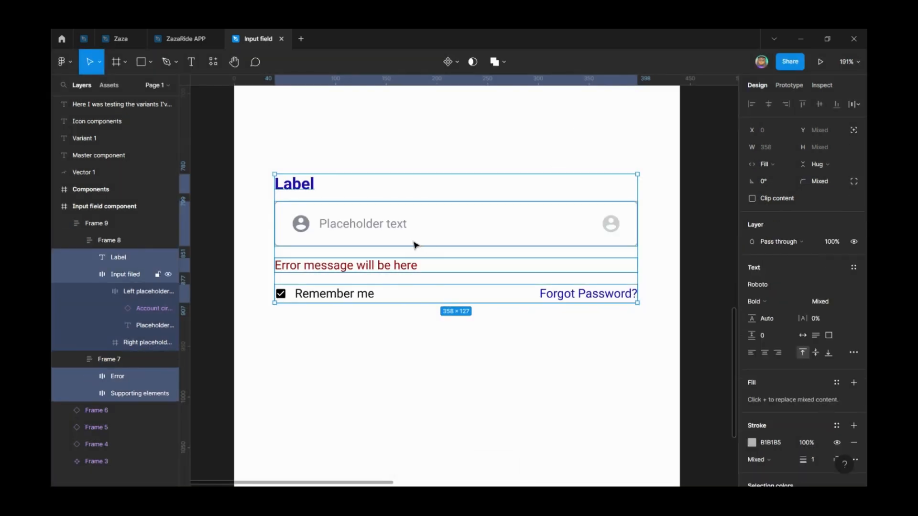
Rename the outermost auto layout frame, Frame 9, as "Input filed".
left_click(416, 245)
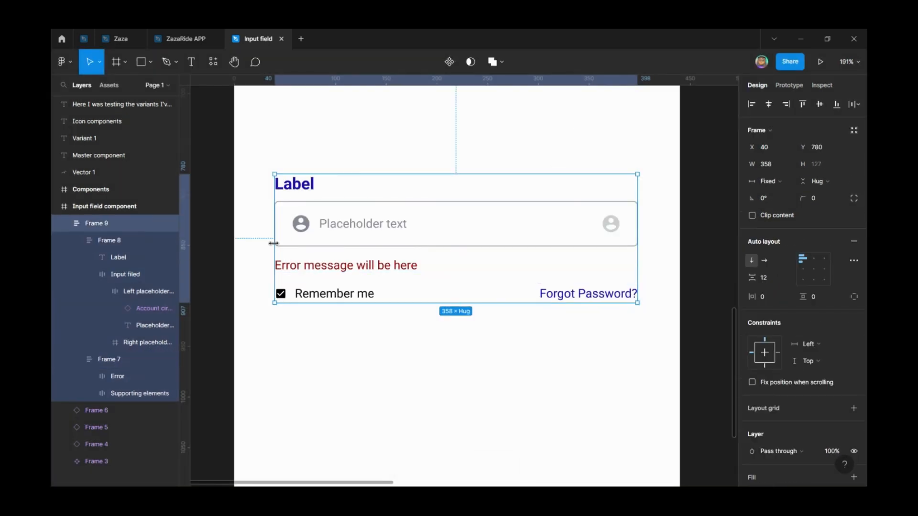
key("ctrl+r")
type("Inp")
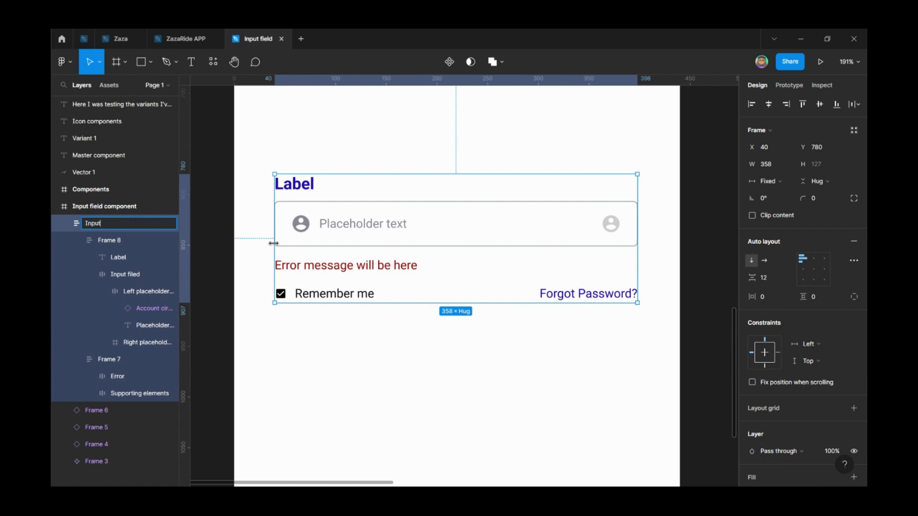
type("ut filed")
key("Return")
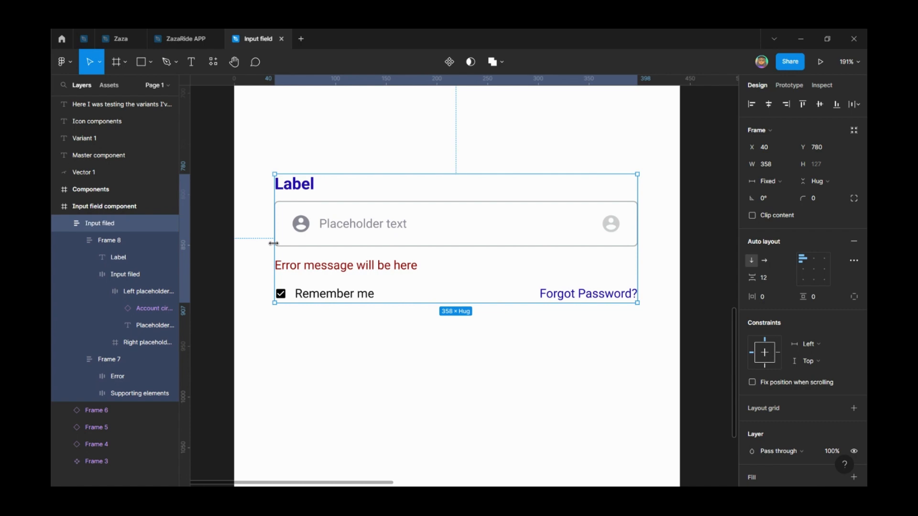
Rename Frame 8, which holds the label and the input box, as "Input".
left_click(130, 239)
double_click(130, 240)
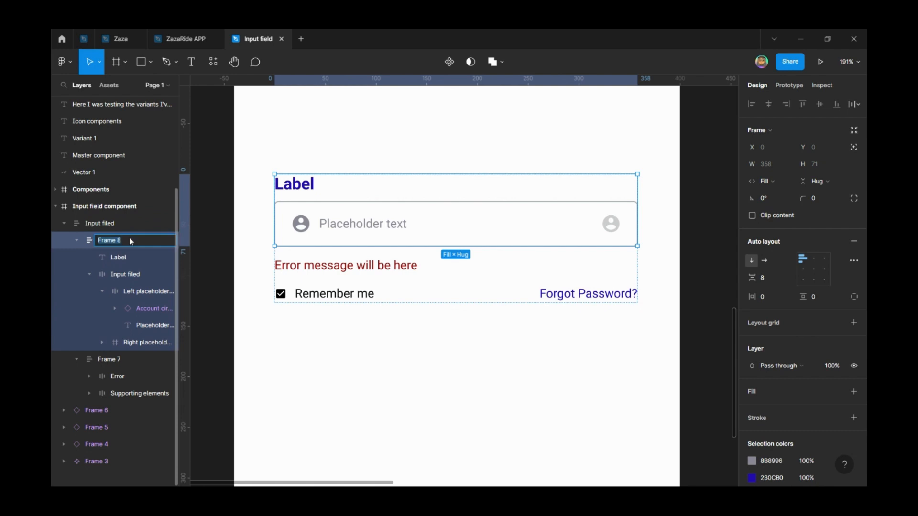
key("Return")
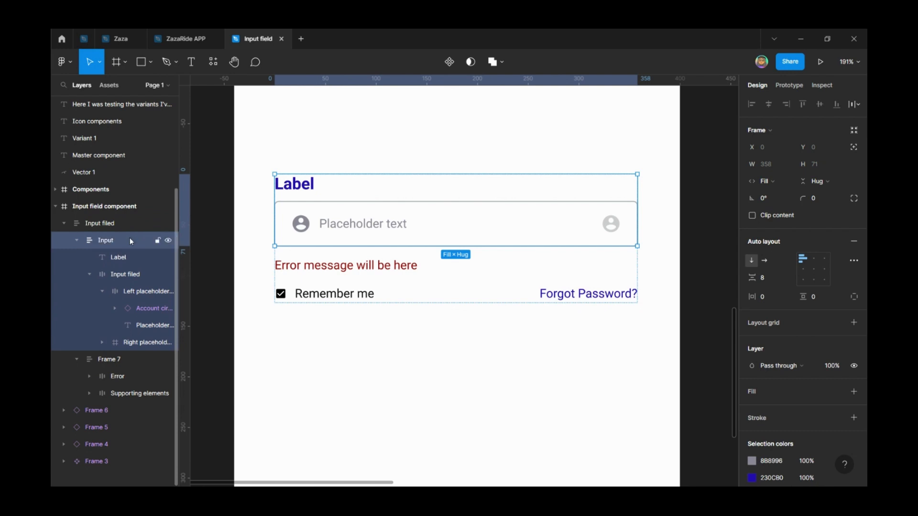
Keep the Label layer's name and rename the nested Input filed frame below it as "Input".
left_click(120, 257)
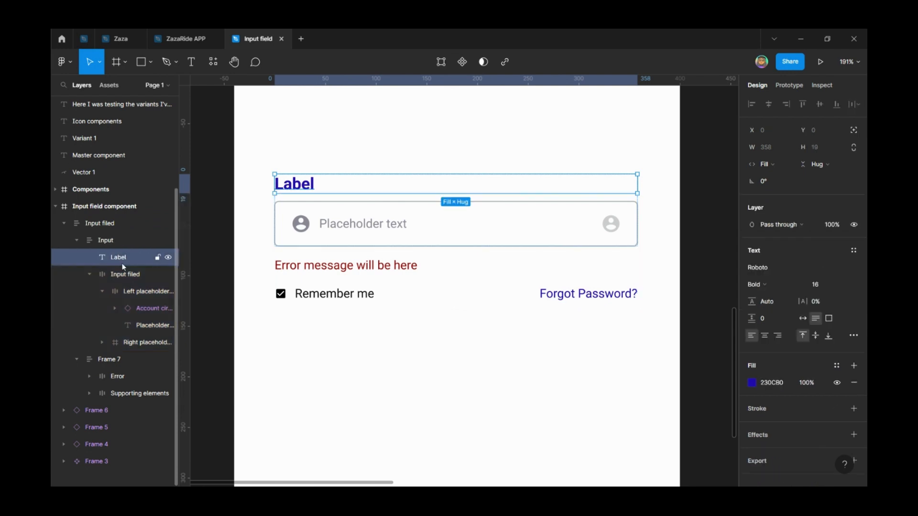
double_click(123, 264)
key("Return")
left_click(127, 277)
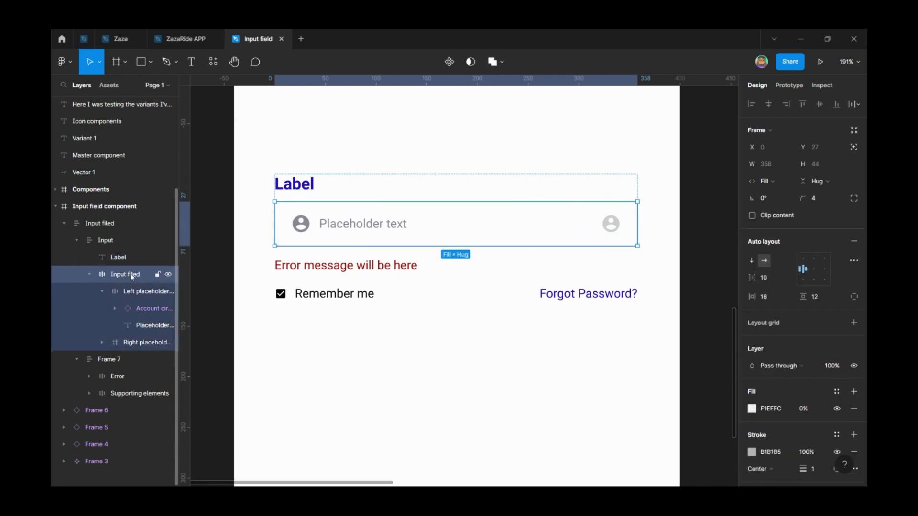
double_click(132, 277)
double_click(137, 274)
key("Return")
Rename Frame 7, which holds the Error and Supporting elements frames, as "Other", and clear the selection.
left_click(114, 360)
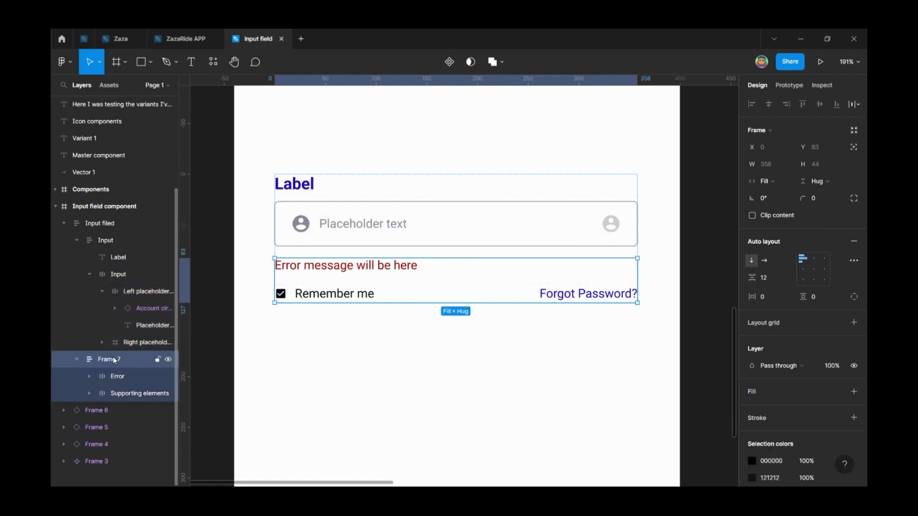
double_click(115, 359)
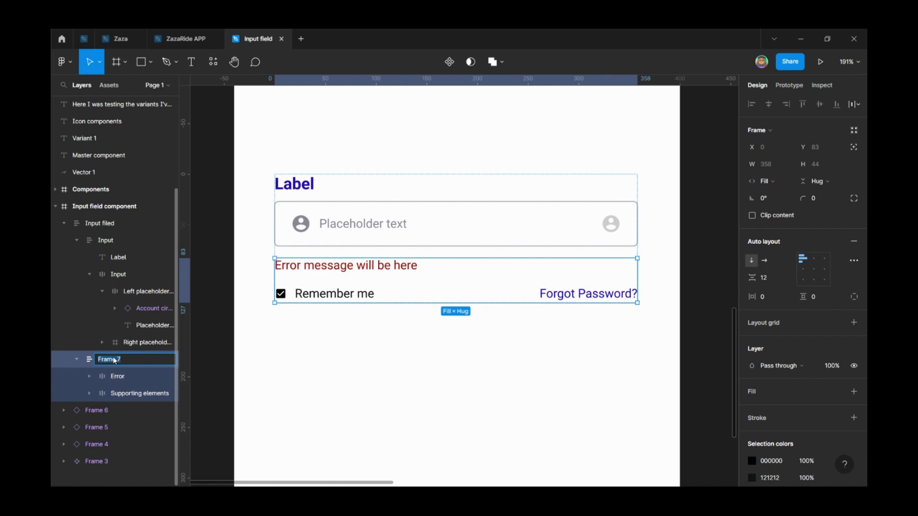
key("Return")
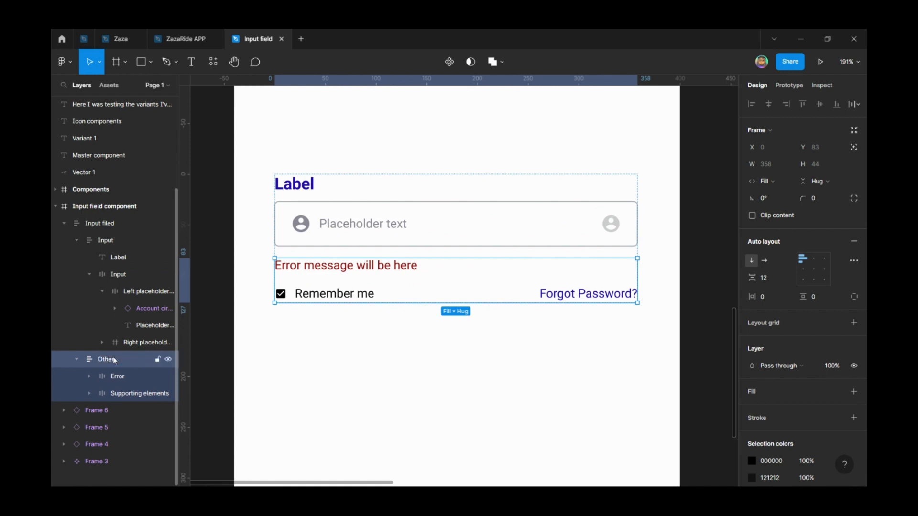
left_click(134, 376)
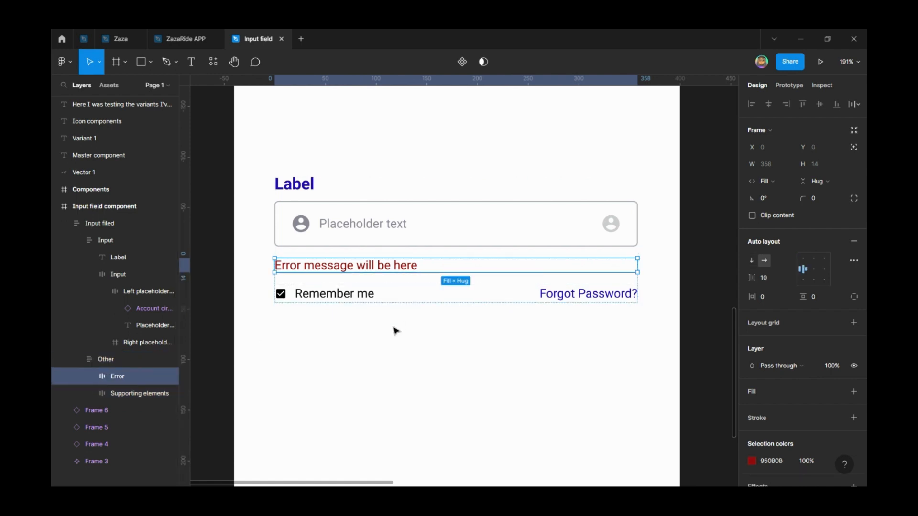
left_click(612, 374)
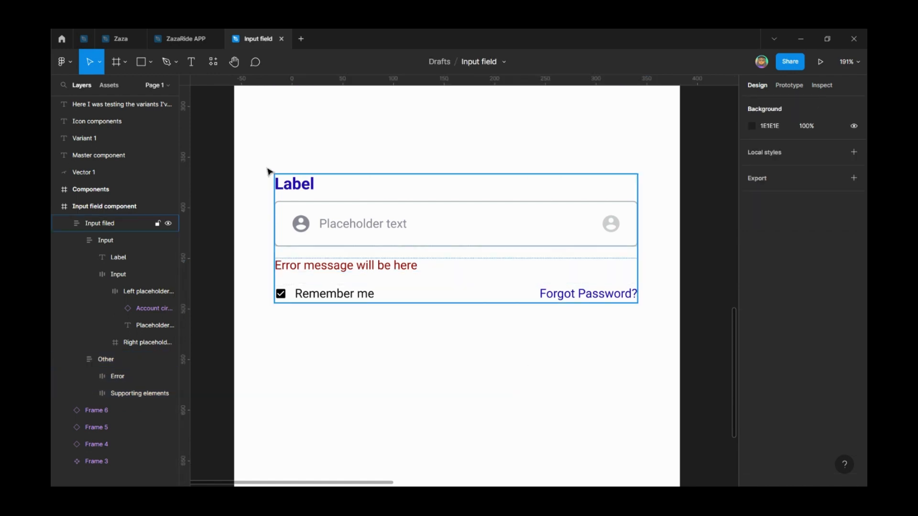
Test resizing the outer Input filed frame's width, keep it at 358, and move the frame to about X 41, Y 743.
left_click(432, 237)
scroll(396, 239, "down", 2)
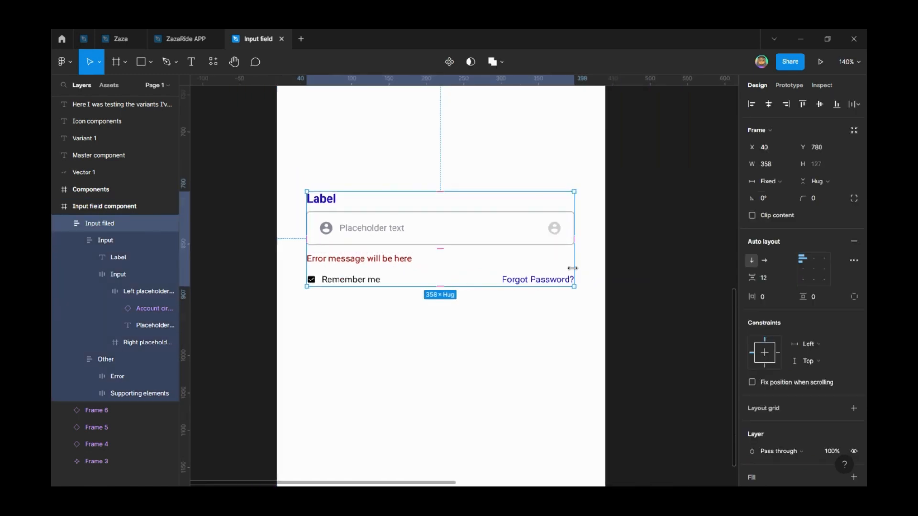
mouse_move(573, 268)
left_mouse_down()
mouse_move(508, 258)
mouse_move(576, 261)
left_mouse_up()
scroll(413, 205, "up", 2)
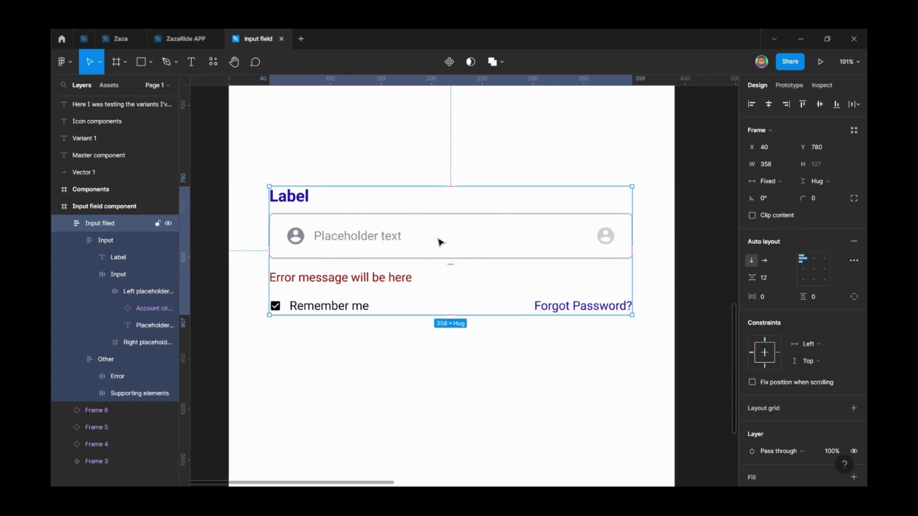
left_click_drag(440, 242, 443, 204)
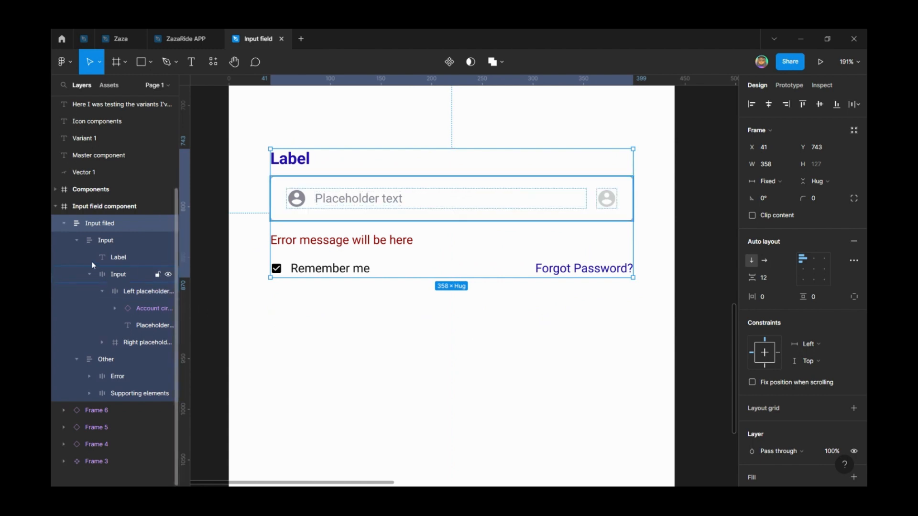
Examine the layer hierarchy of the outer Input filed frame, collapsing Other and the nested Input frame below Label.
left_click(76, 240)
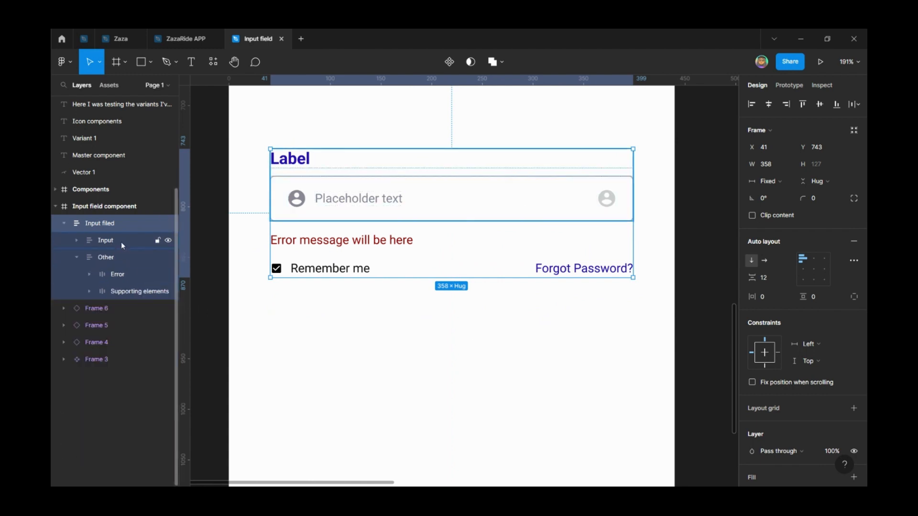
left_click(76, 257)
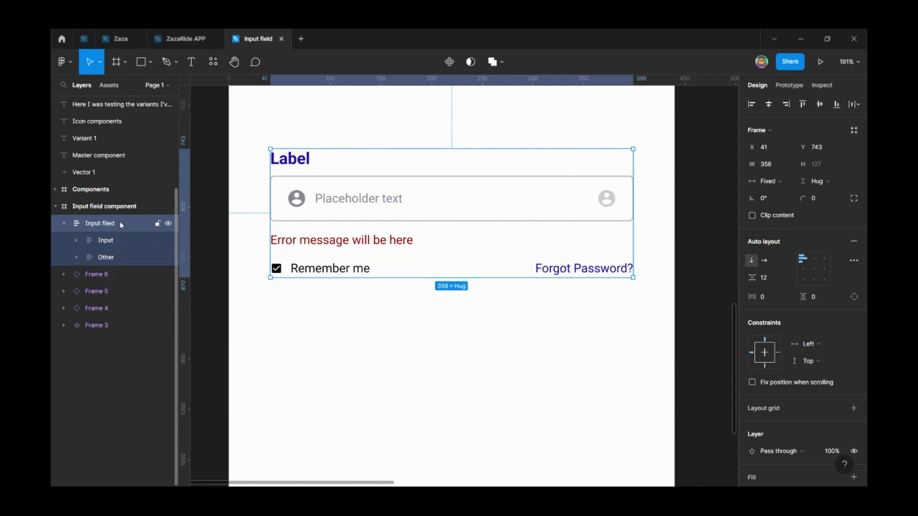
left_click(116, 251)
left_click(103, 240)
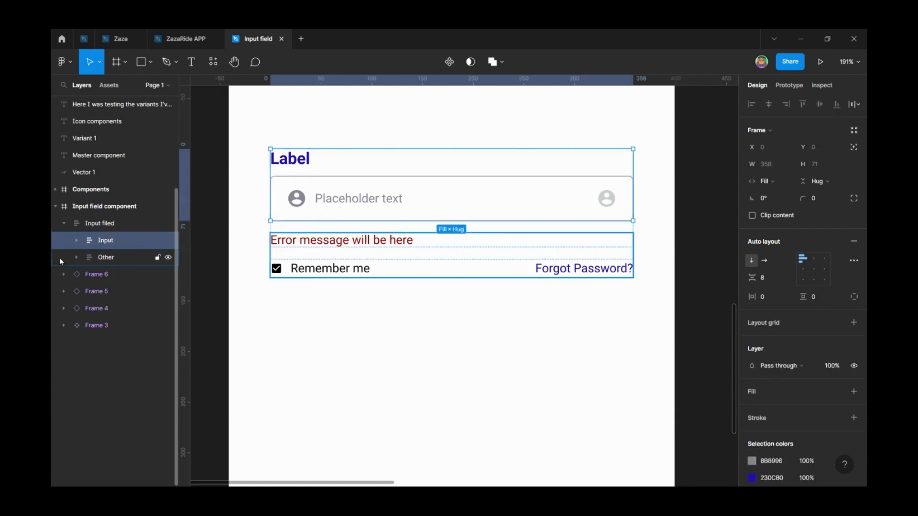
left_click(77, 241)
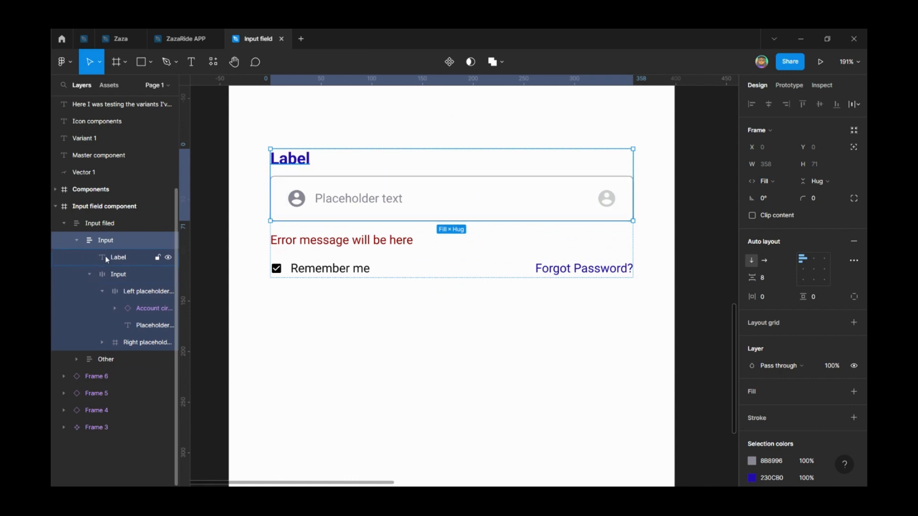
left_click(119, 257)
left_click(90, 273)
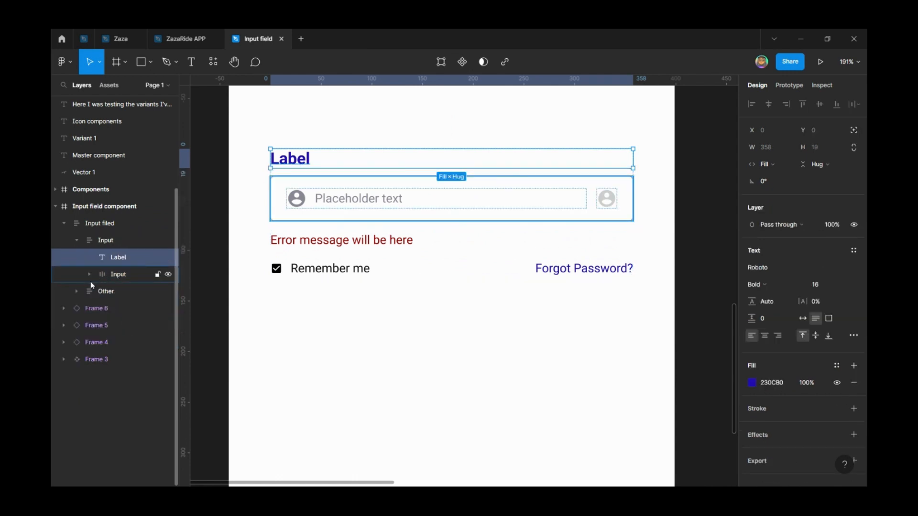
Examine the layers nested in the inner Input frame, including the contents of its left and right placeholder frames.
left_click(127, 276)
left_click(88, 274)
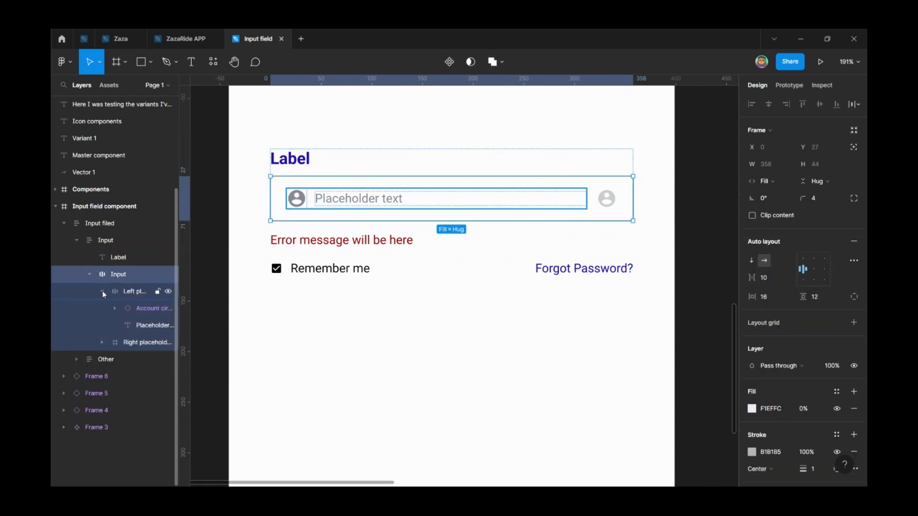
left_click(102, 290)
left_click(140, 293)
left_click(130, 308)
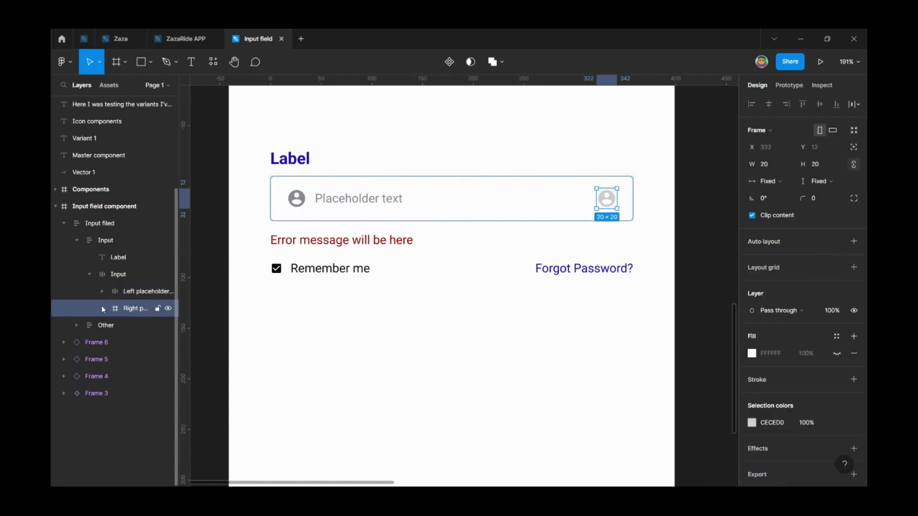
left_click(101, 308)
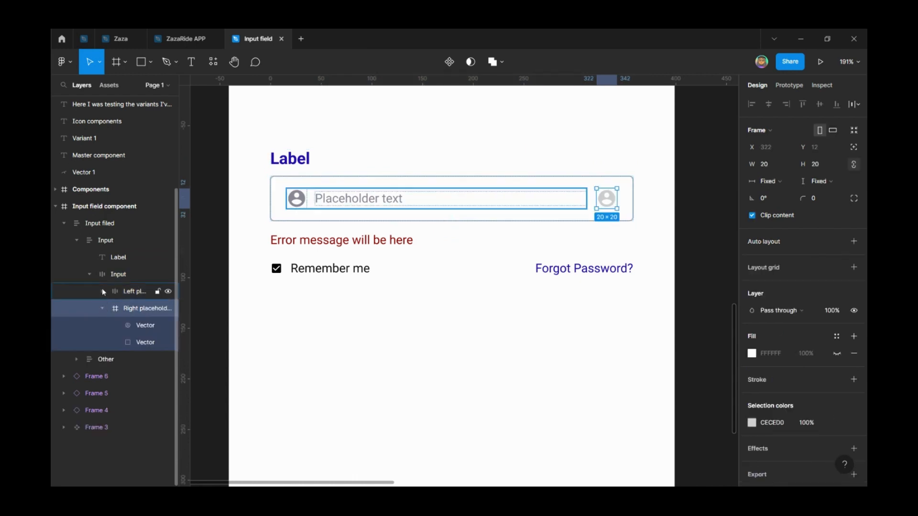
left_click(101, 290)
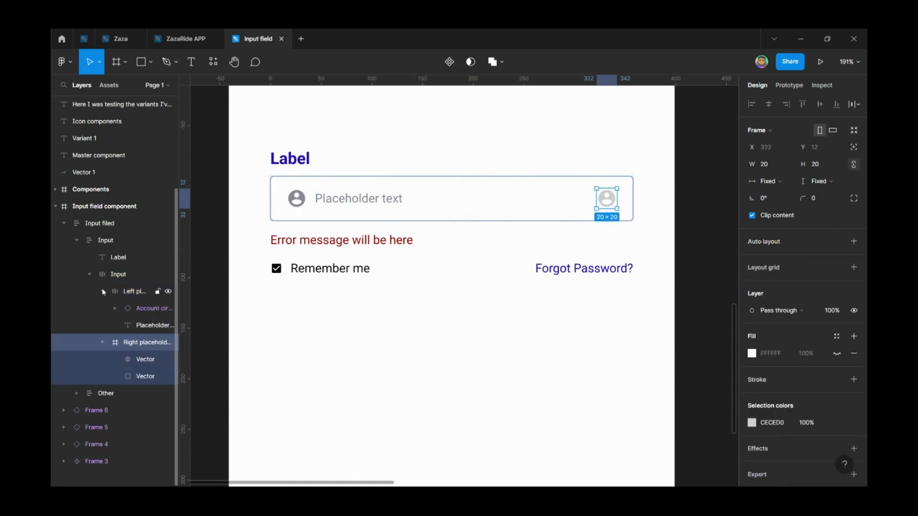
left_click(111, 377)
left_click(101, 344)
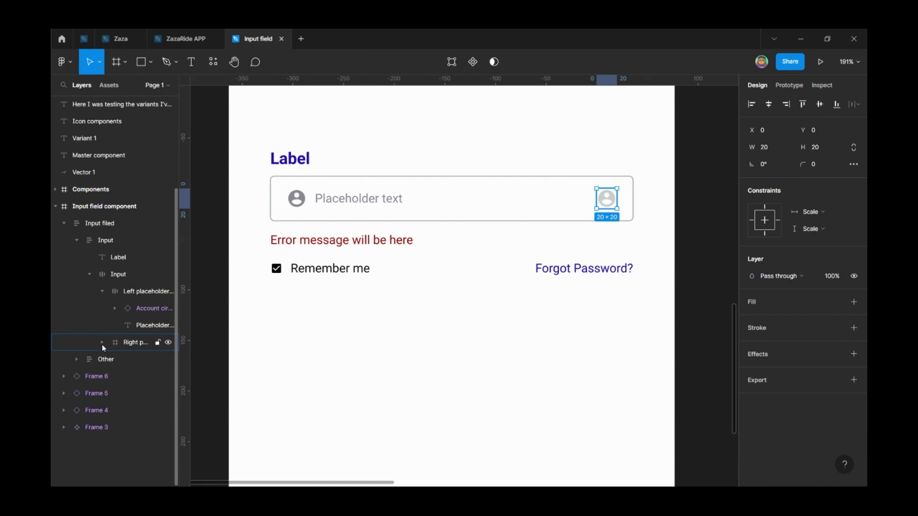
Collapse the layer hierarchy back to the outer Input filed frame and clear the selection.
left_click(100, 291)
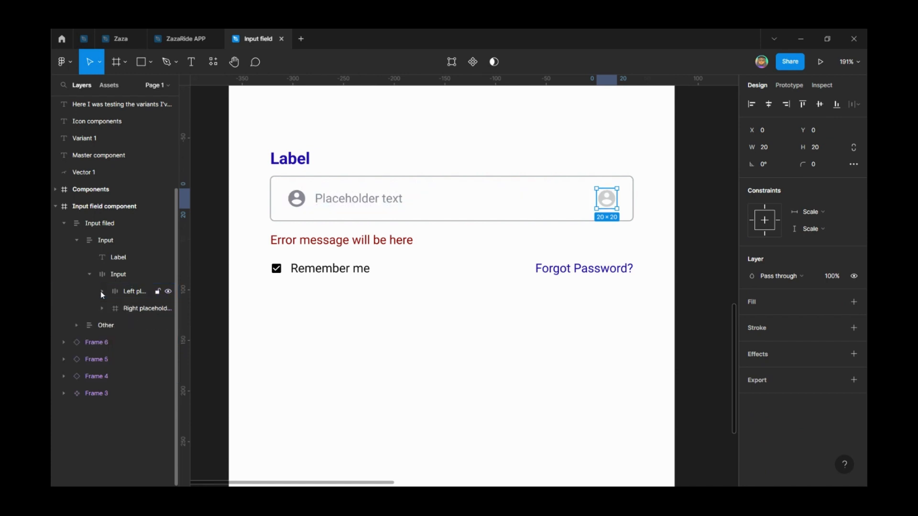
left_click(89, 274)
left_click(76, 240)
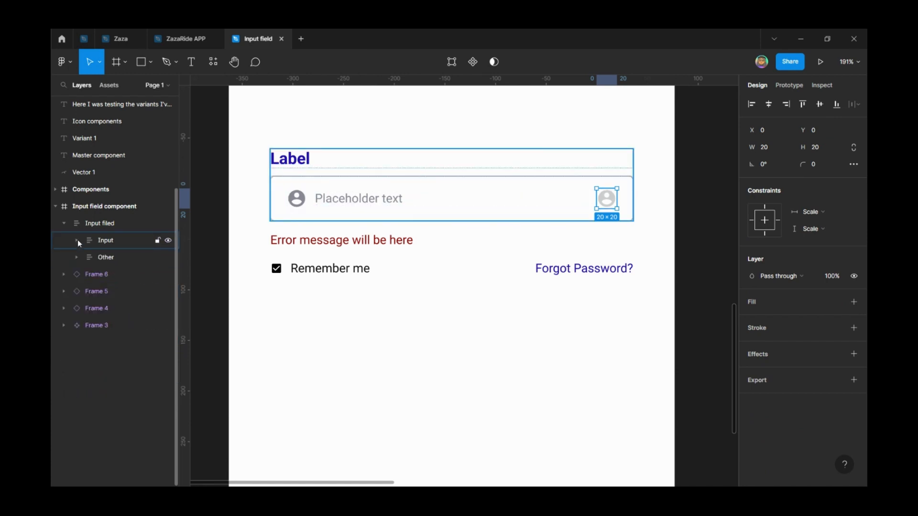
left_click(64, 223)
left_click(355, 383)
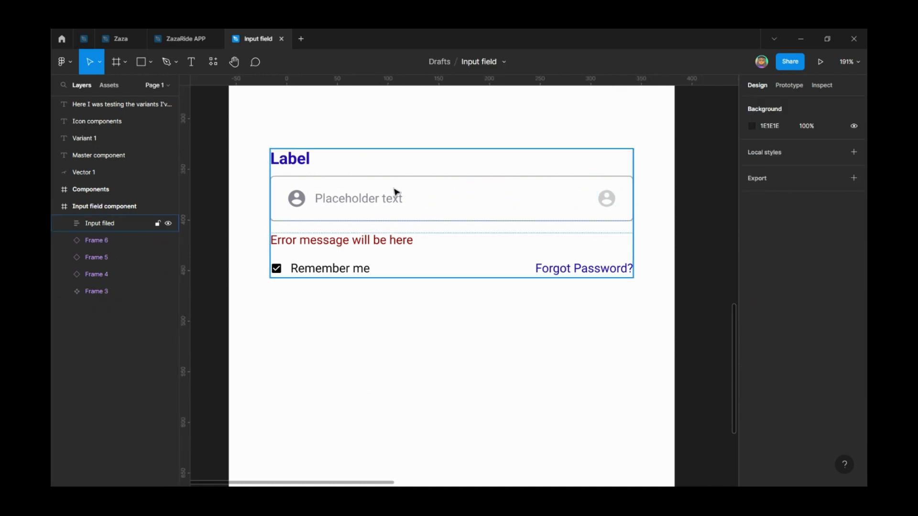
Move the outer Input filed frame up to X 41, Y 684.
left_click(395, 192)
scroll(544, 339, "down", 3)
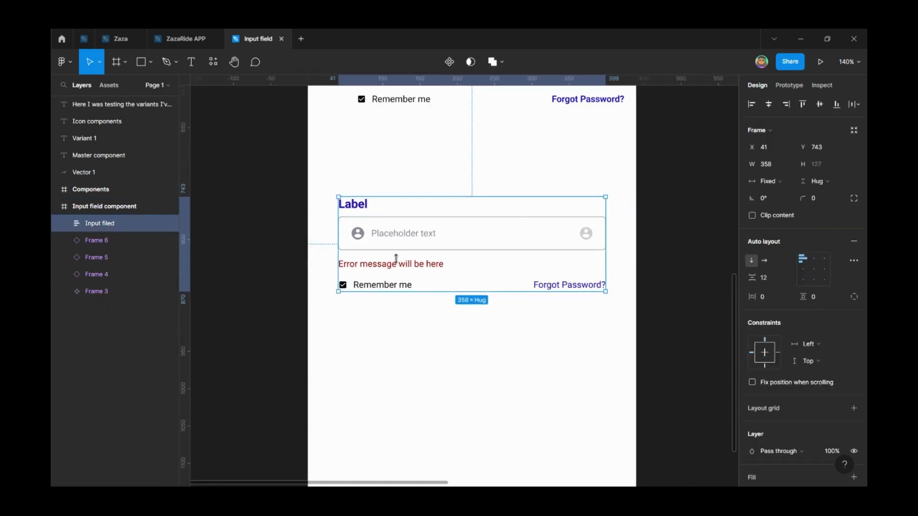
scroll(396, 259, "down", 1)
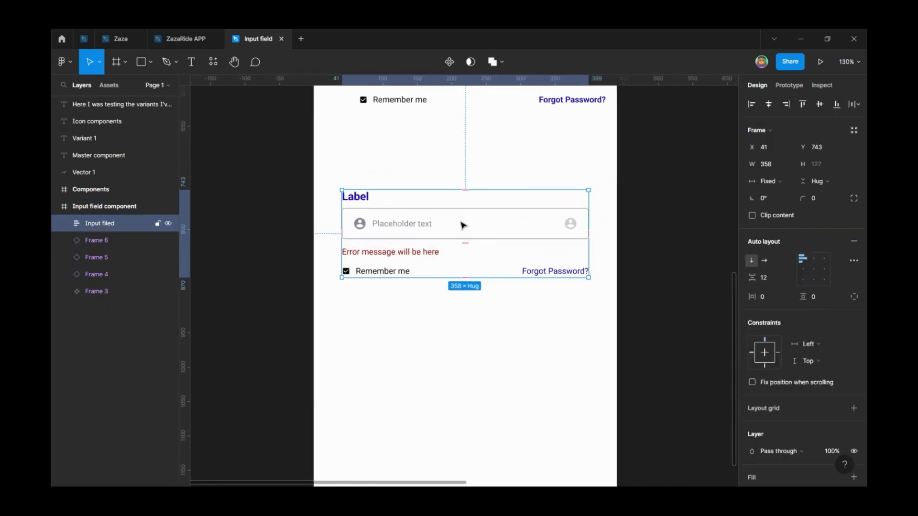
left_click_drag(463, 225, 461, 185)
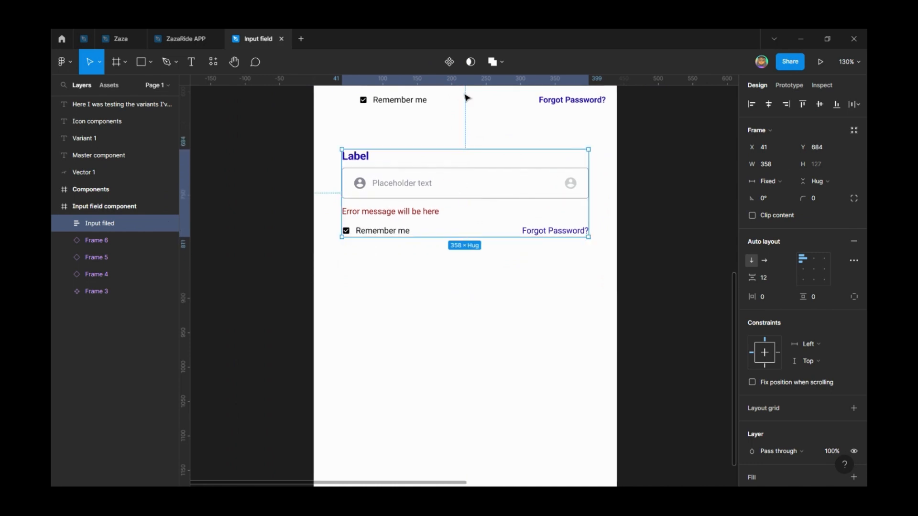
Turn the Input filed frame into a component and add a second variant named Variant1.
left_click(450, 62)
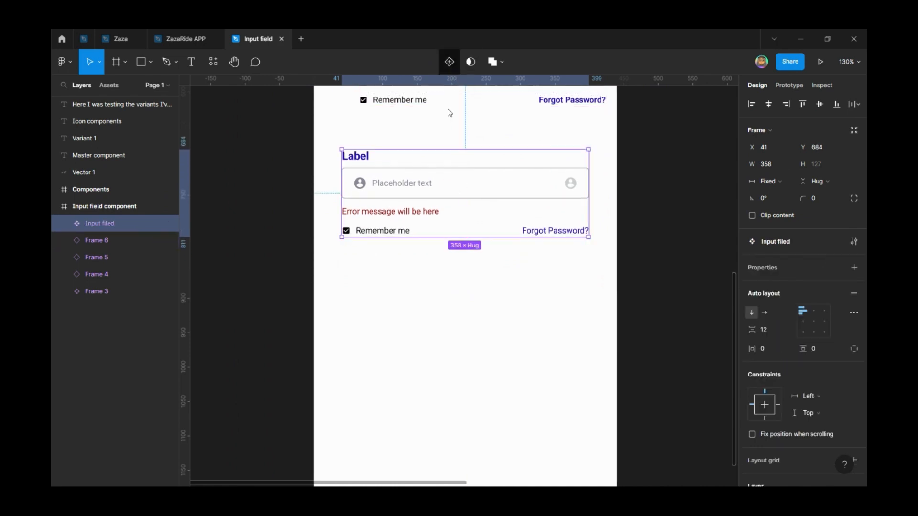
left_click(449, 62)
scroll(473, 186, "up", 1)
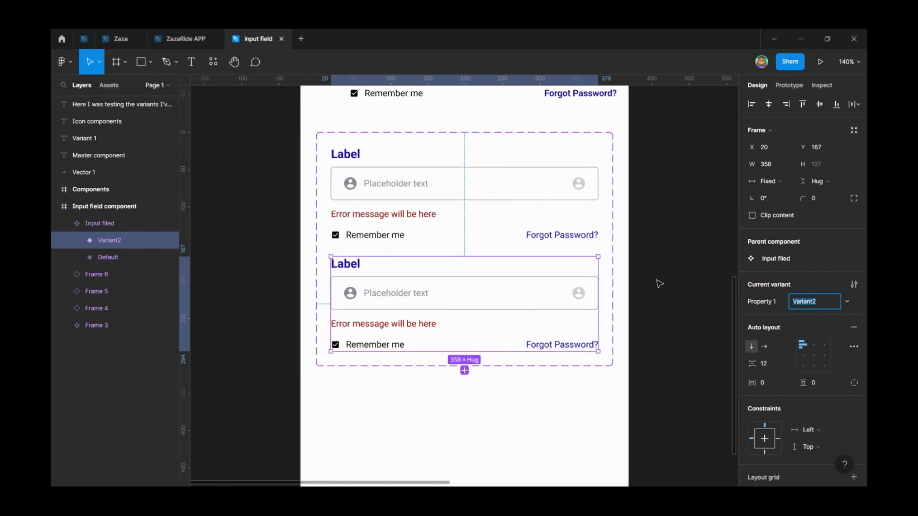
key("Return")
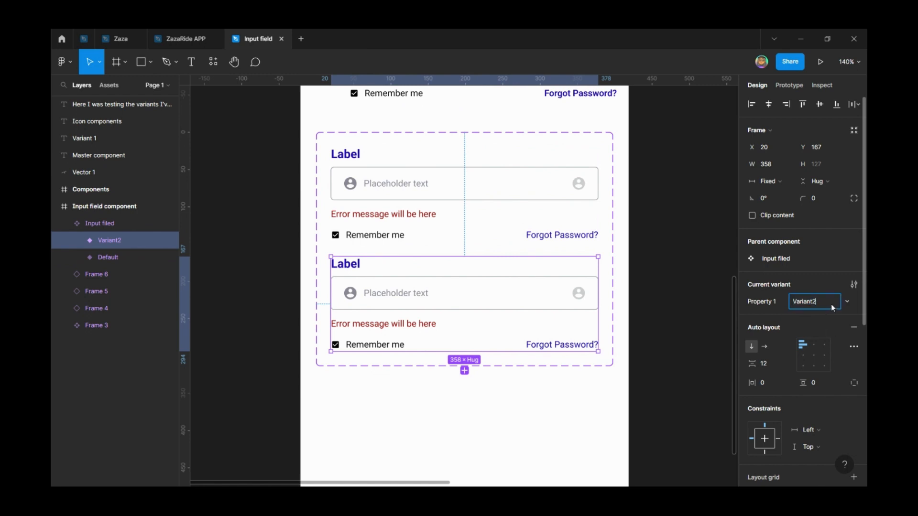
type("1")
key("Return")
Review the settings of the Default and Variant1 variants and the property types offered for the Input filed component set.
left_click(483, 180)
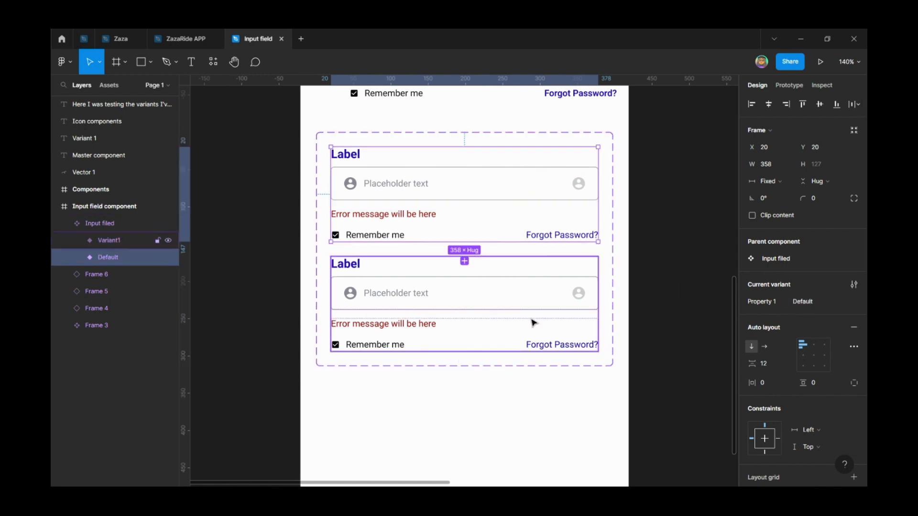
left_click(531, 321)
scroll(440, 157, "up", 2)
left_click(478, 243)
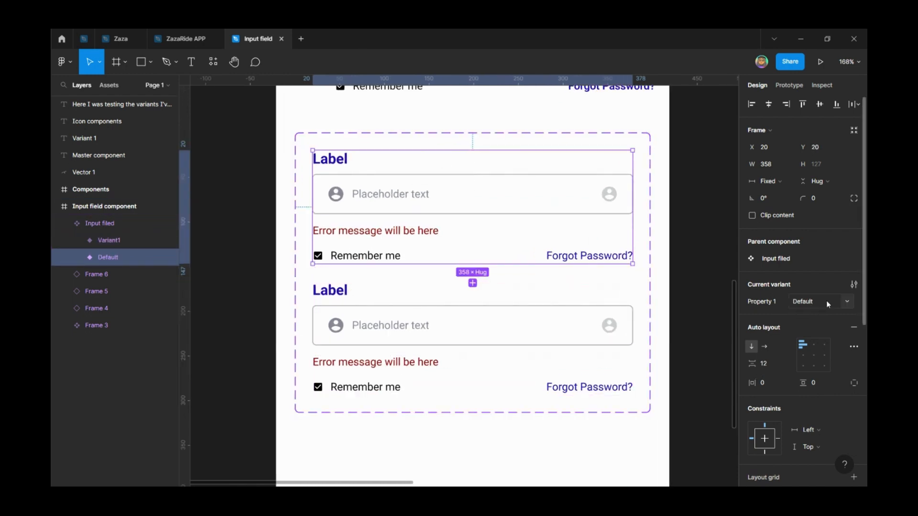
left_click(854, 286)
left_click(854, 286)
left_click(773, 262)
left_click(853, 251)
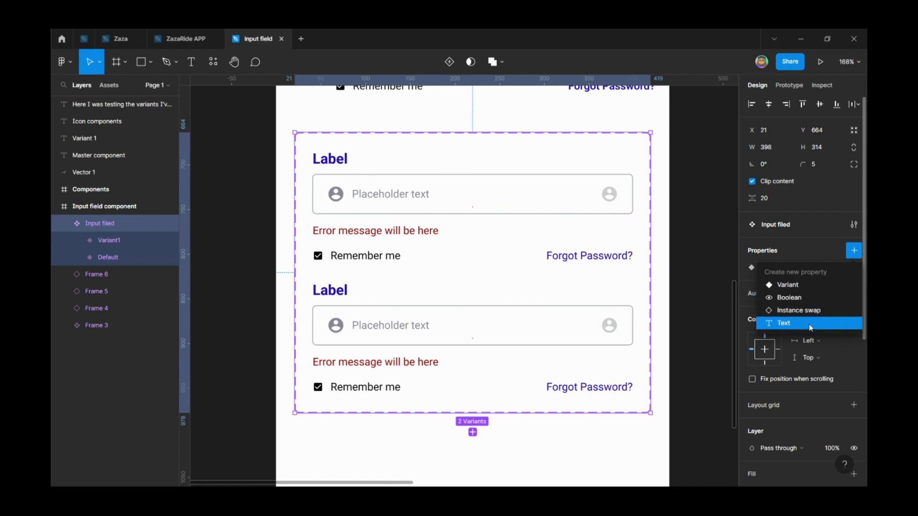
left_click(711, 227)
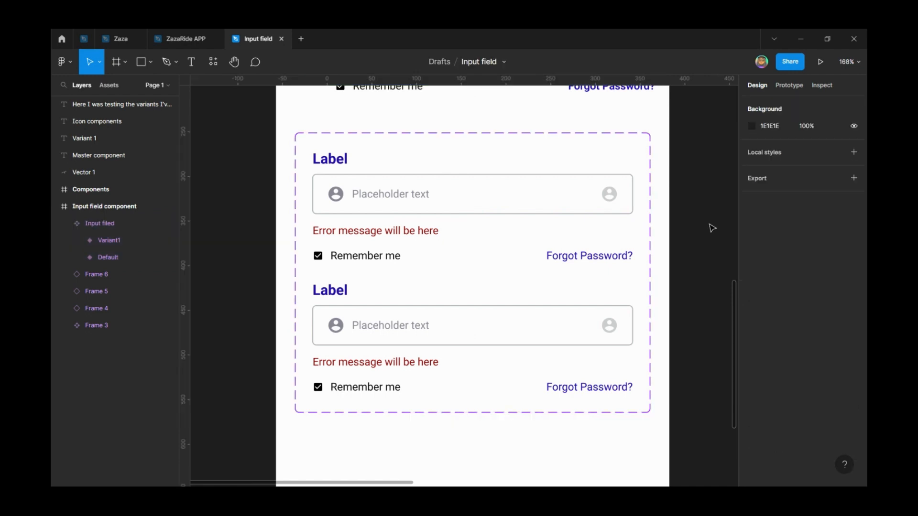
Compare the Input filed component set with its Variant1 and Default layers and their properties.
left_click(421, 158)
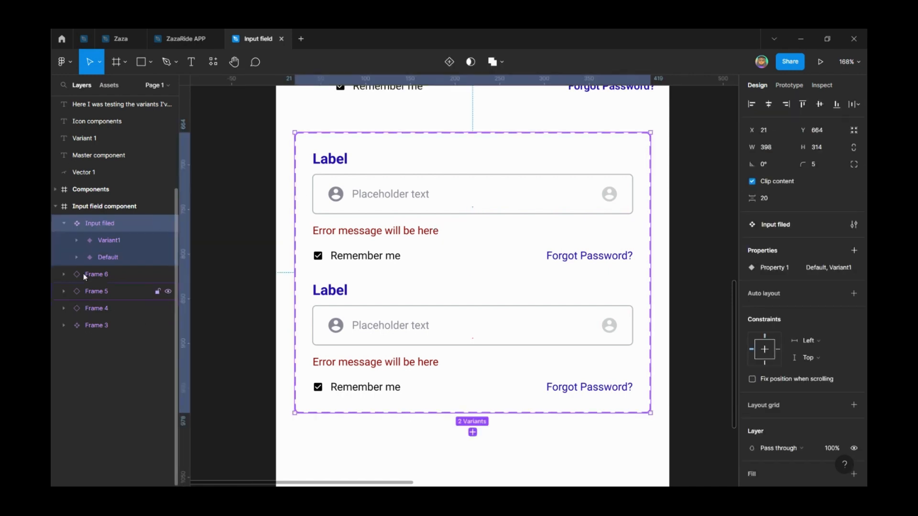
left_click(116, 242)
left_click(119, 258)
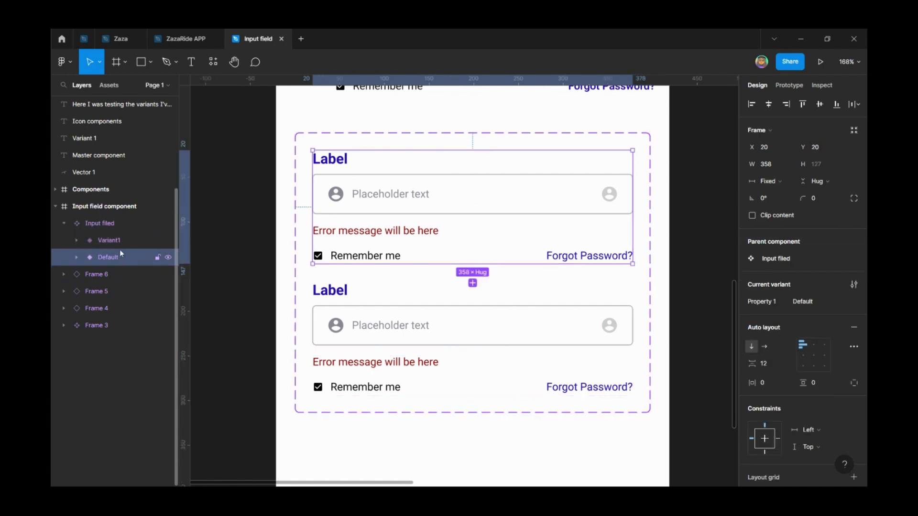
left_click(113, 223)
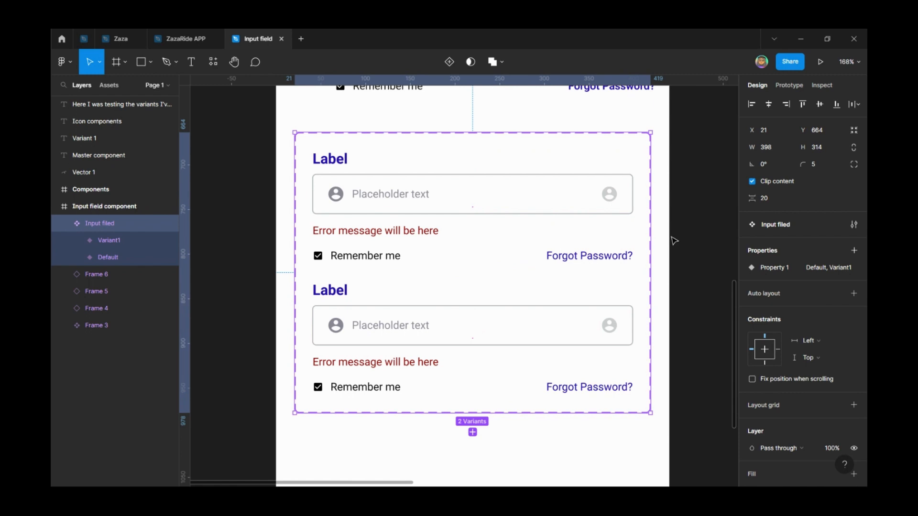
left_click(374, 236, "ctrl")
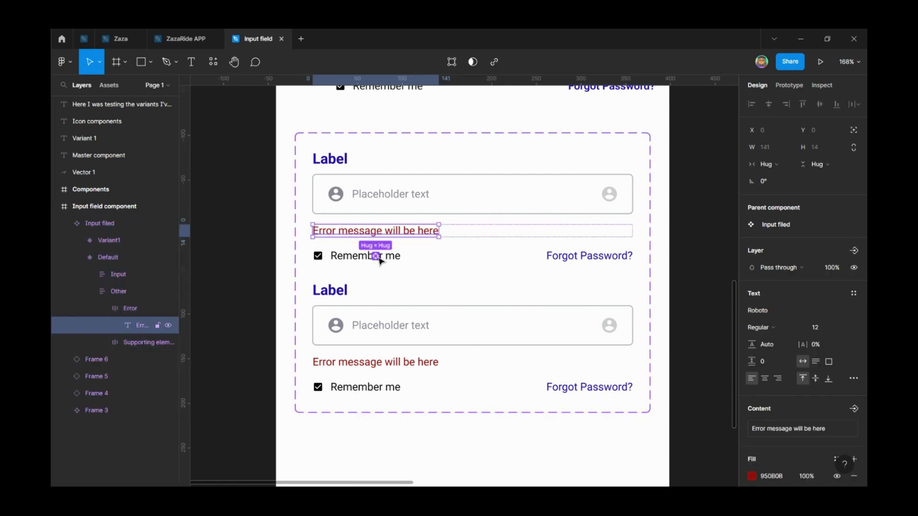
left_click(377, 363, "ctrl+shift")
key("ctrl+z")
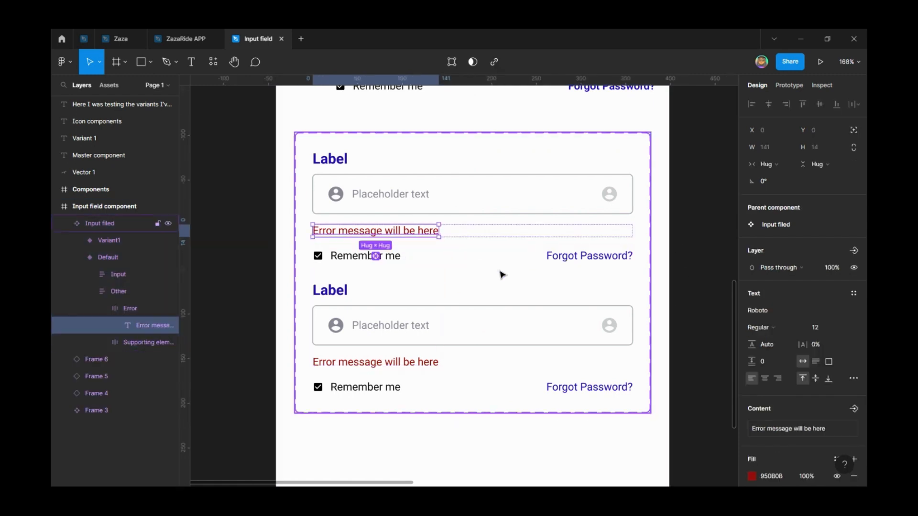
left_click(693, 234)
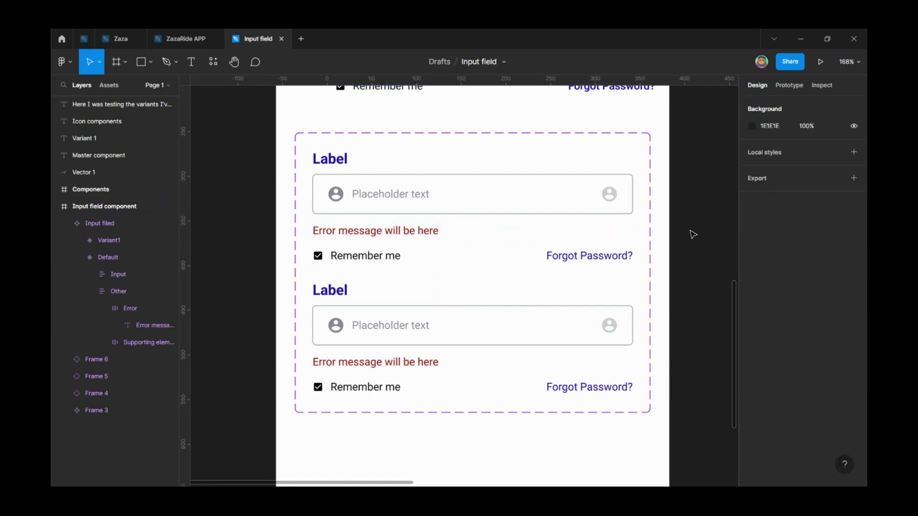
Check which new property types can be created on the Input filed component set.
left_click(572, 204)
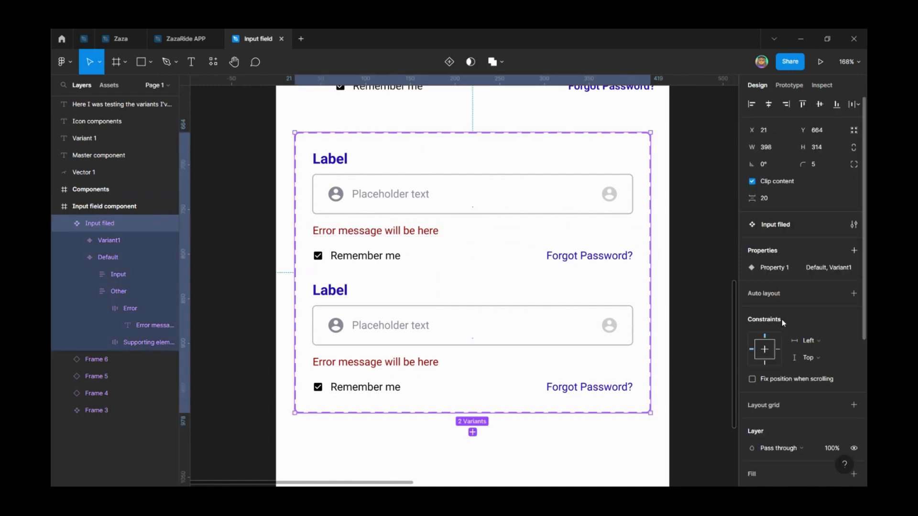
left_click(854, 251)
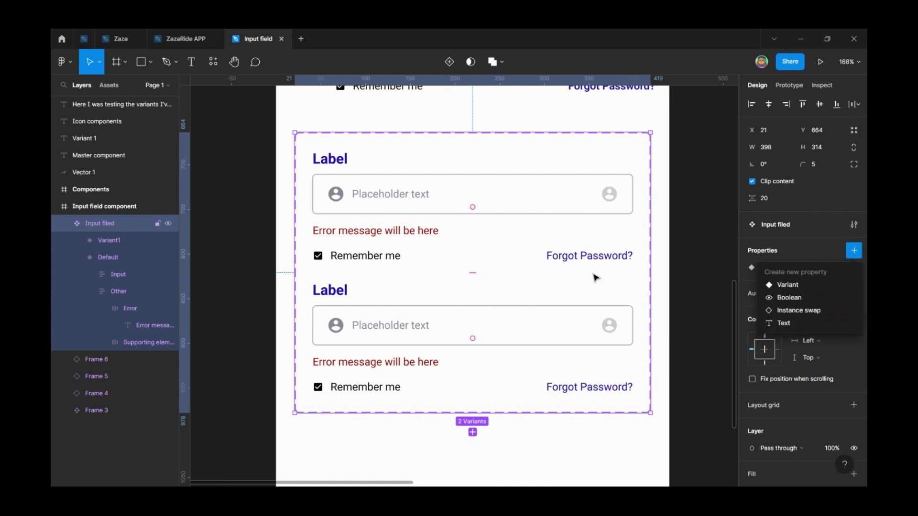
left_click(482, 253)
Create a visibility property named Show Error Message with value True for the Default variant's Error frame.
left_click(415, 234, "ctrl")
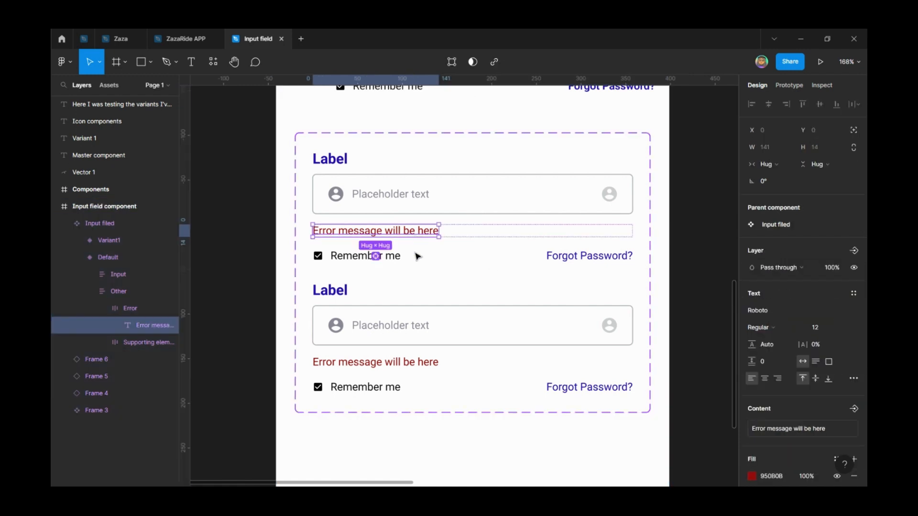
left_click(465, 231)
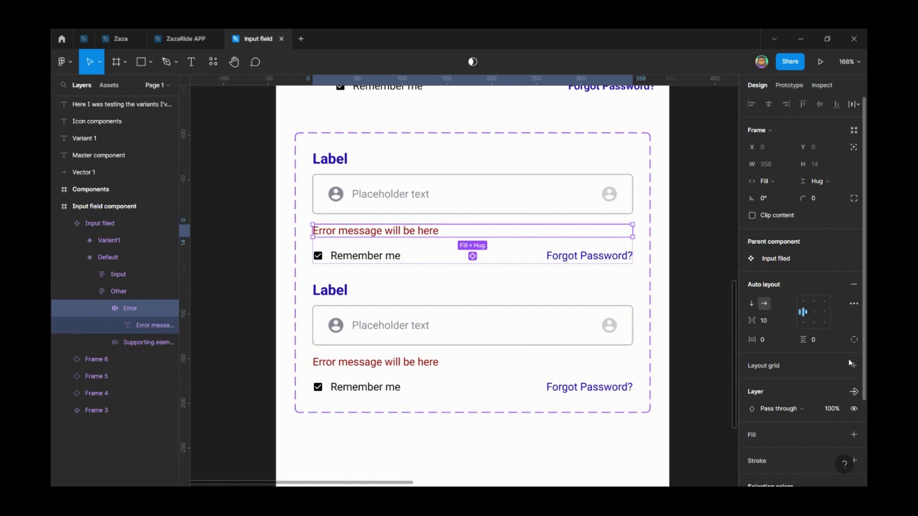
left_click(854, 392)
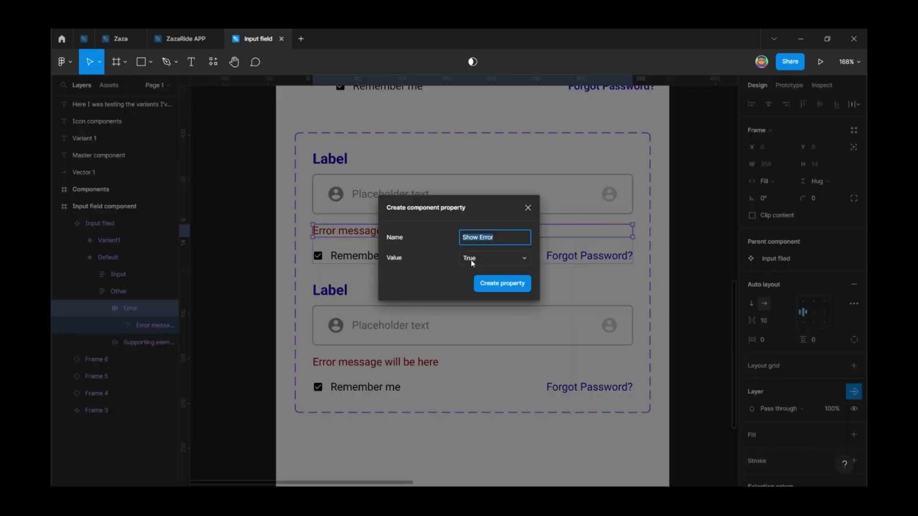
left_click(501, 238)
left_click(470, 261)
left_click(500, 259)
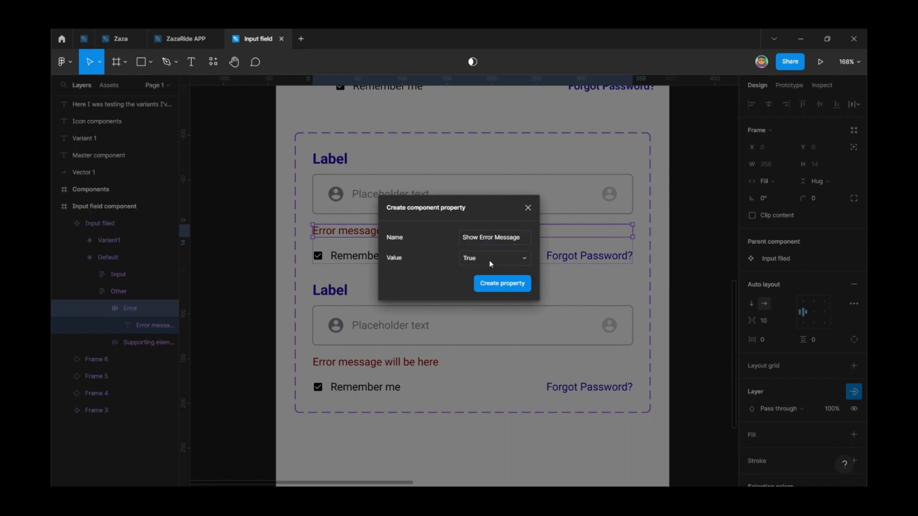
left_click(510, 287)
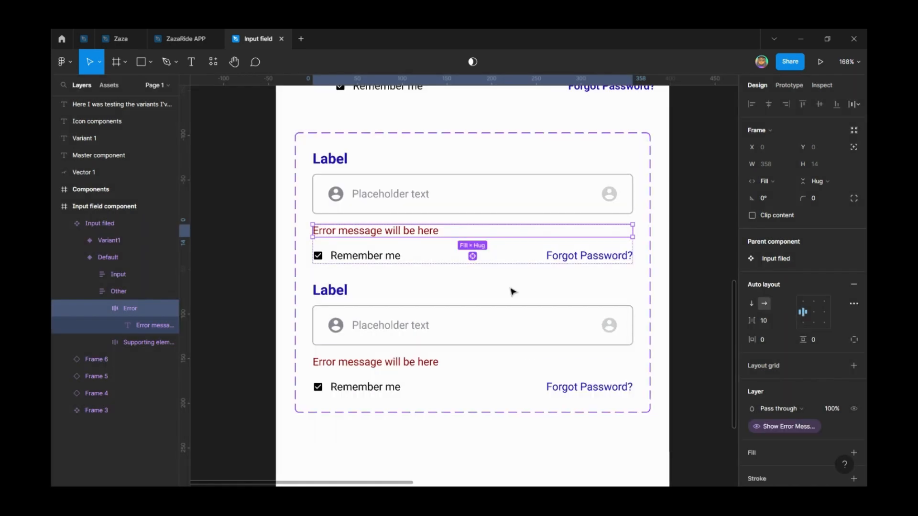
Check where the Show Error Message property is listed, comparing the Input filed component set with its Default variant.
left_click(691, 319)
left_click(529, 320)
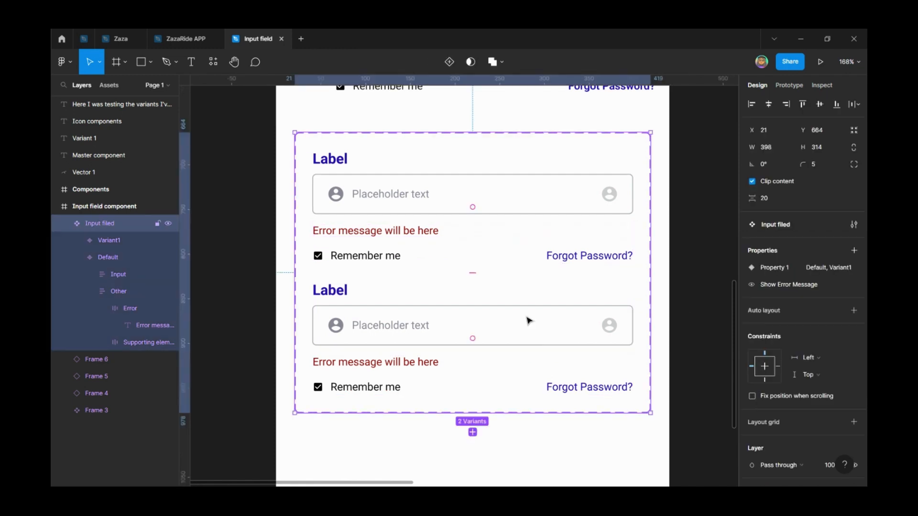
left_click(529, 321)
left_click(494, 230)
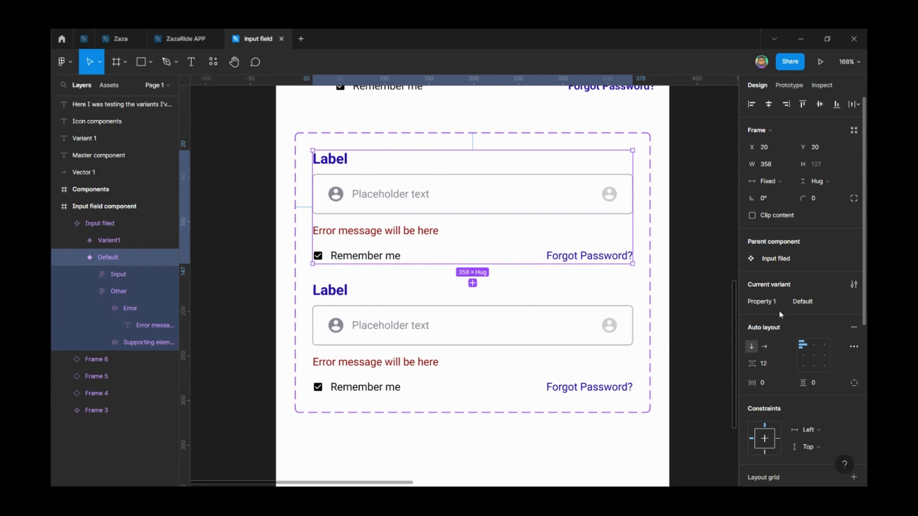
scroll(785, 317, "down", 4)
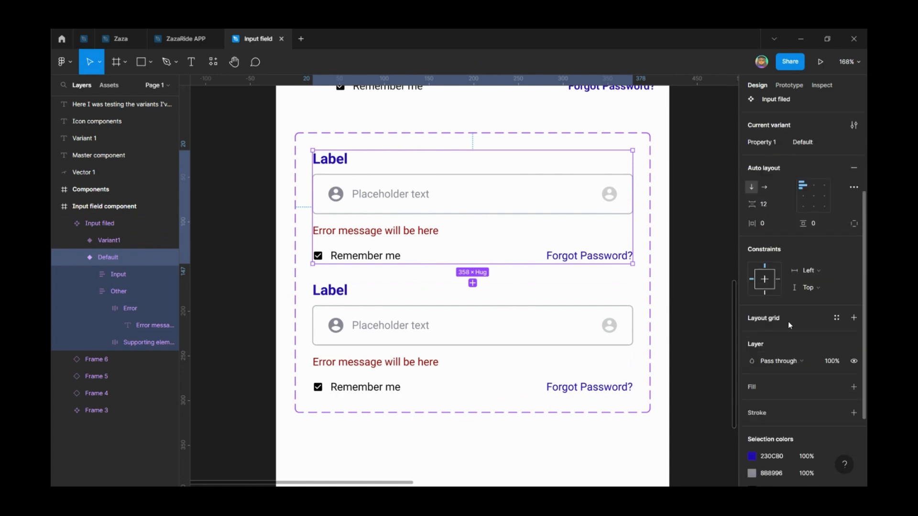
left_click(654, 263)
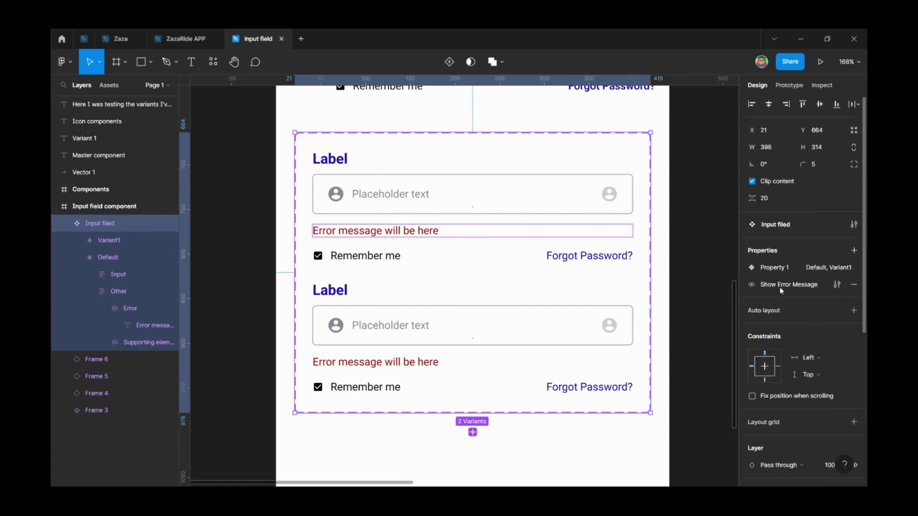
Delete the second variant from the Input filed component set and shrink the set's frame to a height of 173.
scroll(395, 159, "down", 3)
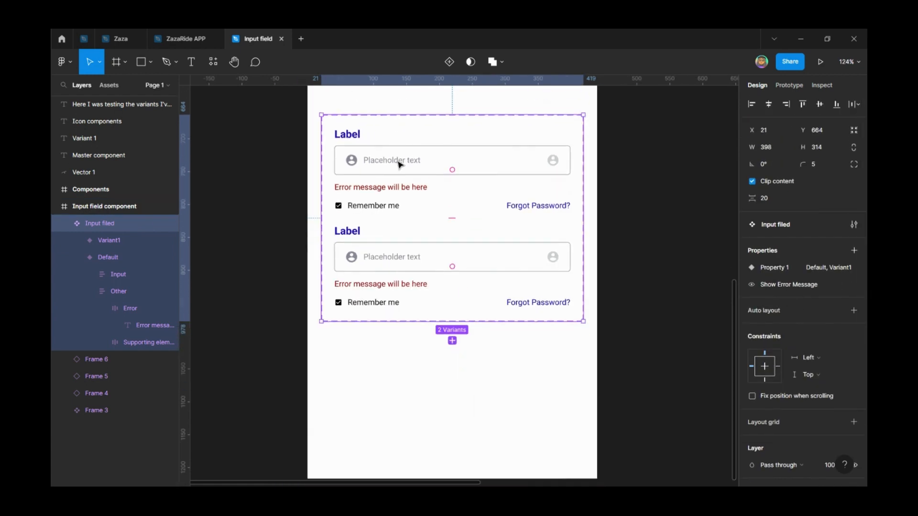
left_click(393, 178)
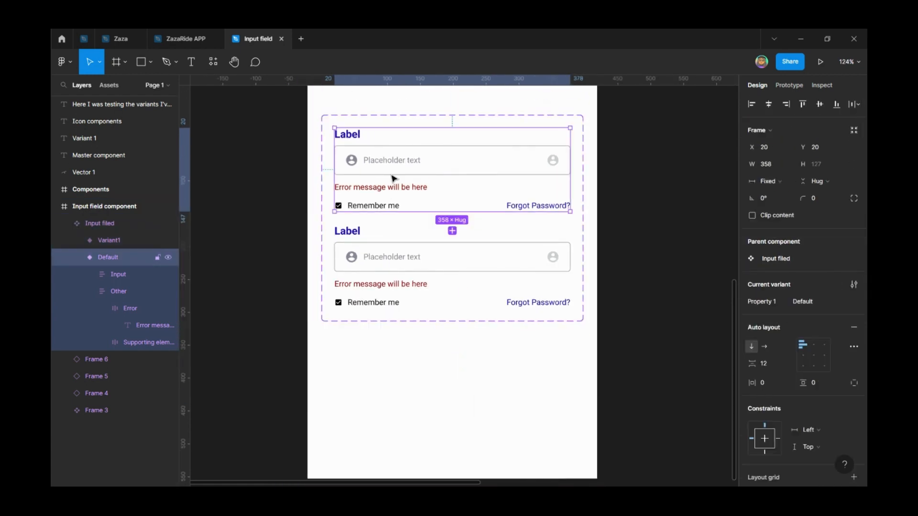
left_click(388, 258)
key("Delete")
left_click(388, 228)
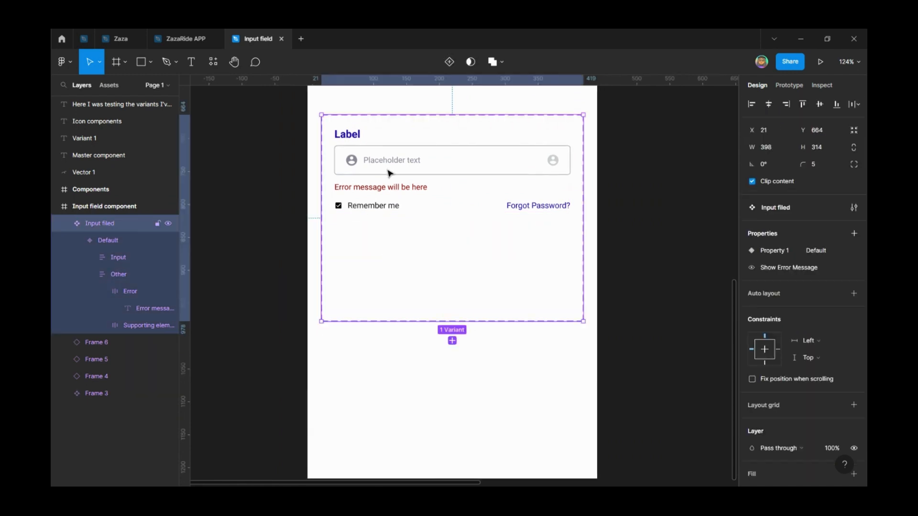
left_click_drag(410, 324, 410, 228)
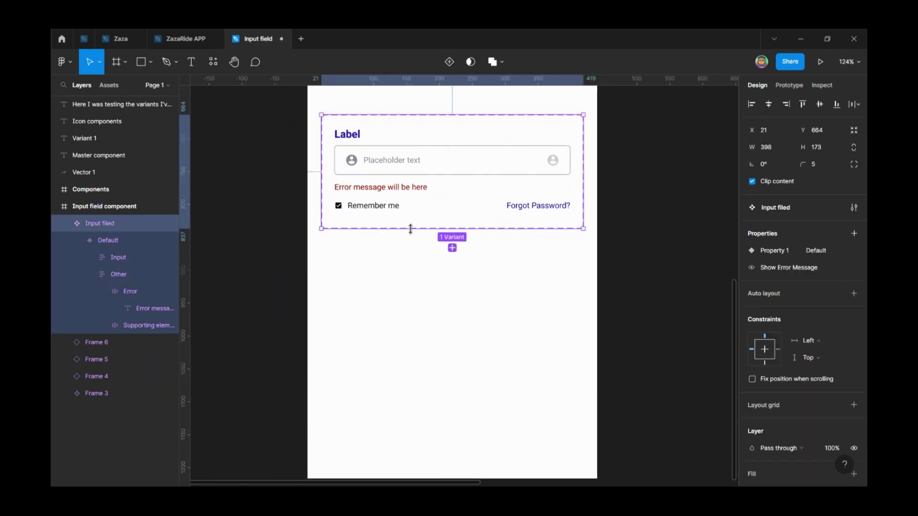
Place an instance of the Default variant below the component set and test switching its Show Error Message property off and on.
left_click(414, 178)
left_click_drag(413, 178, 416, 307)
left_click(810, 275)
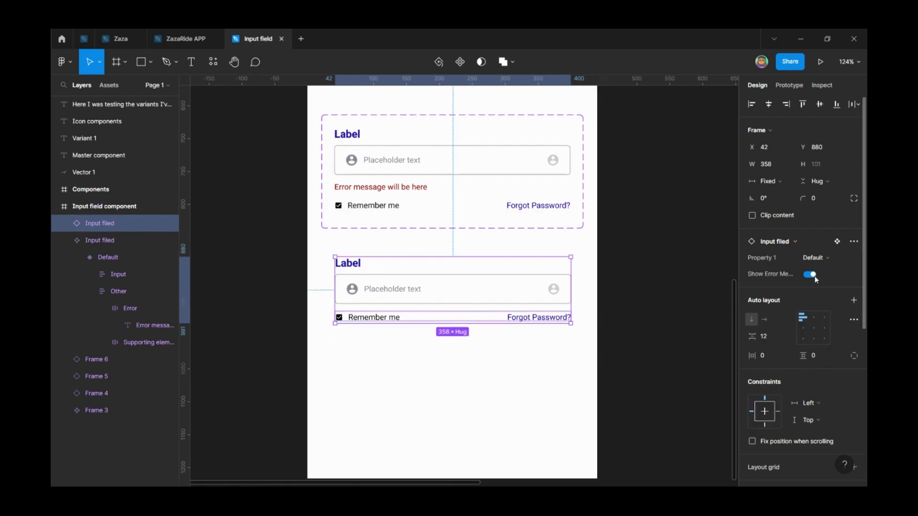
left_click(810, 275)
left_click(810, 275)
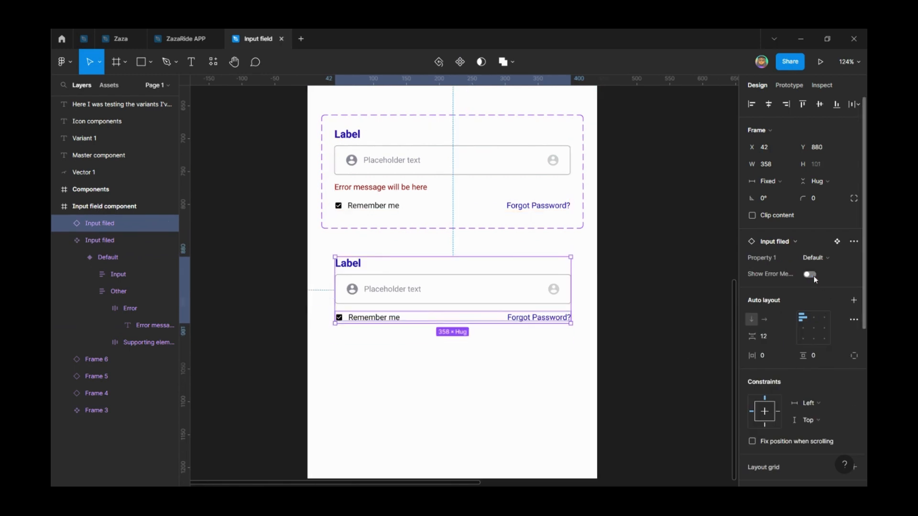
left_click(813, 275)
left_click(811, 275)
left_click(813, 275)
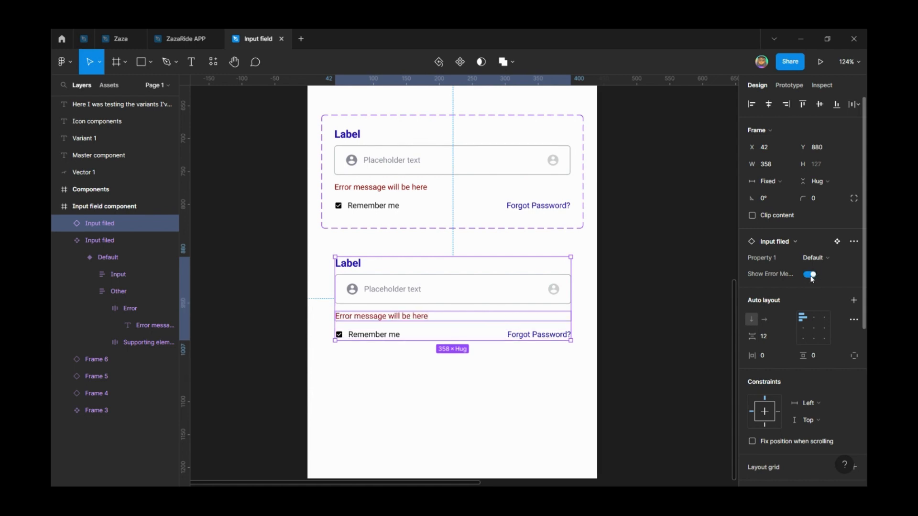
left_click(811, 275)
left_click(811, 275)
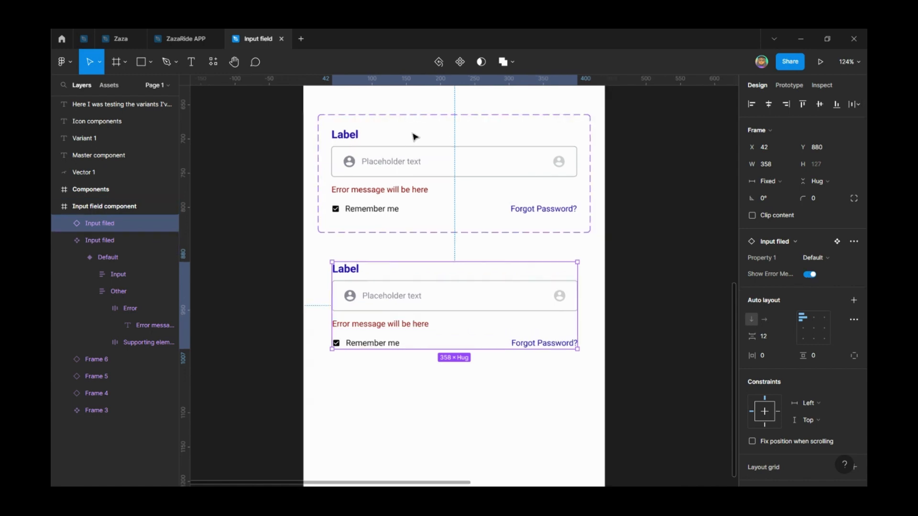
Create a visibility property named Supporting elements with value True for the Default variant's Remember me and Forgot Password row.
scroll(449, 143, "up", 3)
scroll(450, 144, "up", 2)
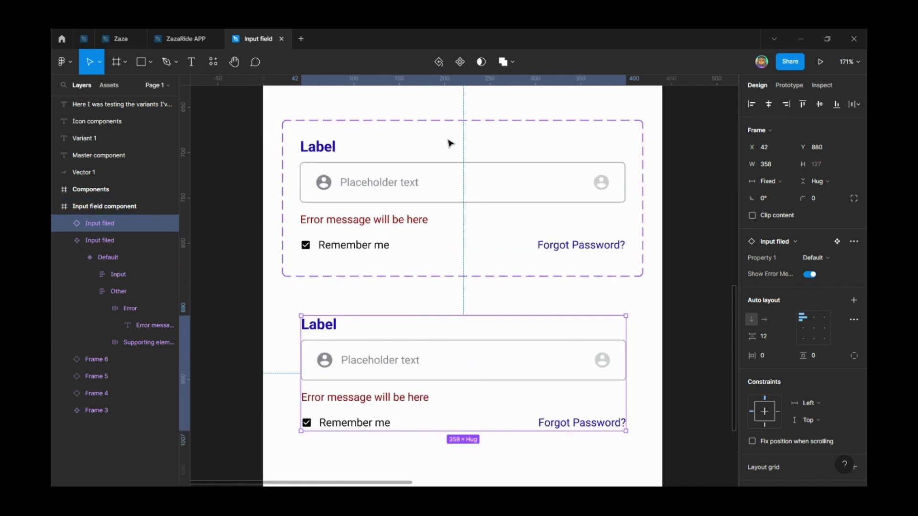
double_click(375, 218)
left_click(392, 248)
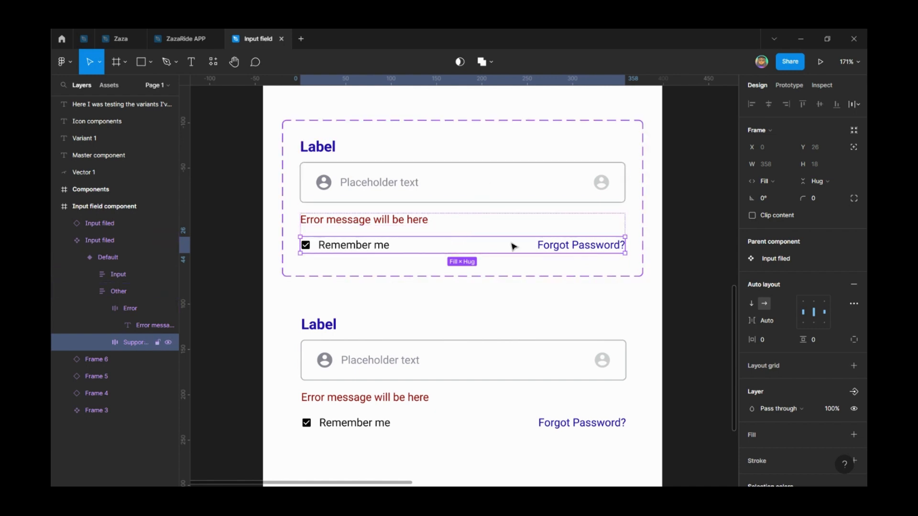
scroll(815, 361, "down", 2)
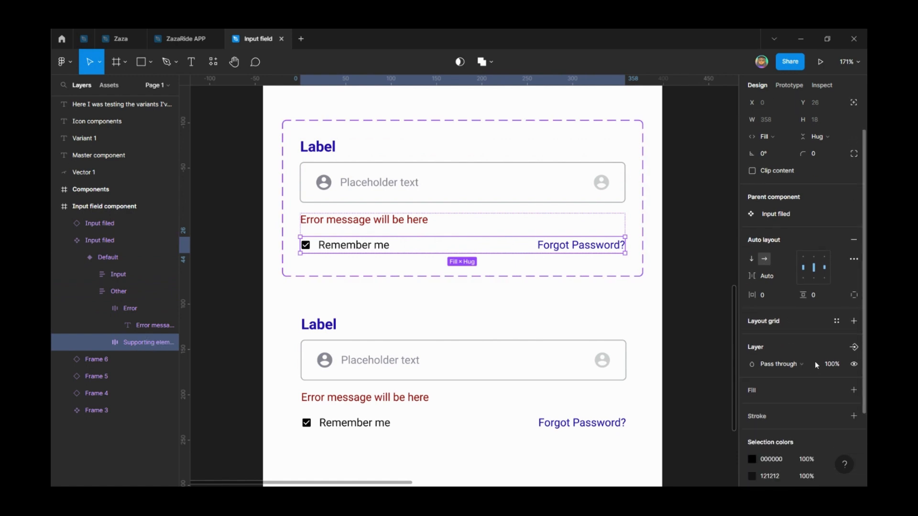
left_click(853, 339)
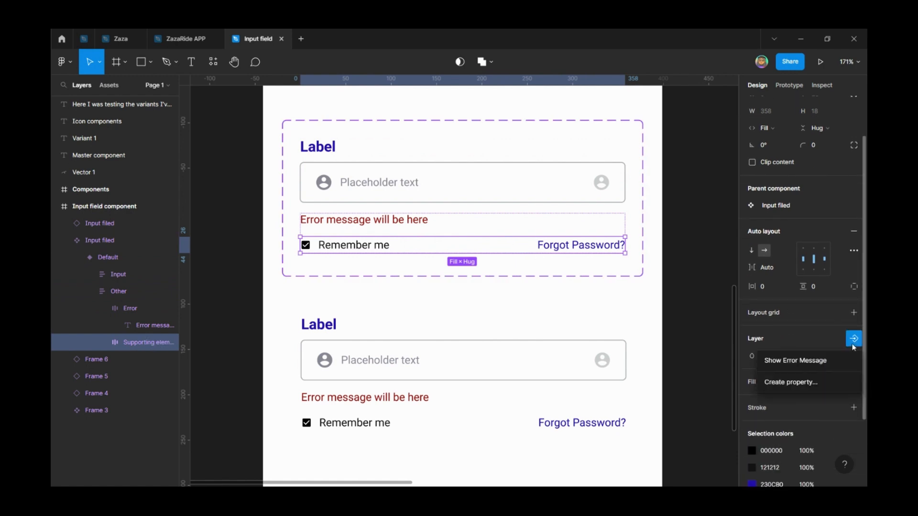
left_click(791, 383)
left_click(471, 237)
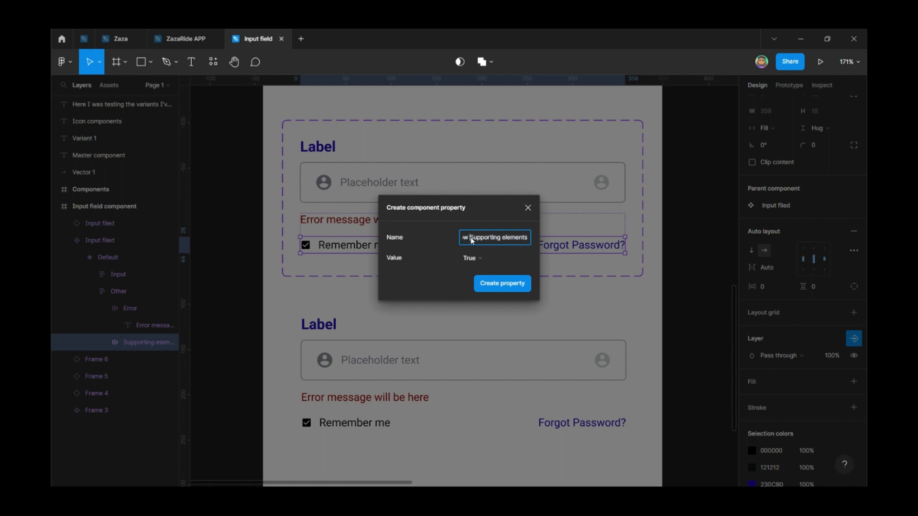
key("ctrl+shift+Left")
left_click(498, 284)
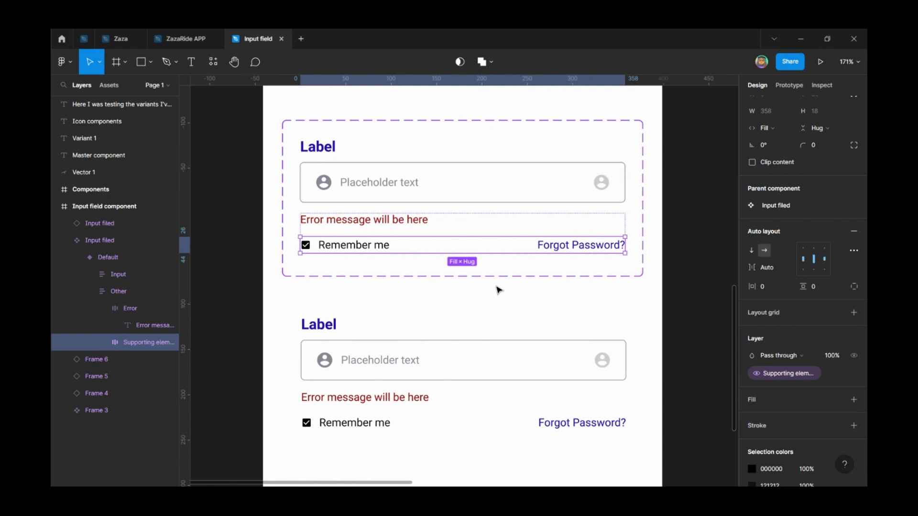
Create a visibility property named Show Other with value True for the Default variant's Other frame.
left_click(463, 227)
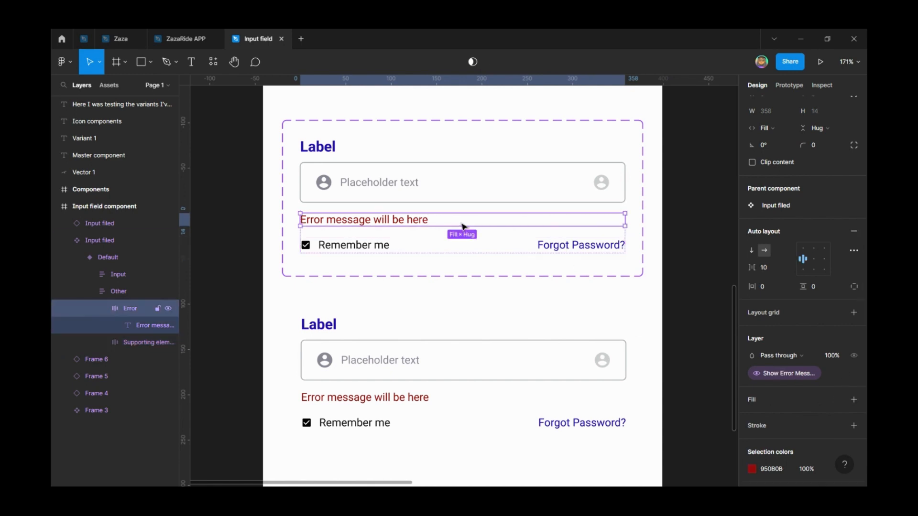
left_click(399, 238)
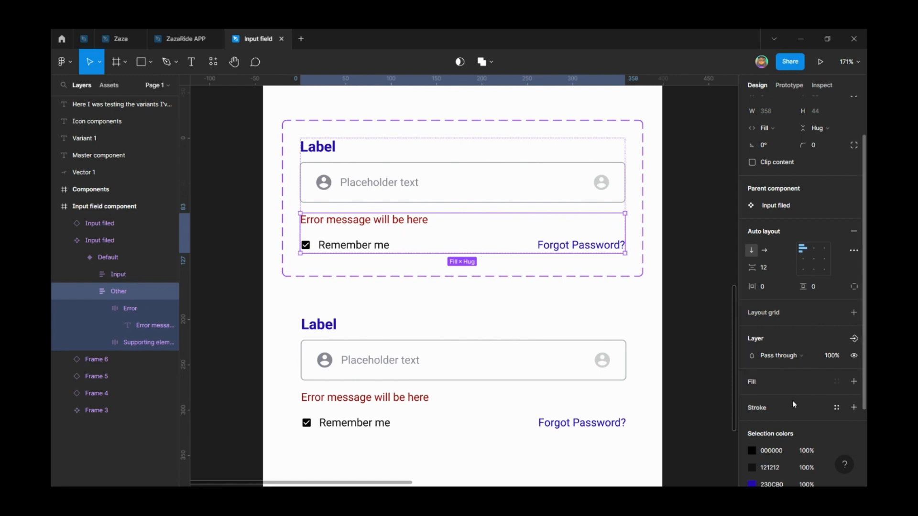
left_click(854, 338)
left_click(796, 395)
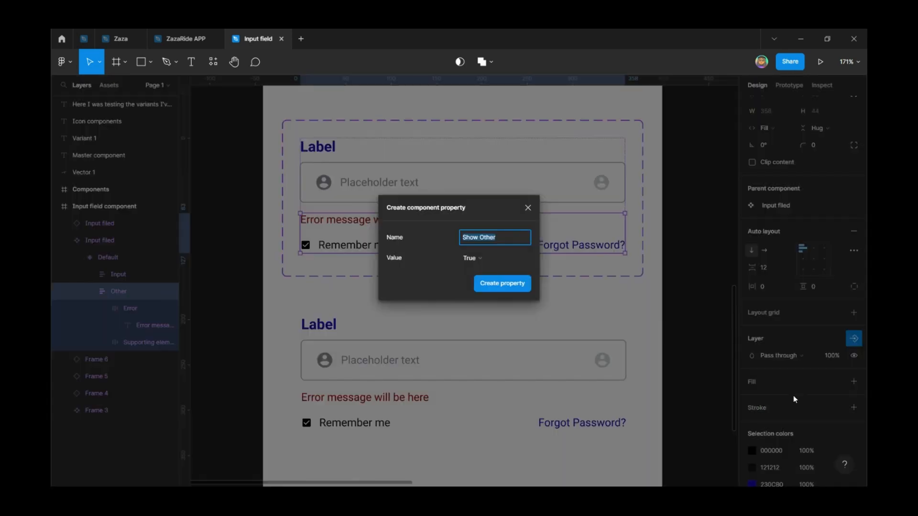
left_click(510, 282)
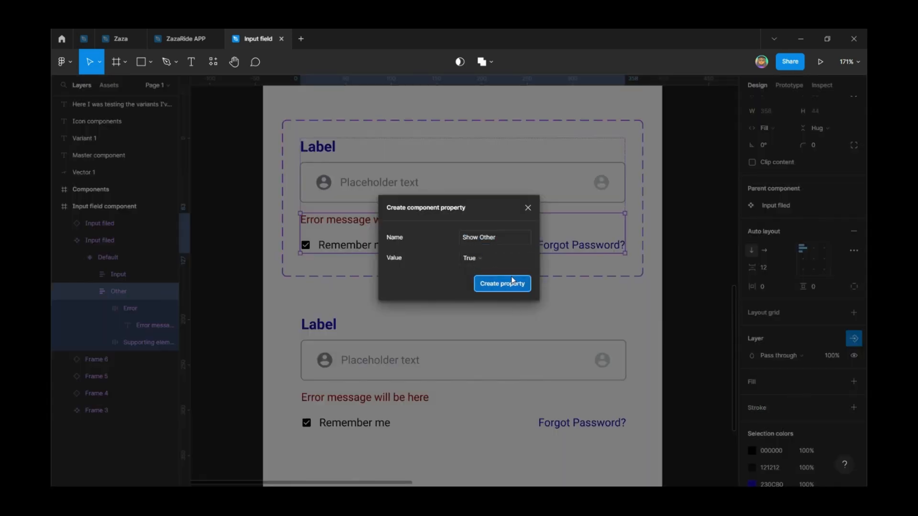
Turn off Show Other on the Input filed instance below the component set.
left_click(426, 368)
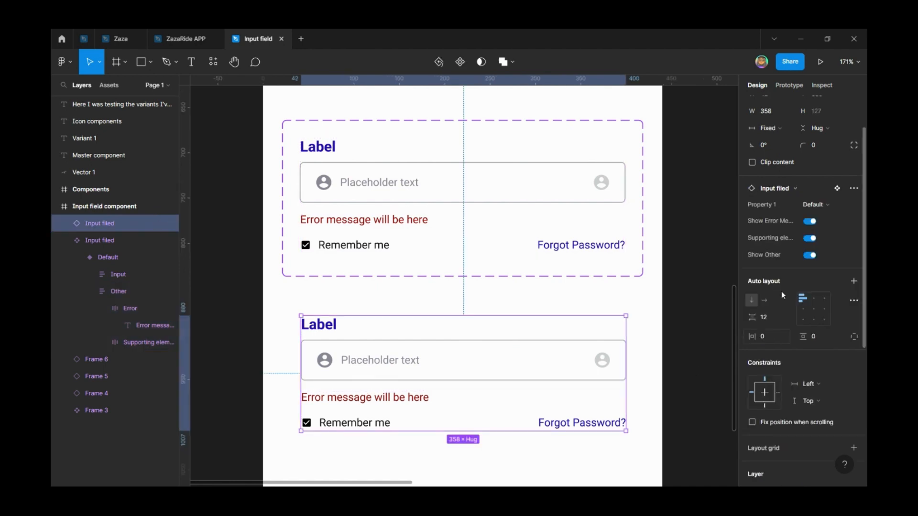
left_click(809, 254)
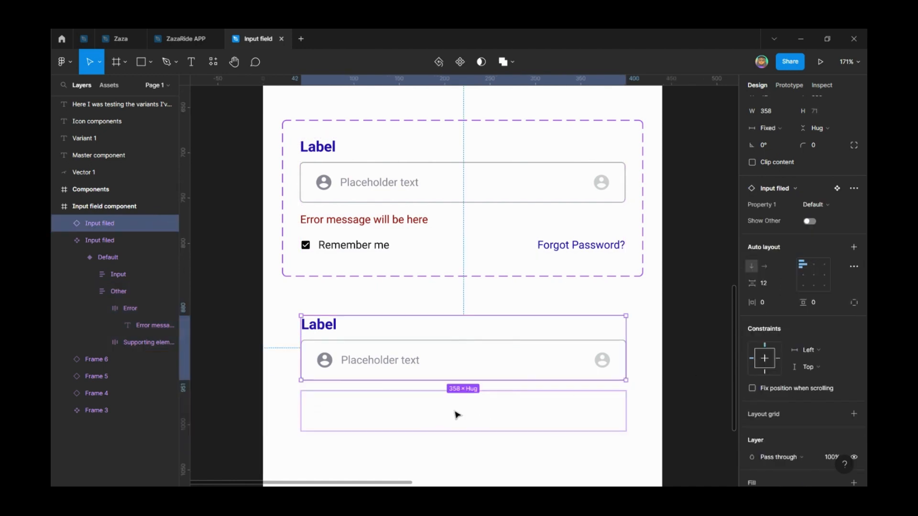
left_click(676, 387)
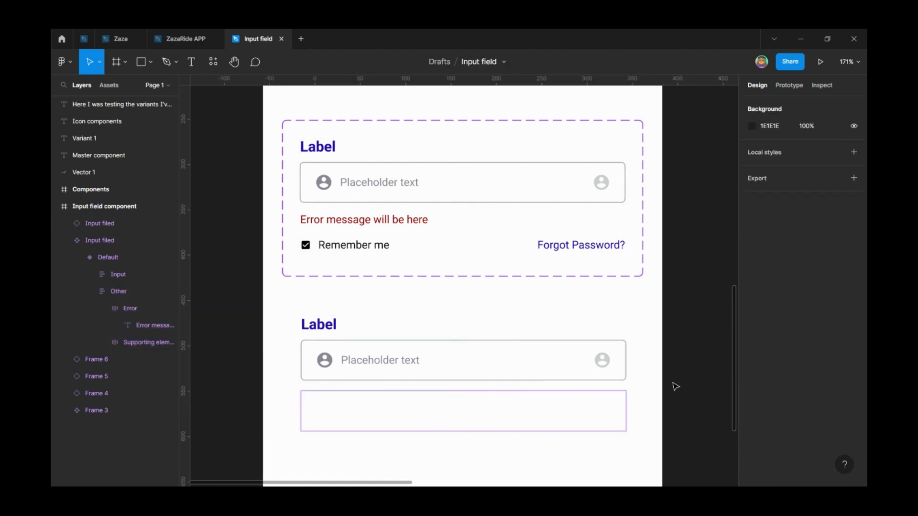
Wrap the Input filed instance in an auto layout frame and duplicate the instance inside it.
left_click(458, 375)
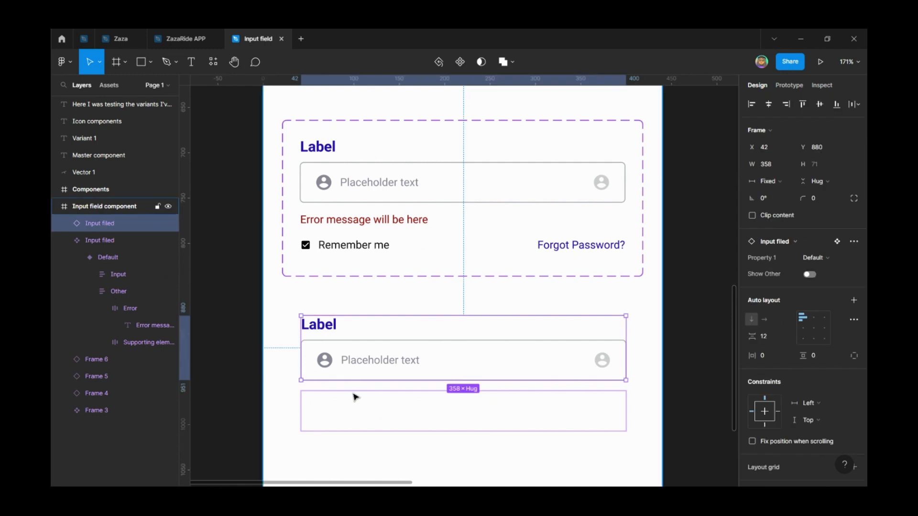
scroll(405, 404, "down", 2)
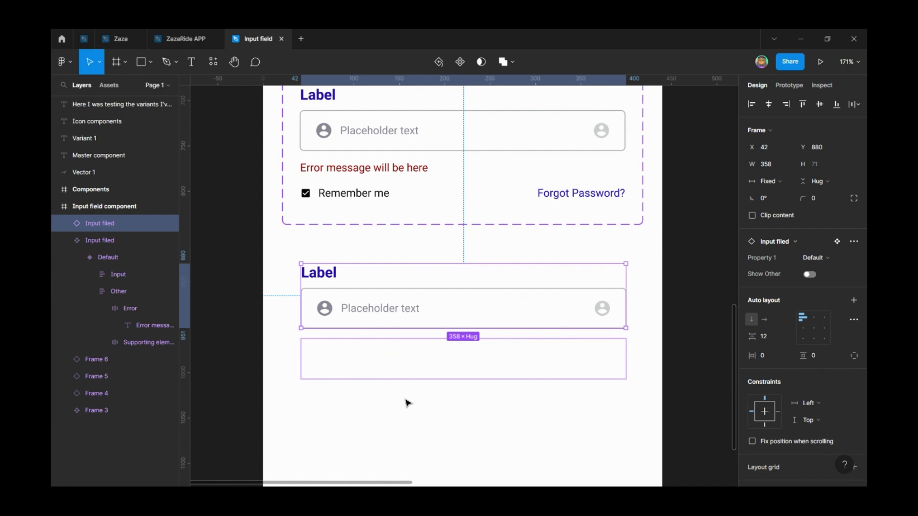
key("shift+a")
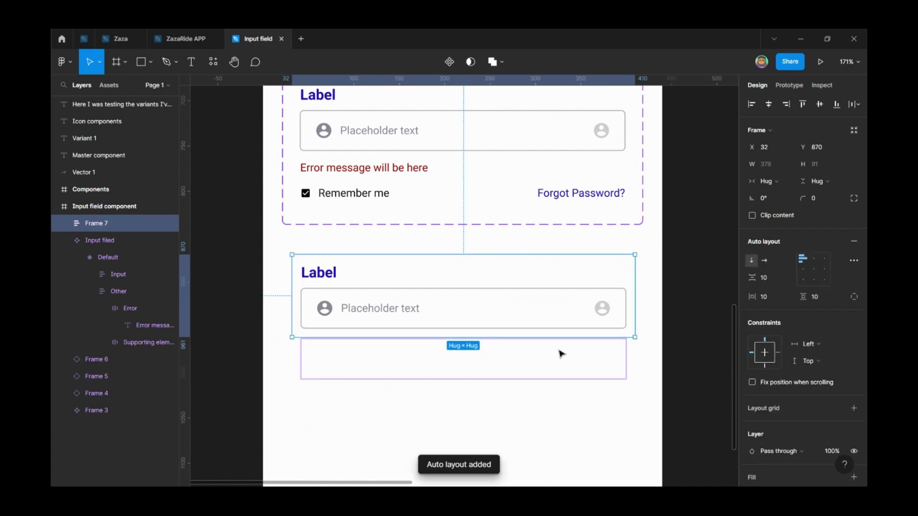
key("Return")
key("ctrl+d")
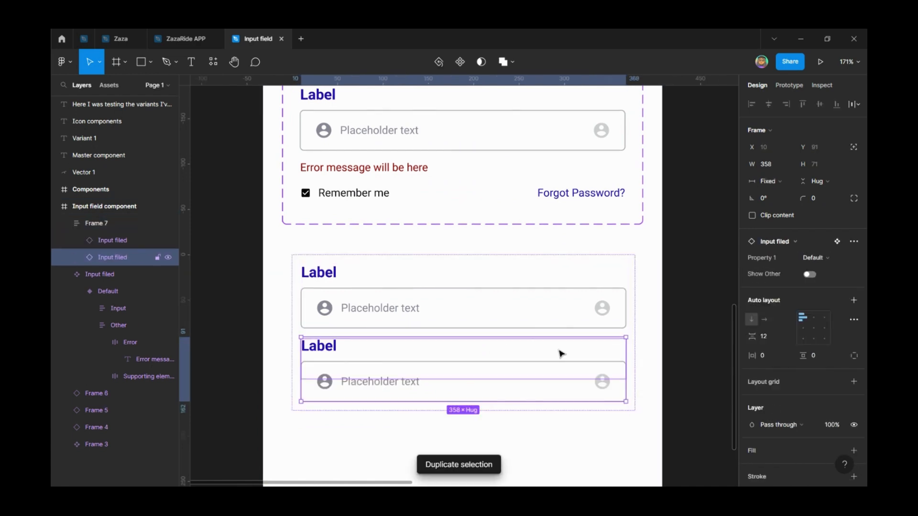
left_click(666, 341)
left_click(601, 330)
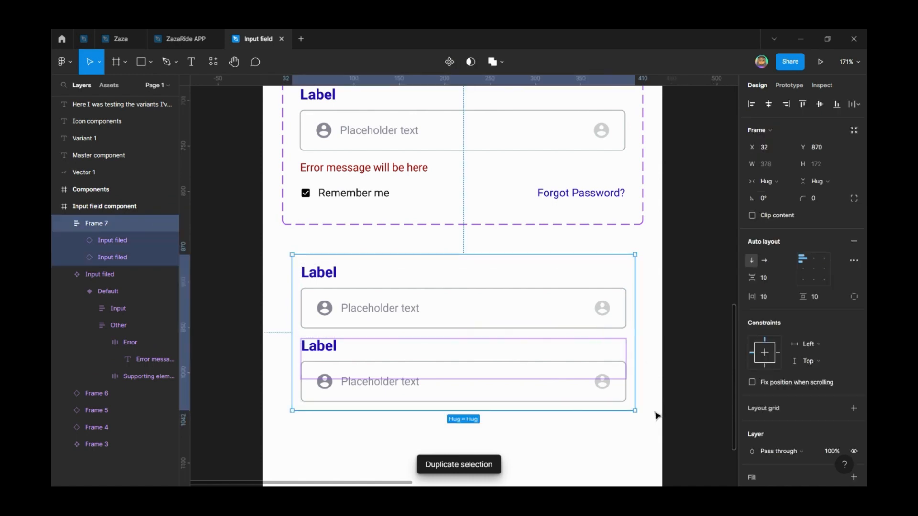
Test the Show Other, Supporting elements and Show Error Message toggles on the duplicated instance, leaving Supporting elements and Show Other off.
left_click(447, 161)
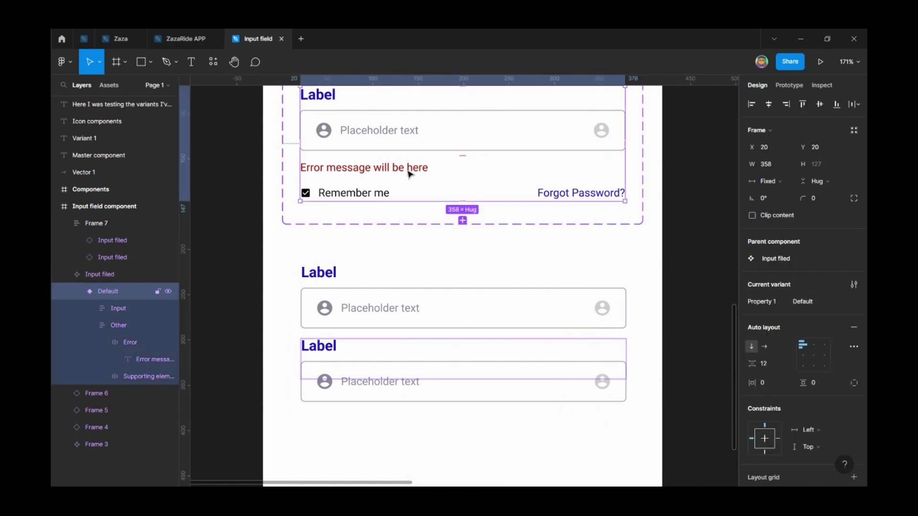
left_click(409, 358)
left_click(409, 359)
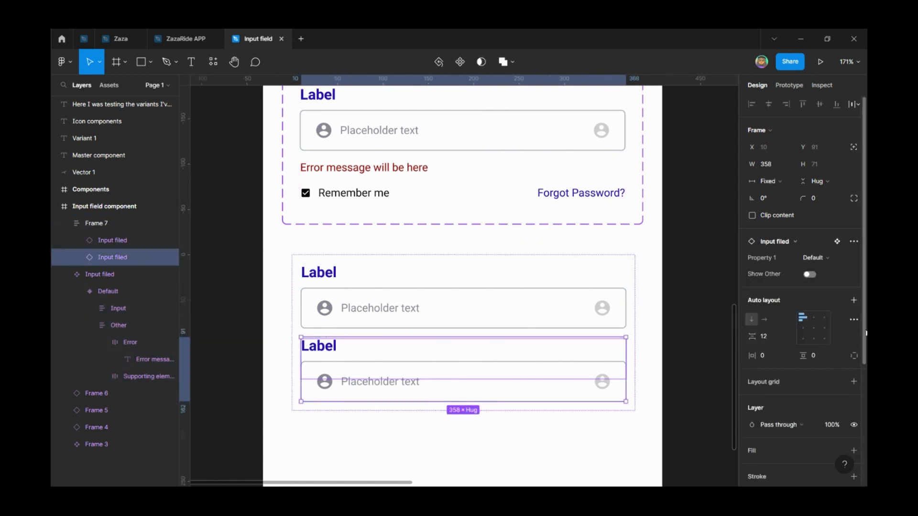
left_click(809, 274)
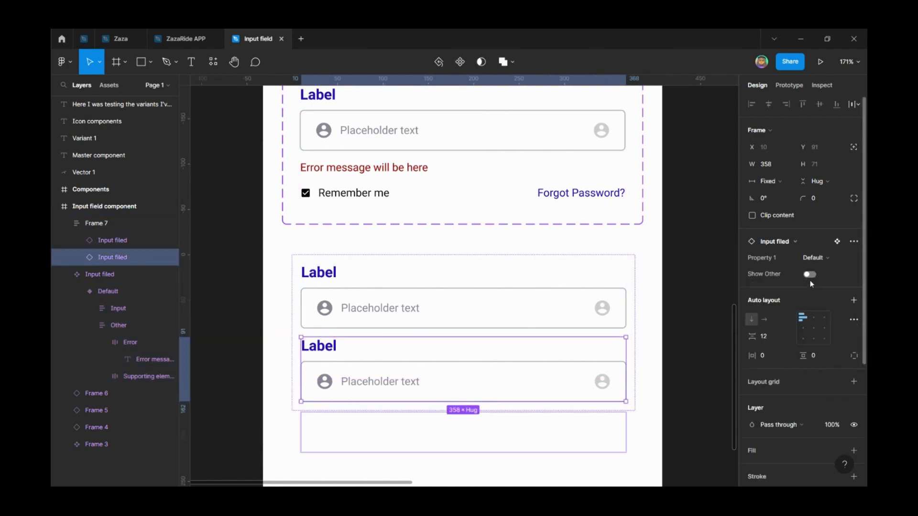
left_click(809, 292)
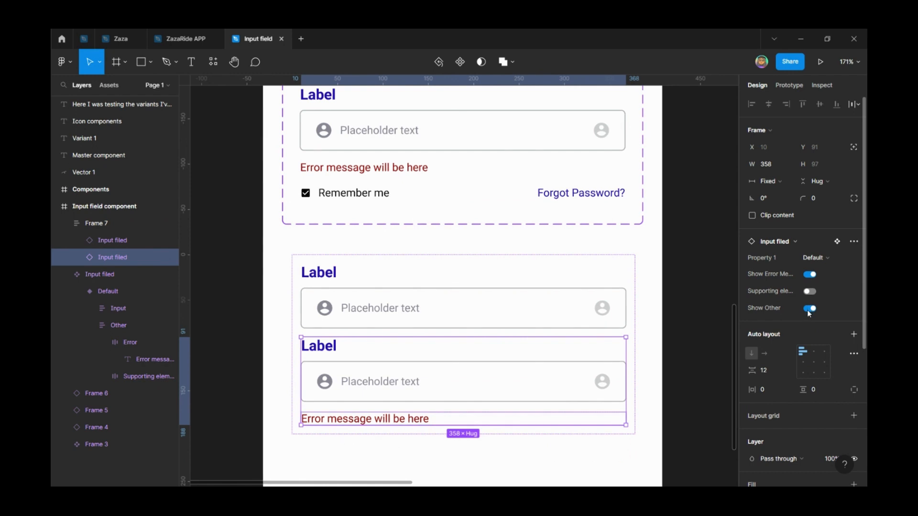
left_click(809, 308)
left_click(810, 275)
left_click(810, 275)
left_click(809, 309)
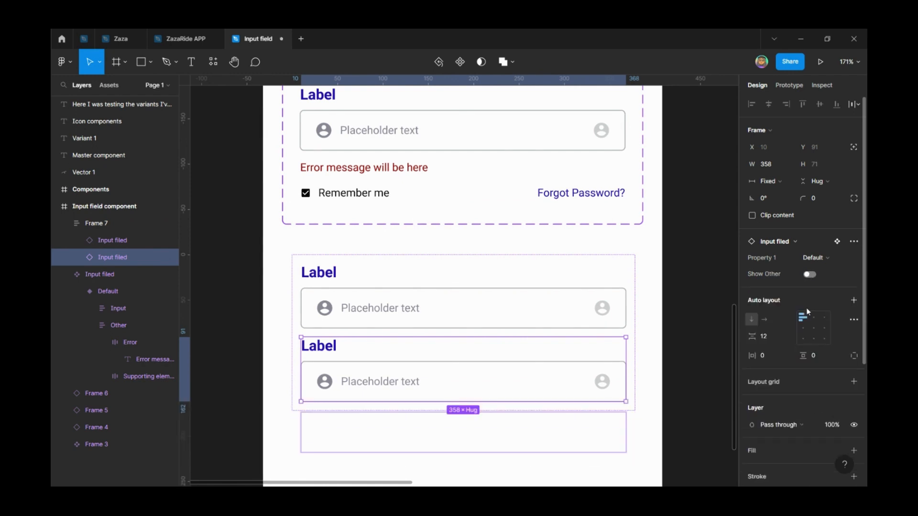
Set the Default variant's horizontal resizing to Hug contents.
left_click(364, 153)
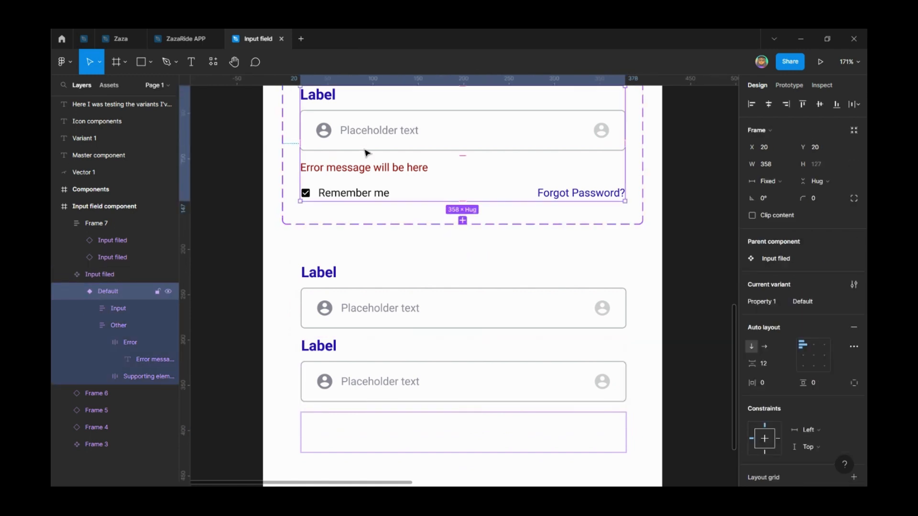
scroll(389, 185, "up", 2)
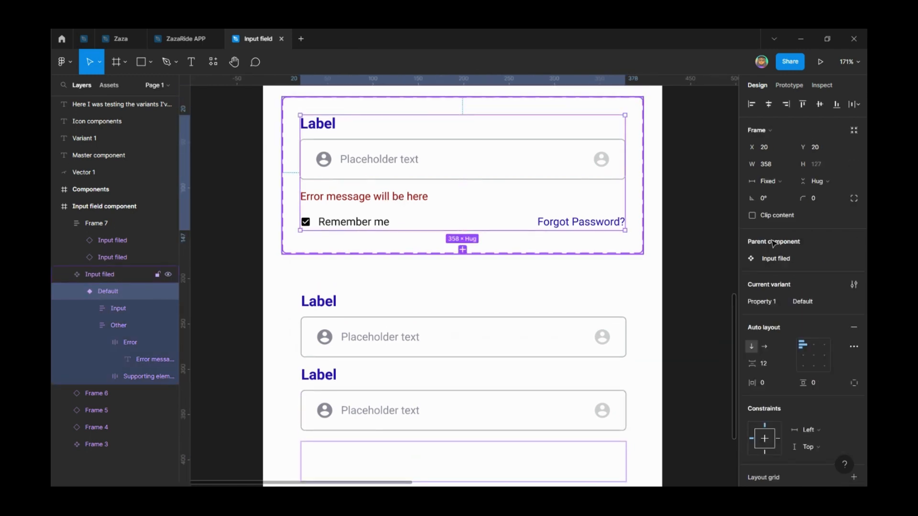
left_click(766, 181)
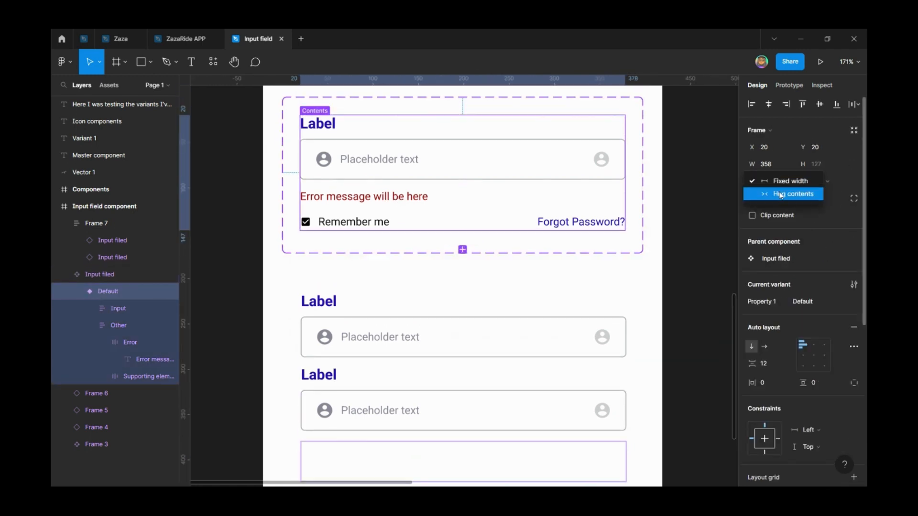
left_click(780, 196)
scroll(530, 287, "down", 2)
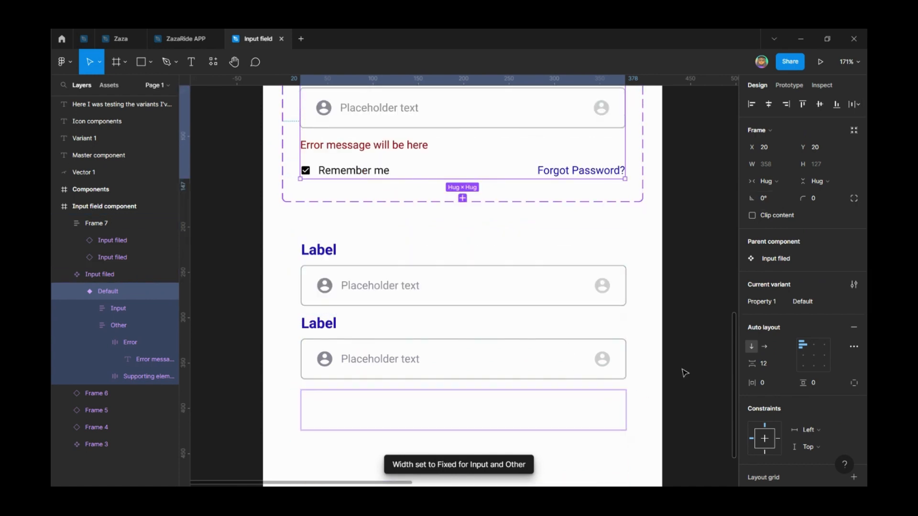
Set the horizontal resizing of the Other frame in the Default variant to Fill container.
left_click(538, 294)
left_click(537, 293)
left_click(542, 345)
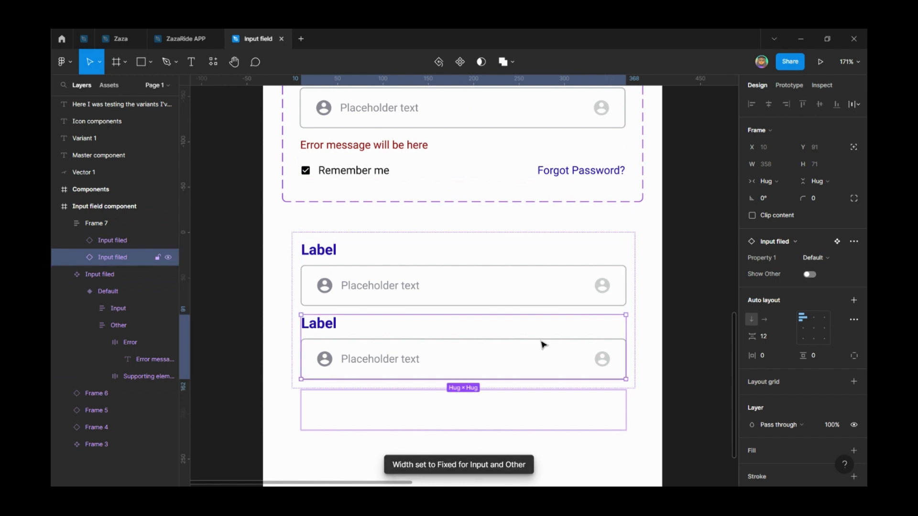
scroll(543, 344, "up", 2)
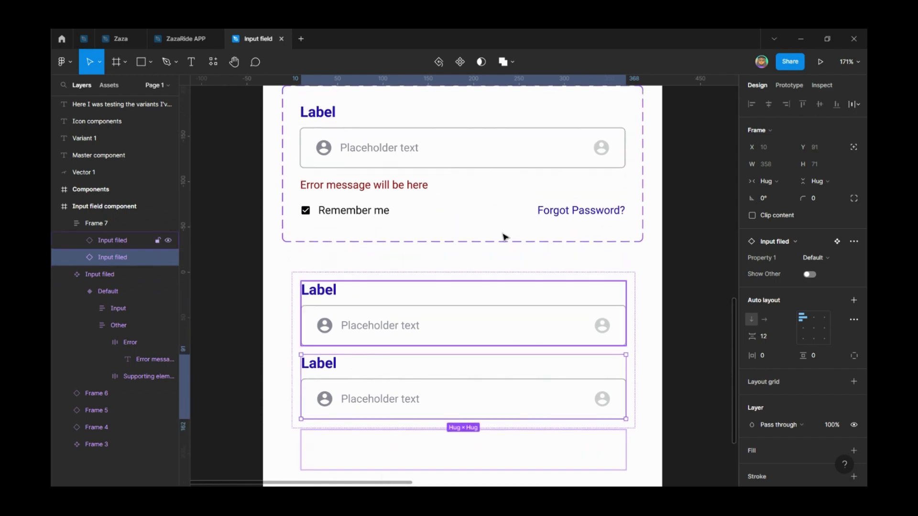
left_click(475, 142)
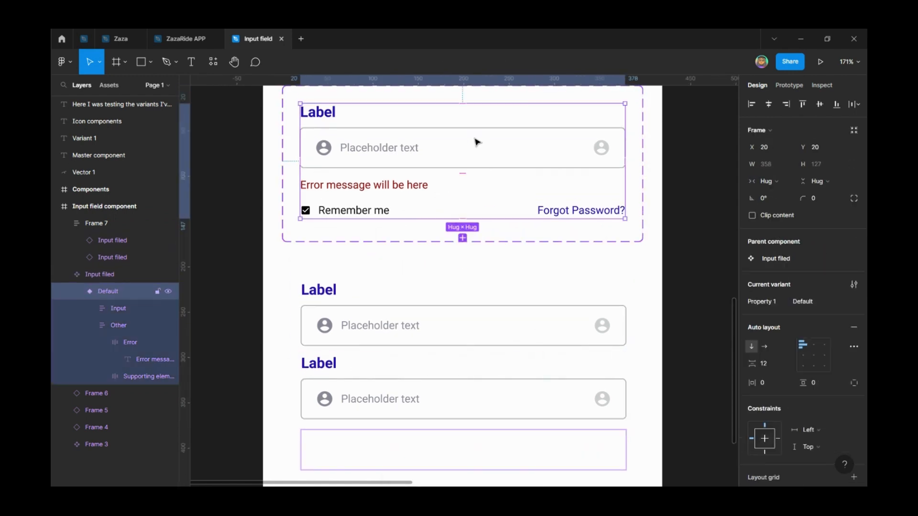
left_click(404, 188)
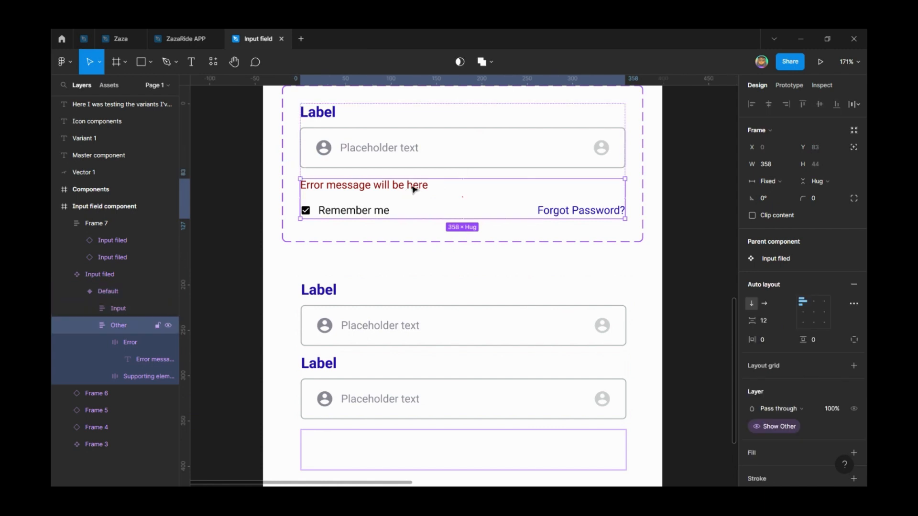
left_click(770, 182)
left_click(777, 200)
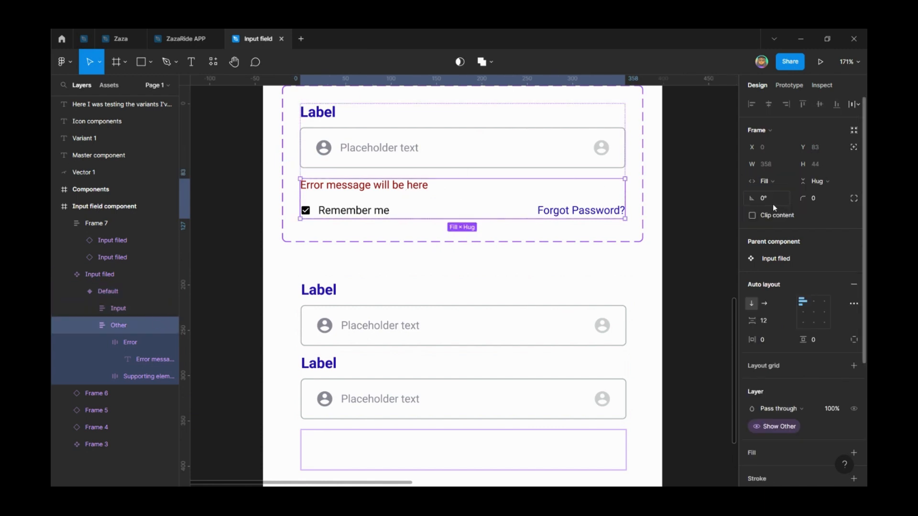
Set the Default variant's Input frame, holding the label and placeholder field, to fill its container horizontally.
scroll(576, 248, "down", 4)
scroll(576, 247, "up", 9)
left_click(509, 220)
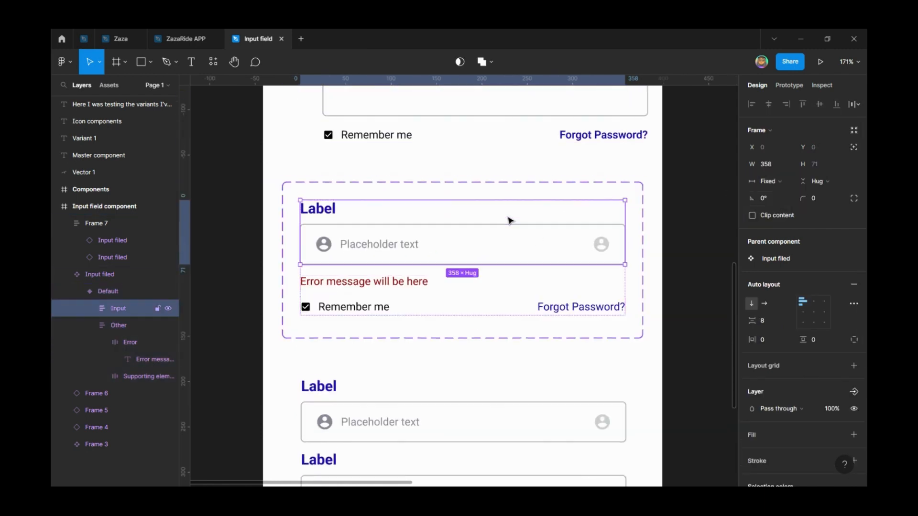
left_click(781, 182)
left_click(786, 206)
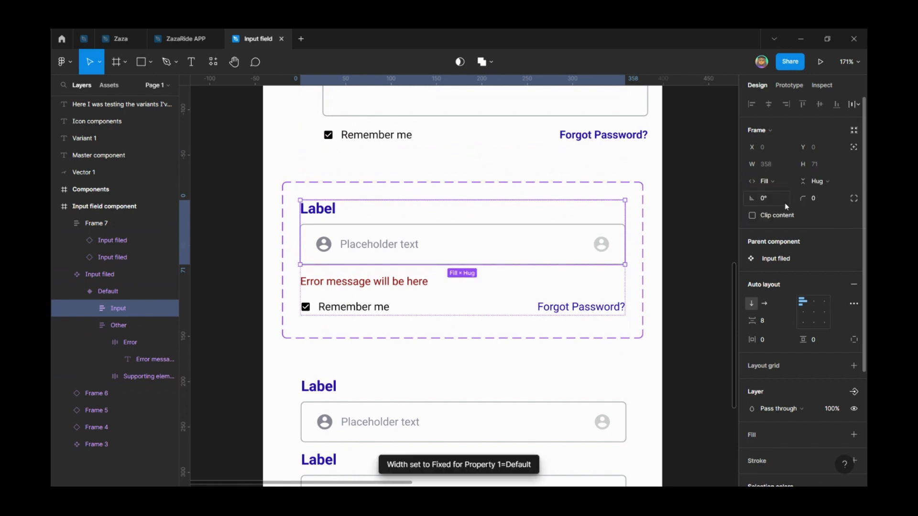
Delete the auto layout frame containing the two test instances below the component set.
scroll(652, 263, "down", 4)
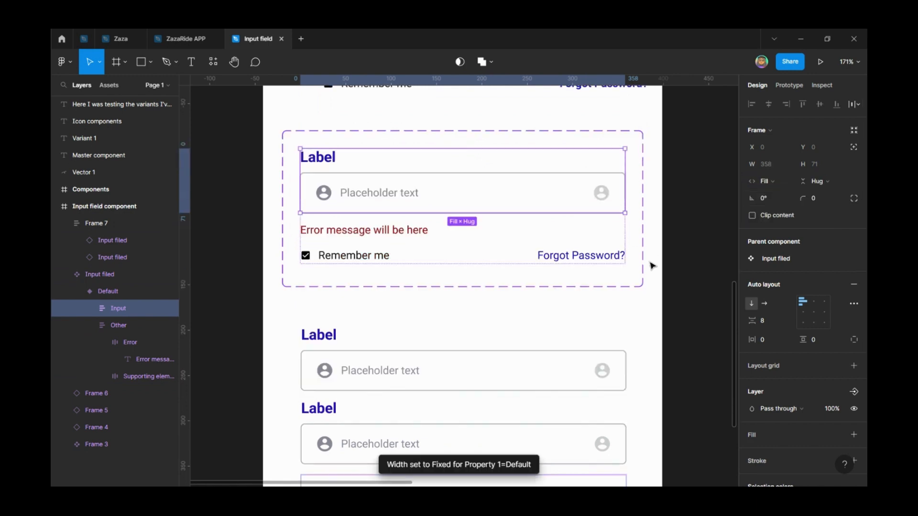
left_click(683, 292)
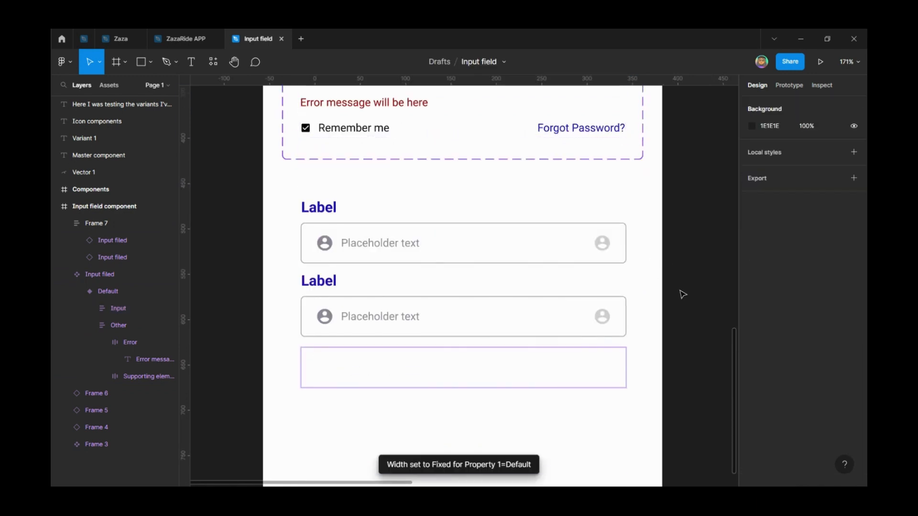
left_click(511, 338)
key("Delete")
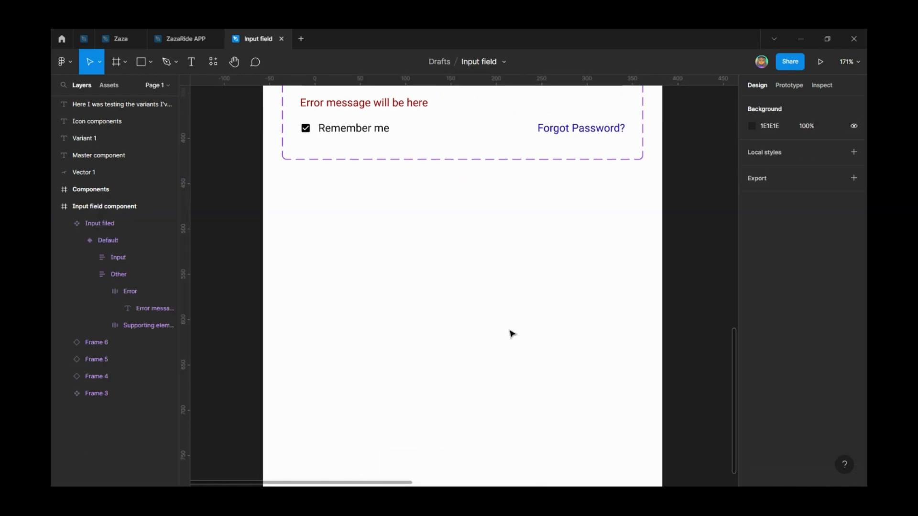
Place a new Input filed instance below the component set at about X 37, Y 871 and turn off its Show Other property.
scroll(512, 337, "up", 2)
triple_click(442, 221)
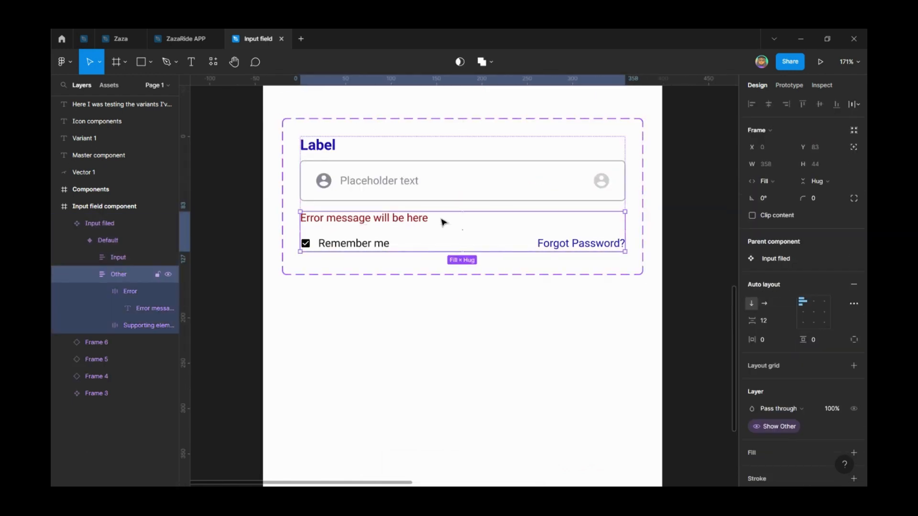
key("shift+Return")
left_click_drag(460, 180, 457, 349)
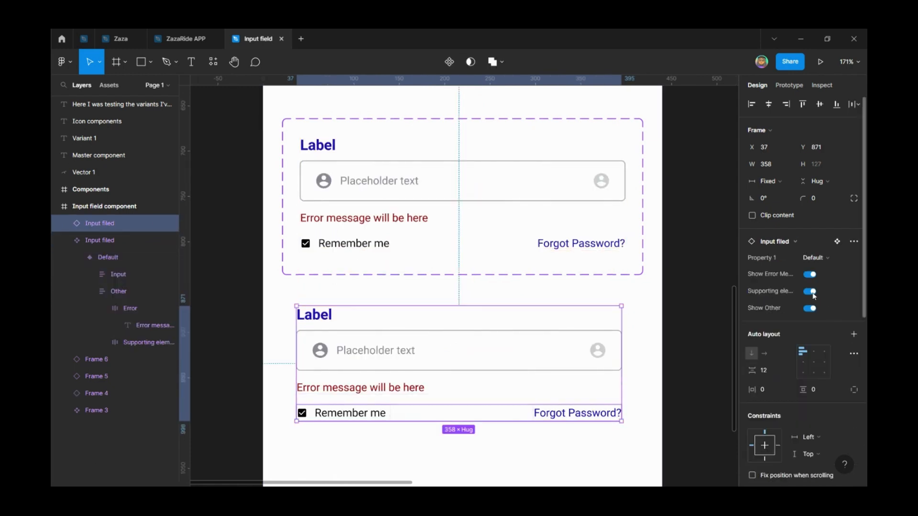
left_click(809, 308)
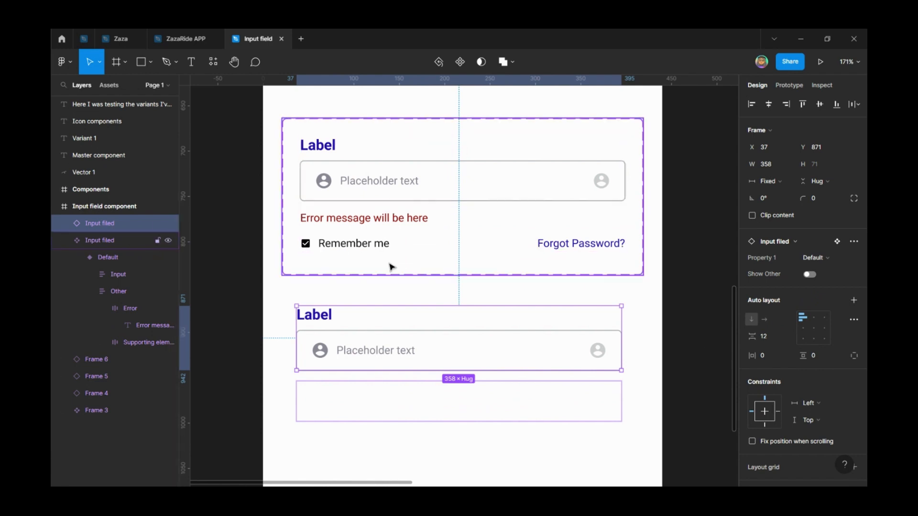
Select the Other frame in the Default variant, collapse its nested layers, and clear the selection.
left_click(382, 222)
double_click(382, 223)
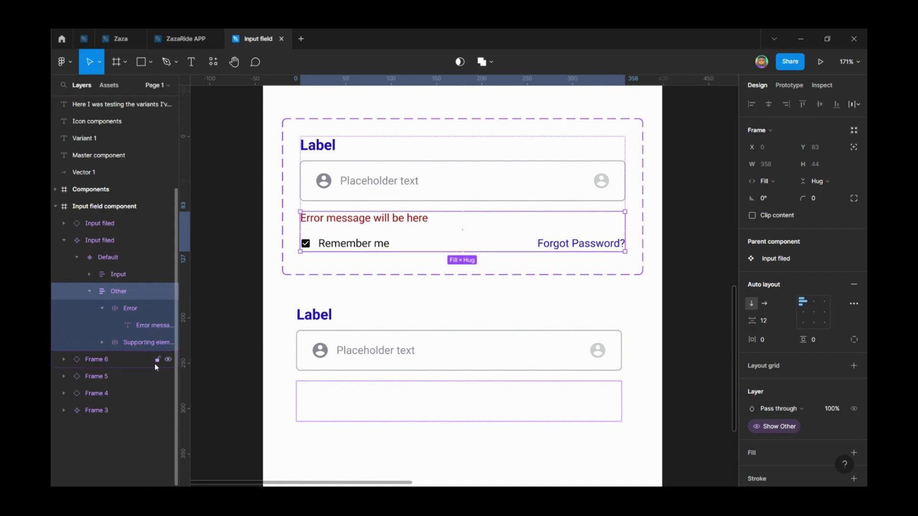
left_click(102, 308)
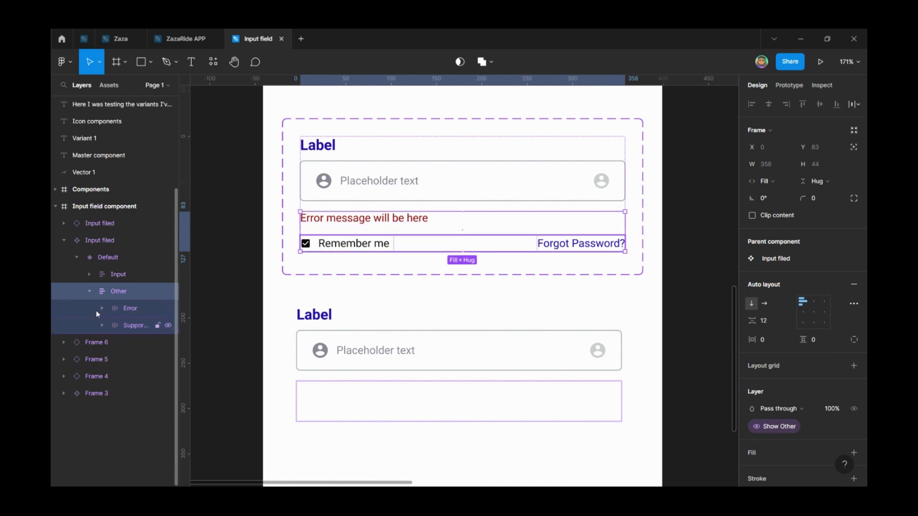
left_click(89, 292)
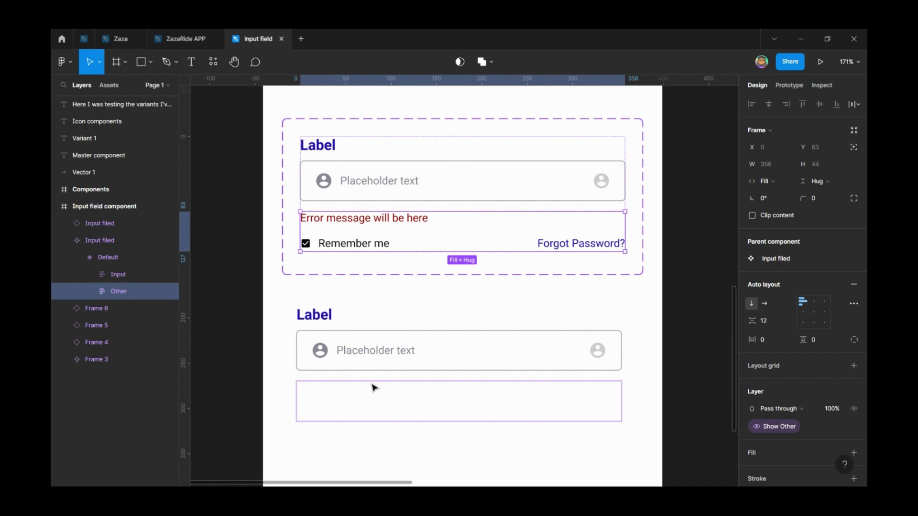
key("Escape")
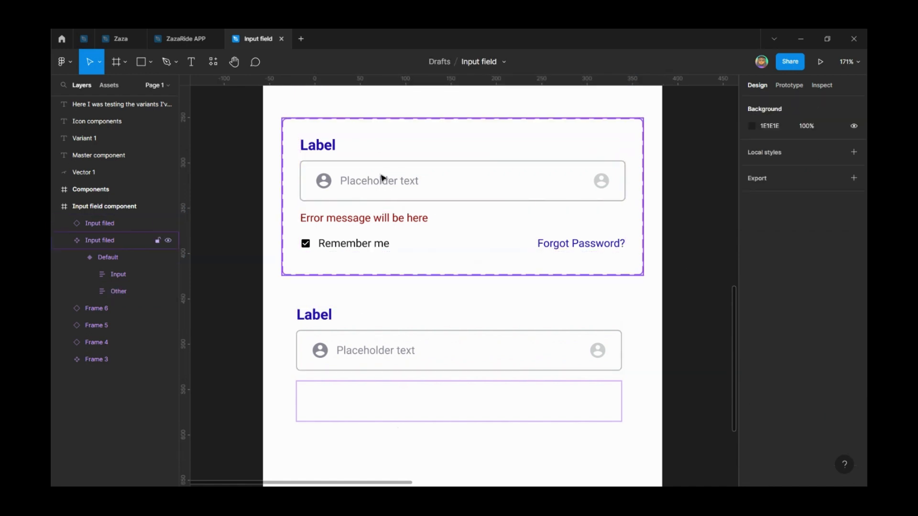
Create a Show Label visibility property set to True and a Label text property for the Default variant's label text.
left_click(326, 149, "ctrl")
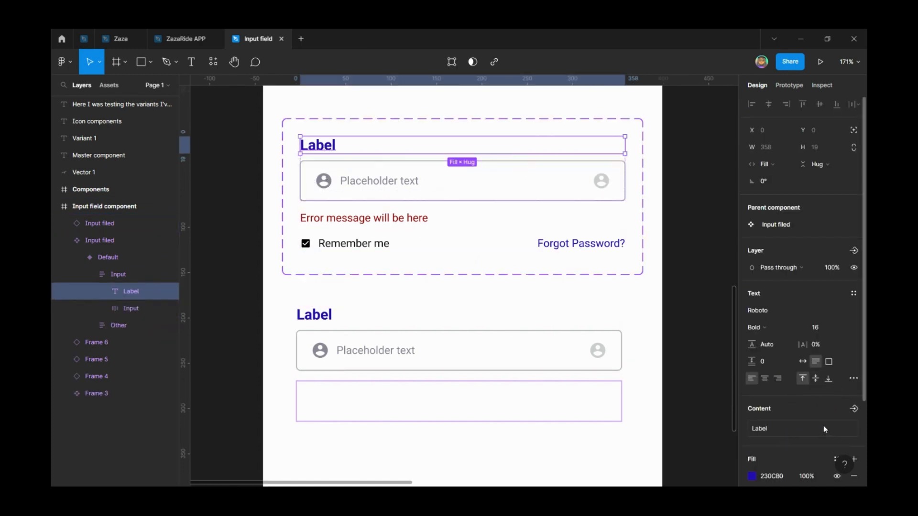
left_click(858, 252)
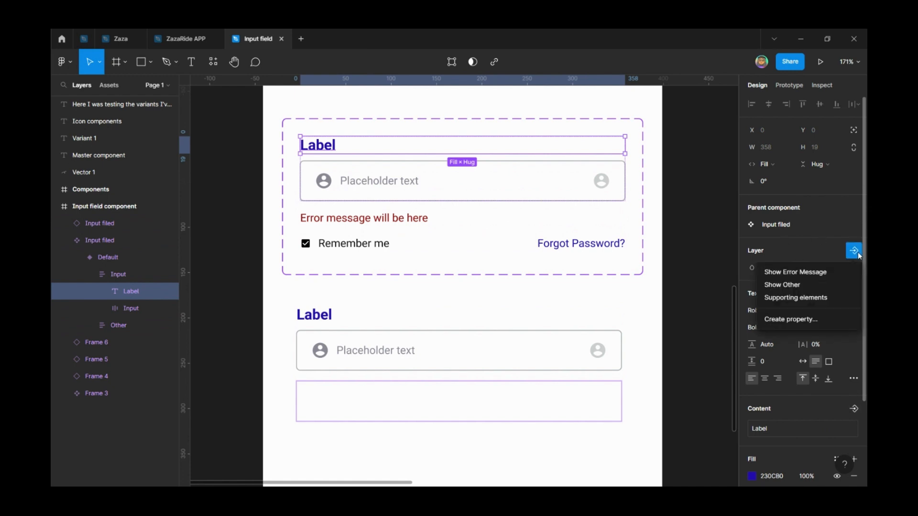
left_click(794, 320)
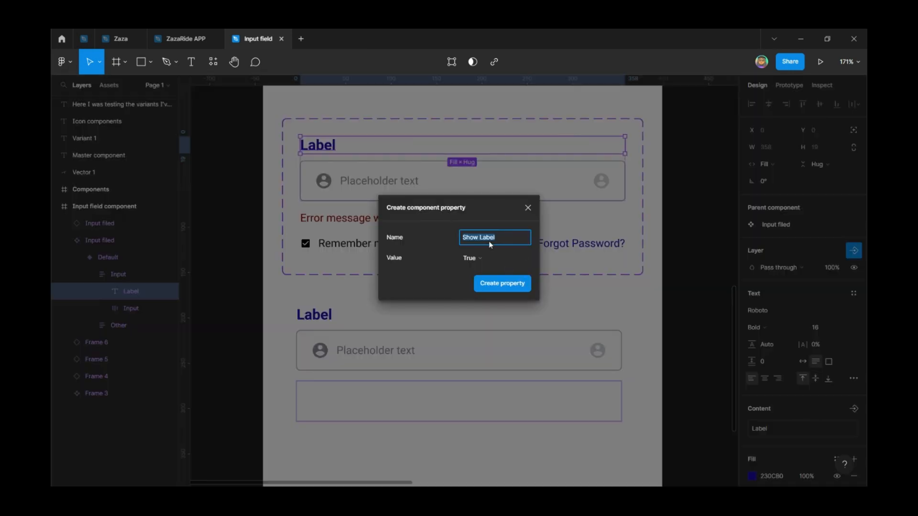
left_click(492, 287)
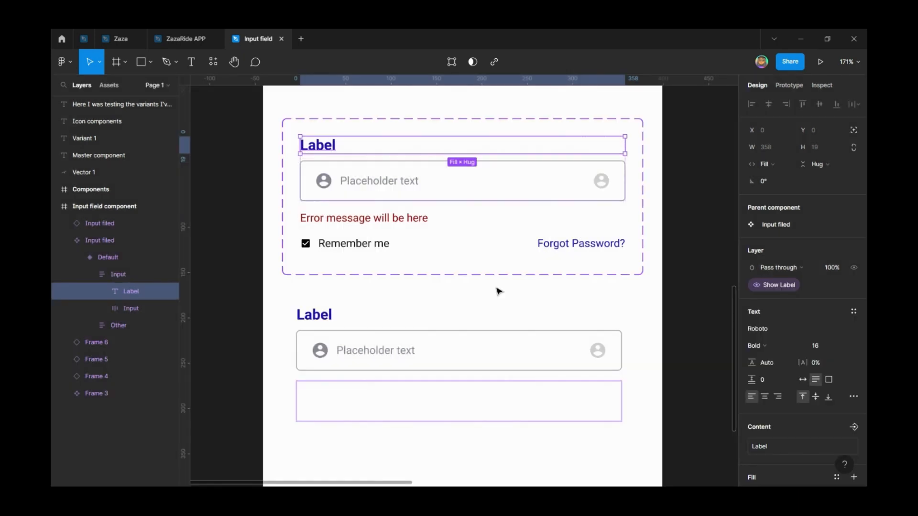
left_click(854, 426)
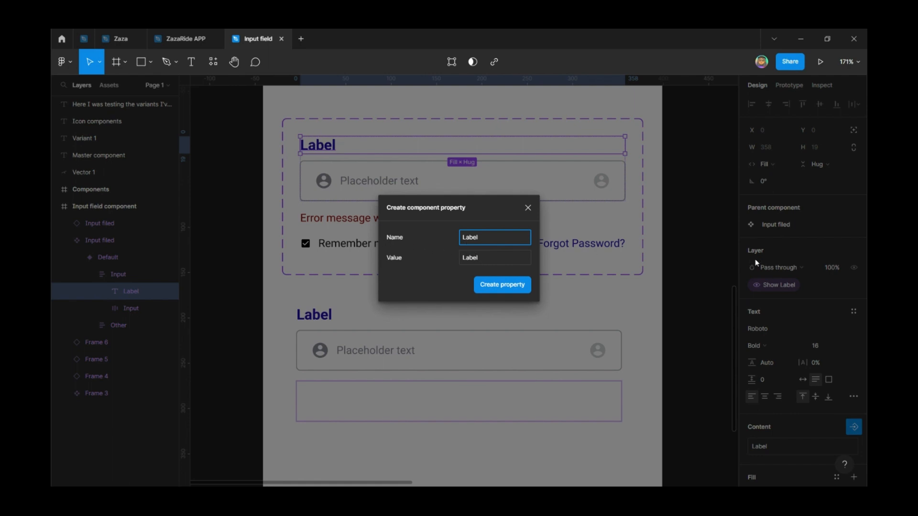
left_click(517, 285)
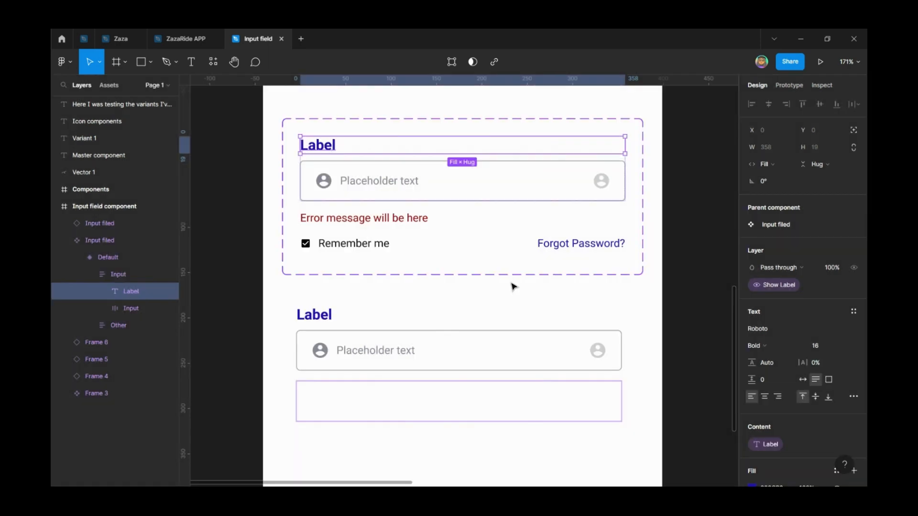
Set the Label property of the Input filed instance below the component set to Password.
left_click(408, 349)
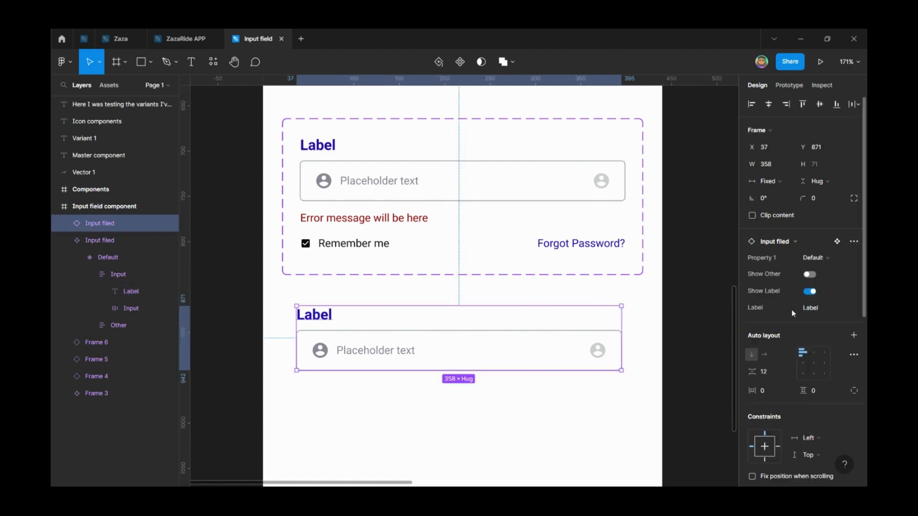
left_click(824, 309)
type("Password")
key("Return")
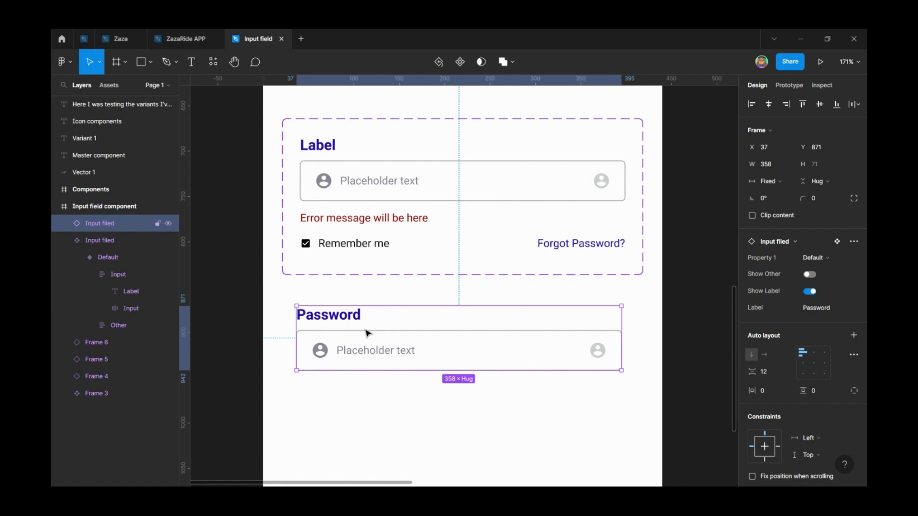
Test the Show Label toggle on the instance, leave it on, and deselect the instance.
left_click(810, 292)
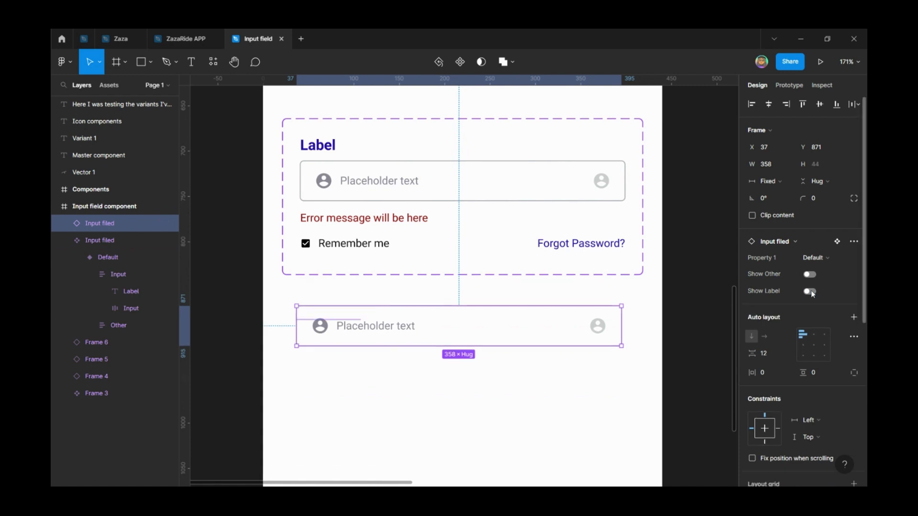
left_click(810, 291)
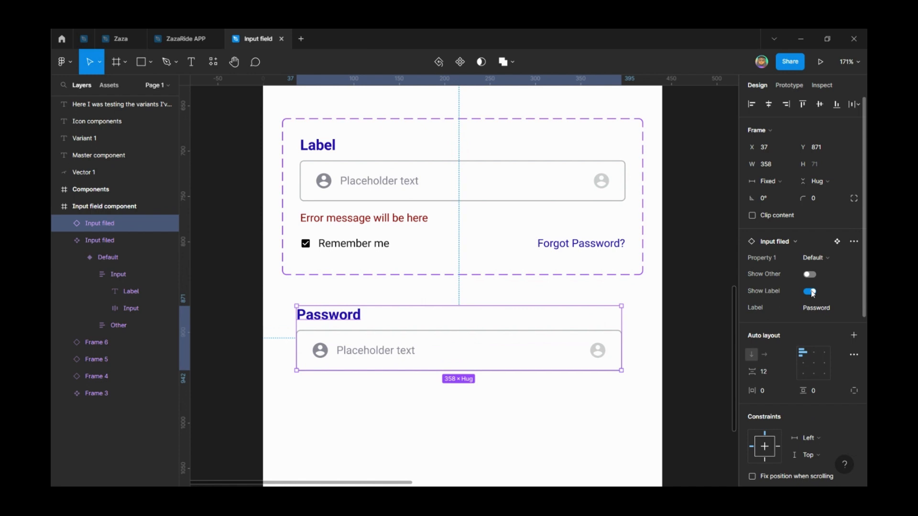
left_click(810, 291)
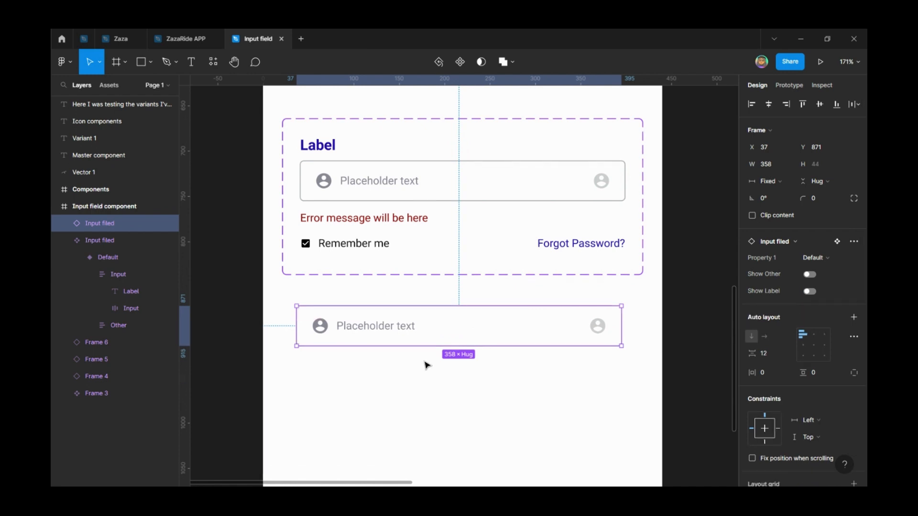
left_click(810, 292)
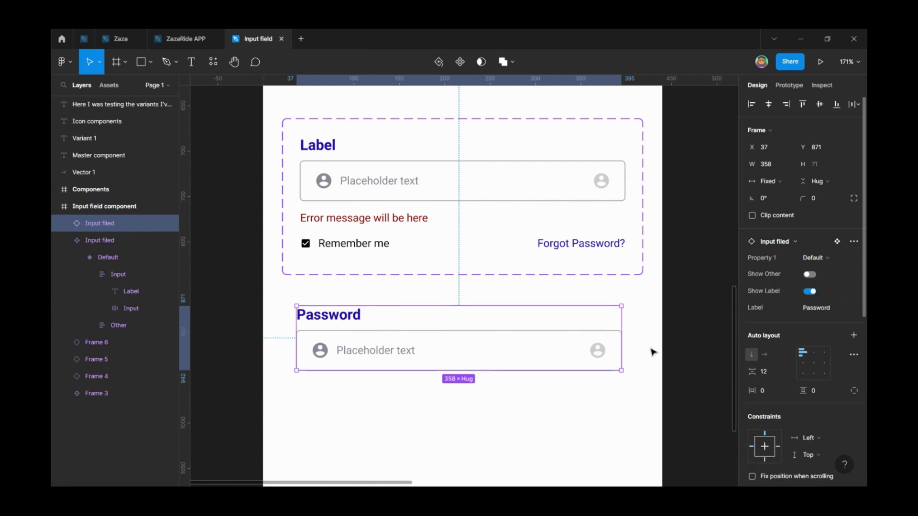
left_click(703, 282)
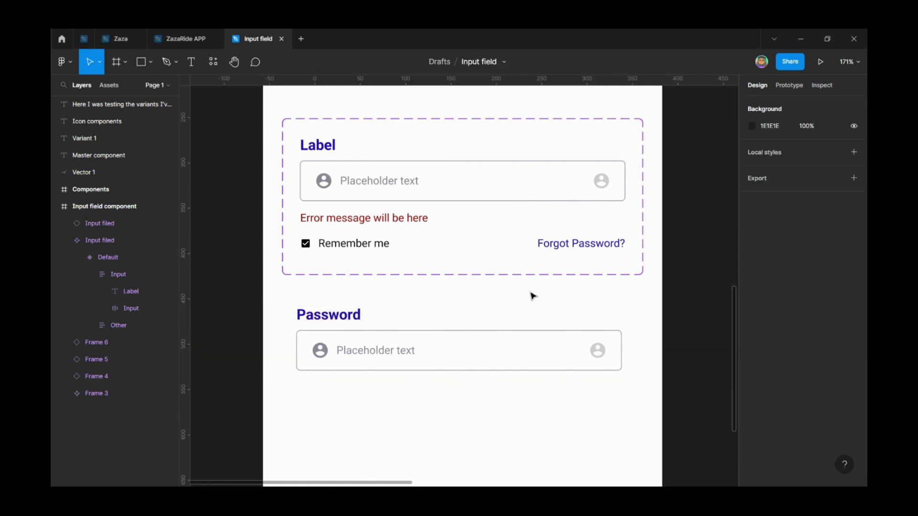
Create a text property named Remember Me with the value Remember me for the checkbox text, and select the instance below.
left_click(375, 245, "ctrl")
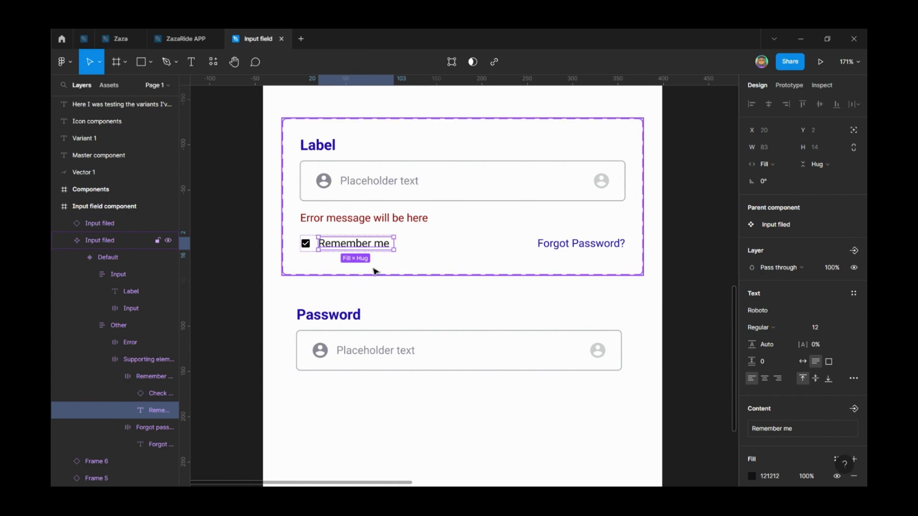
left_click(854, 410)
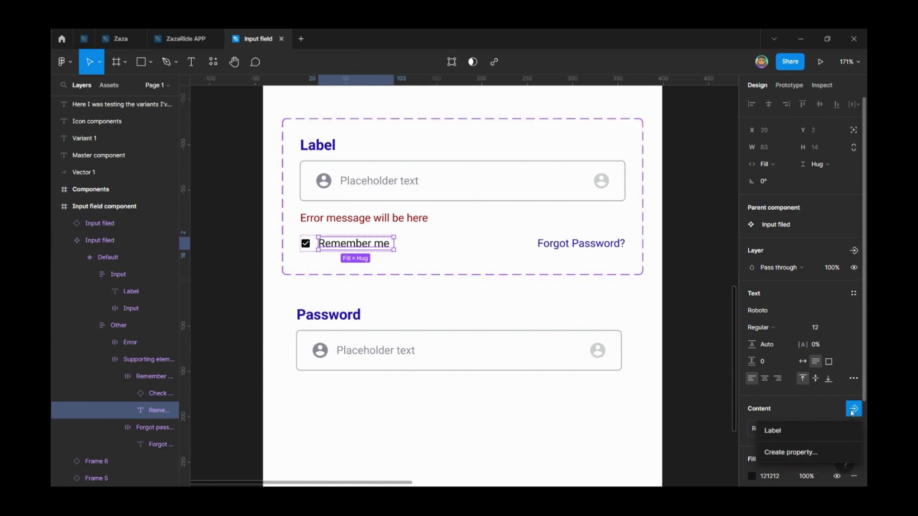
left_click(786, 452)
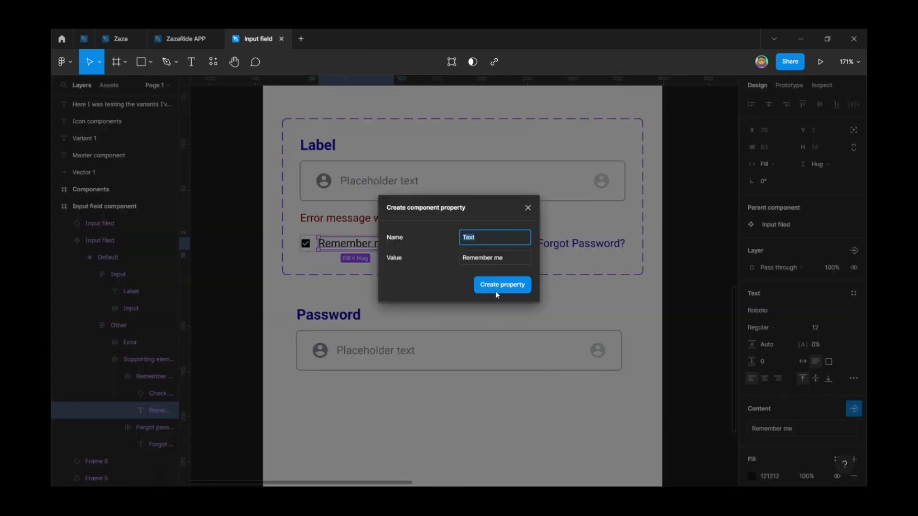
type("Remember Me")
left_click(512, 287)
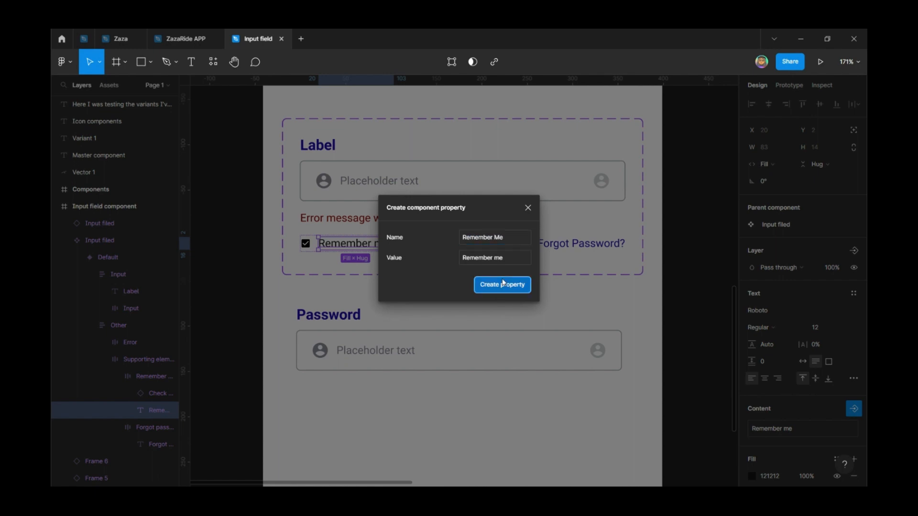
left_click(419, 360)
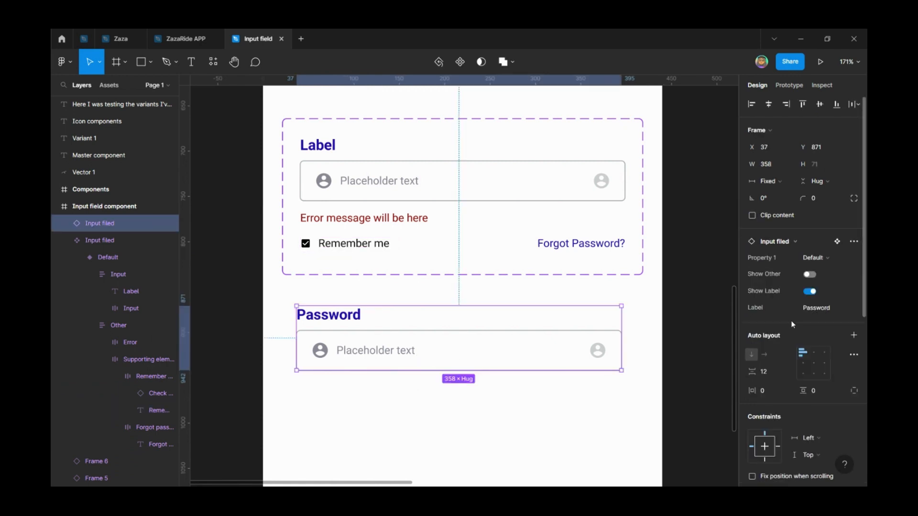
Turn on Show Other for the instance below the component set and set its Remember Me text to Spot on!
left_click(810, 276)
left_click(829, 363)
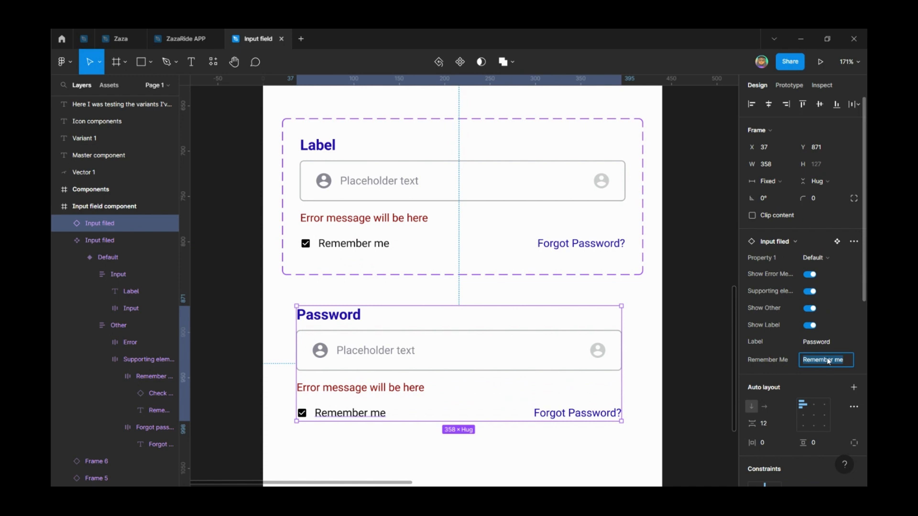
type("Spot on!")
key("Return")
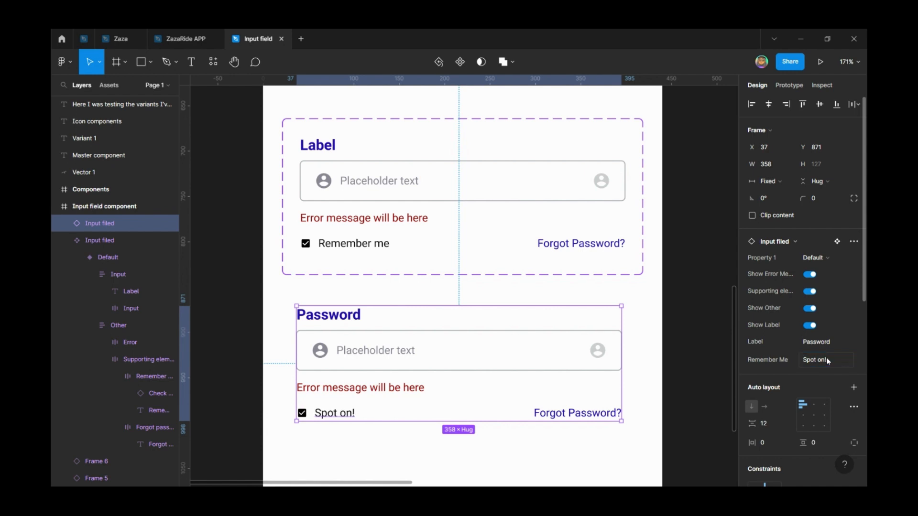
scroll(377, 436, "down", 1)
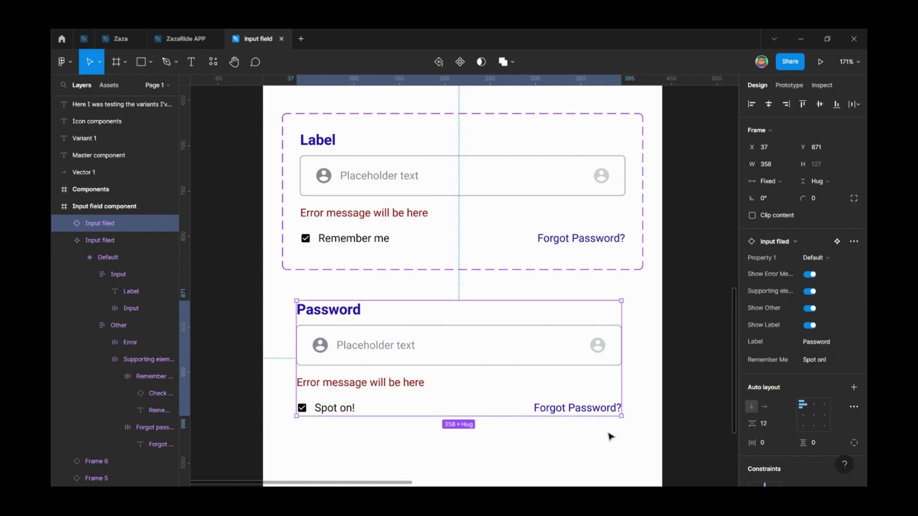
Create a text property named Forgot Password? with the value Forgot Password? for the link text in the Default variant.
left_click(595, 408, "ctrl")
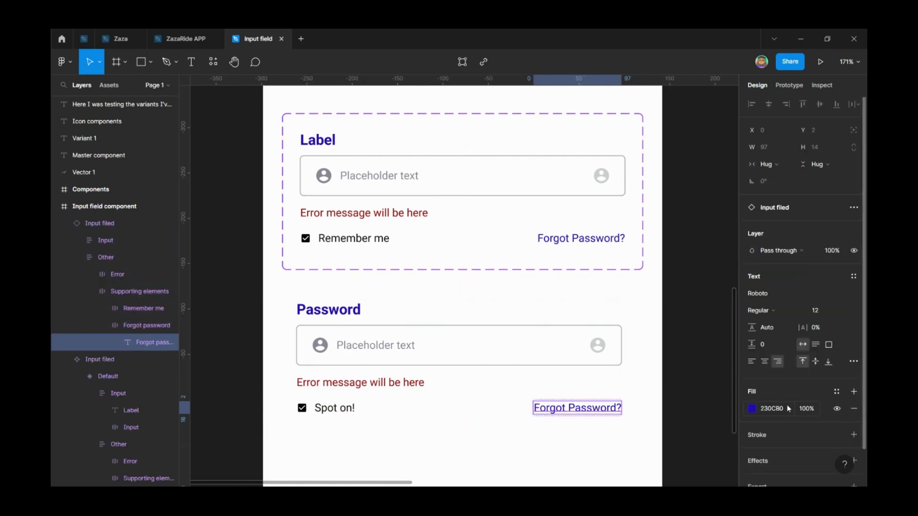
scroll(789, 409, "down", 1)
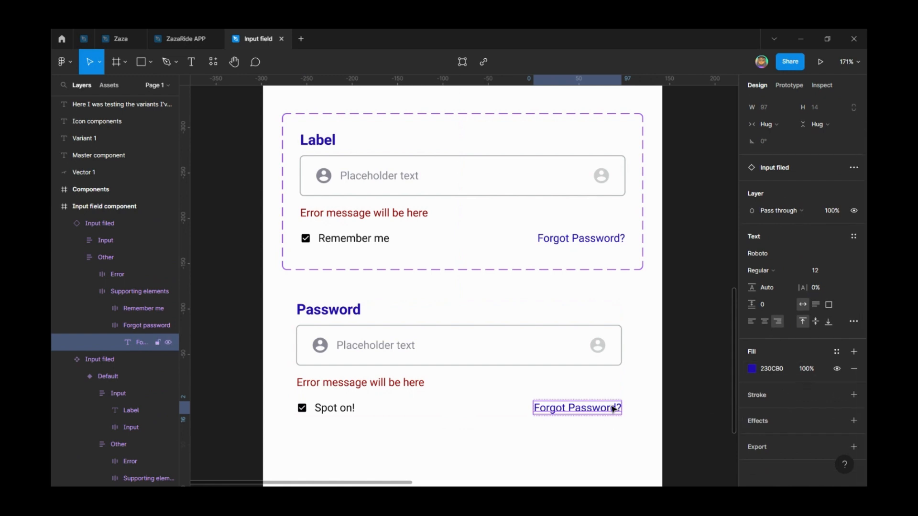
left_click(574, 237, "ctrl")
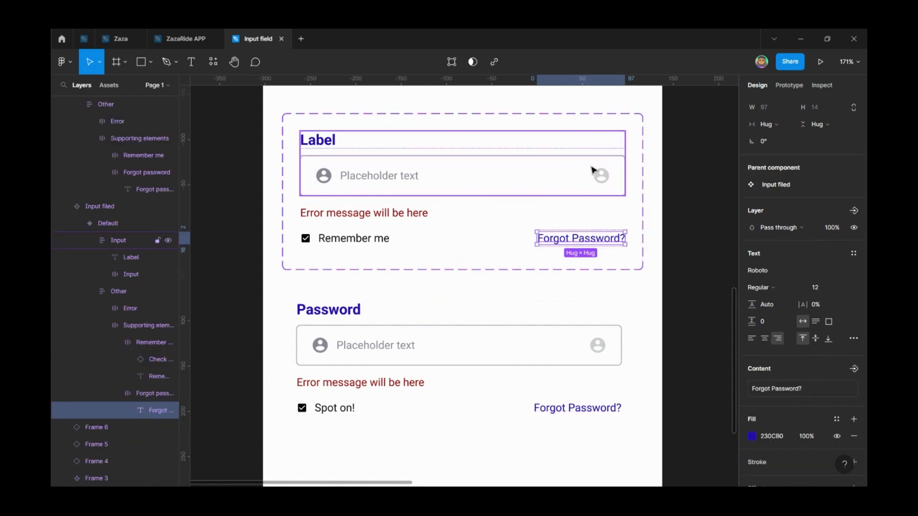
scroll(854, 376, "down", 2)
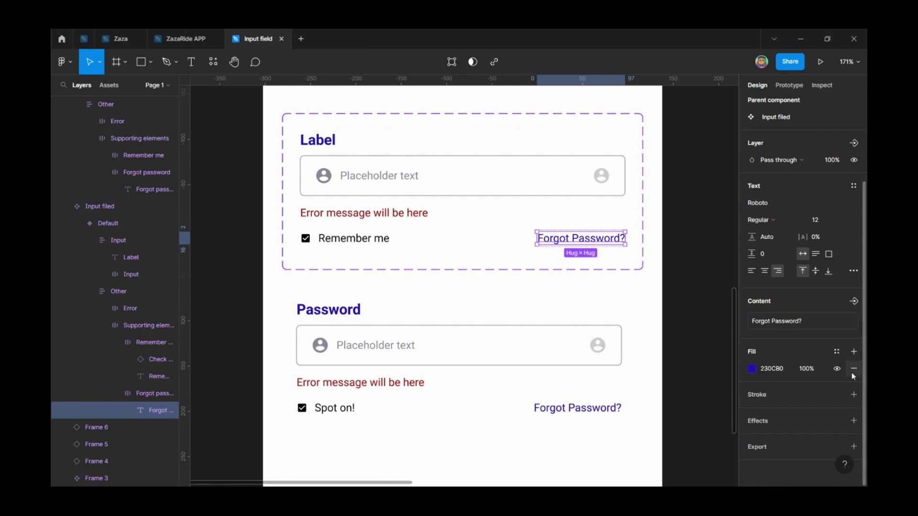
key("ctrl+z")
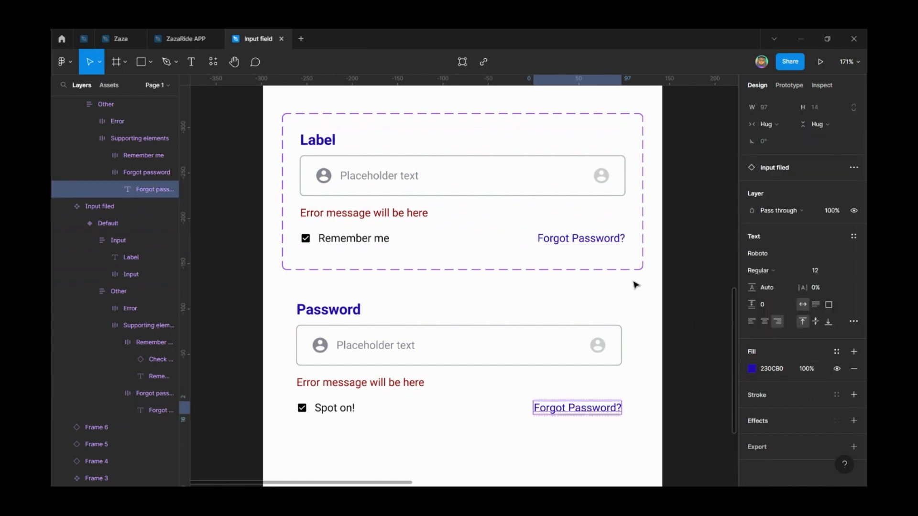
left_click(580, 238, "ctrl")
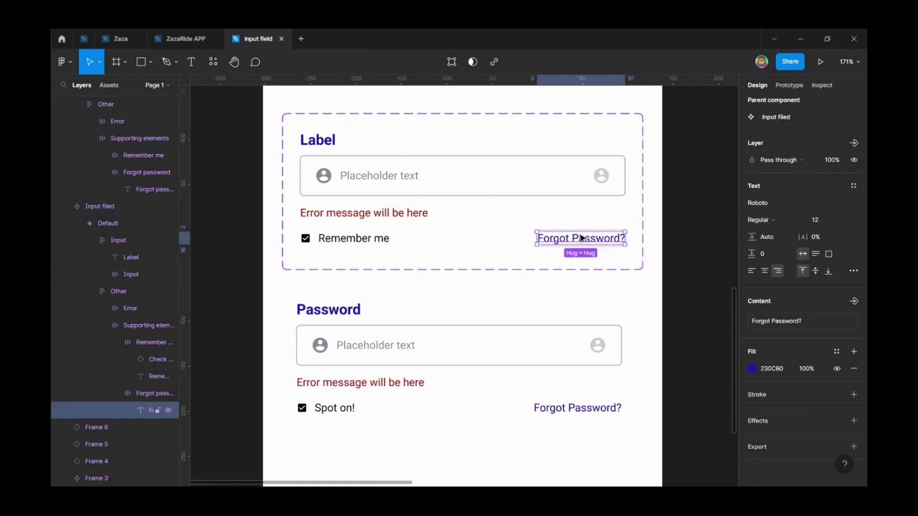
left_click(853, 302)
left_click(789, 359)
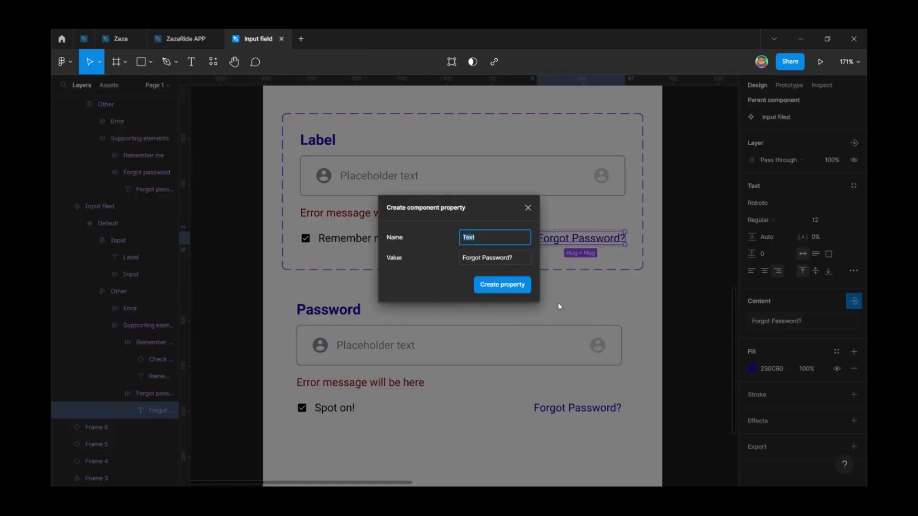
type("Forgot Password?")
left_click(490, 286)
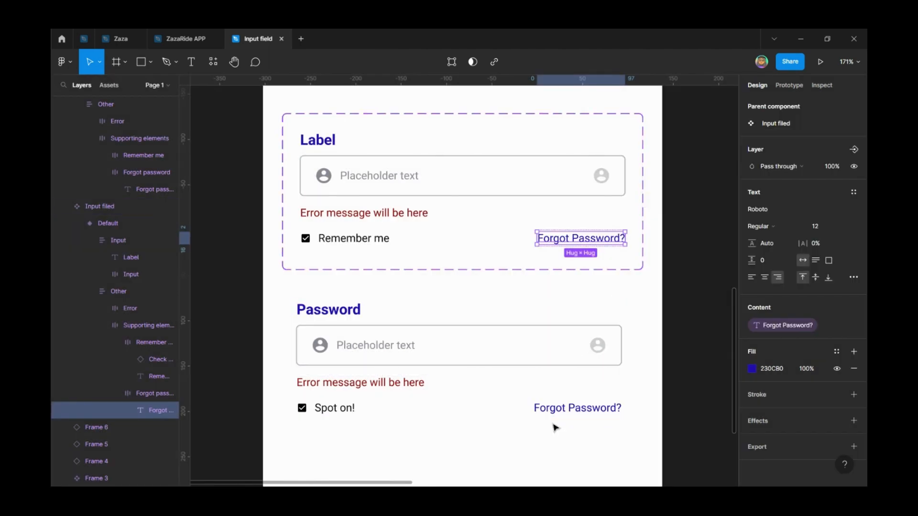
Check the Forgot Password? text property on the instance below the component set, leave its value as is, and deselect.
left_click(572, 404)
left_click(835, 251)
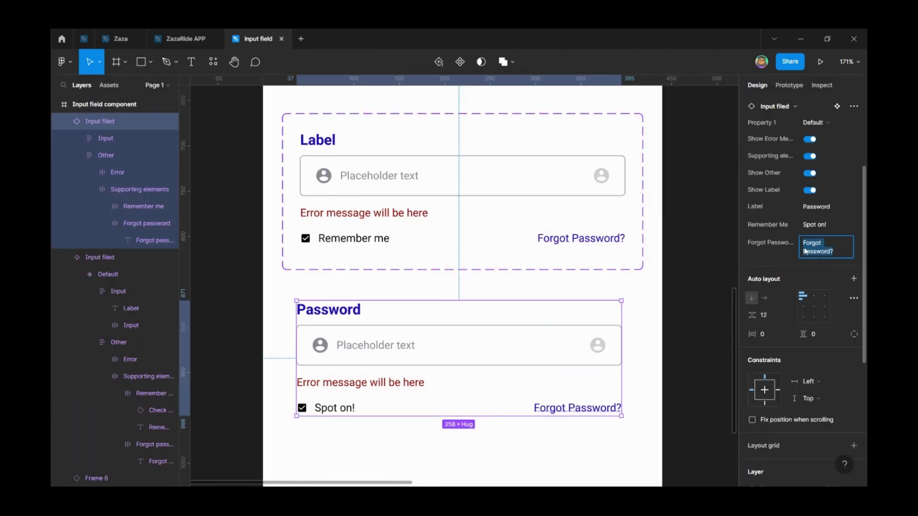
left_click(684, 293)
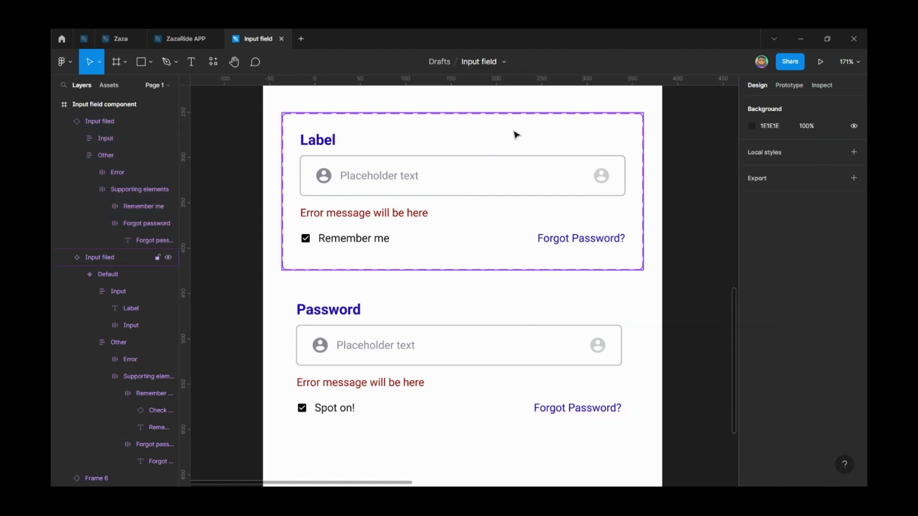
Review the Input filed component set's properties and the property types available for a new one.
scroll(522, 145, "up", 1)
scroll(579, 191, "up", 1)
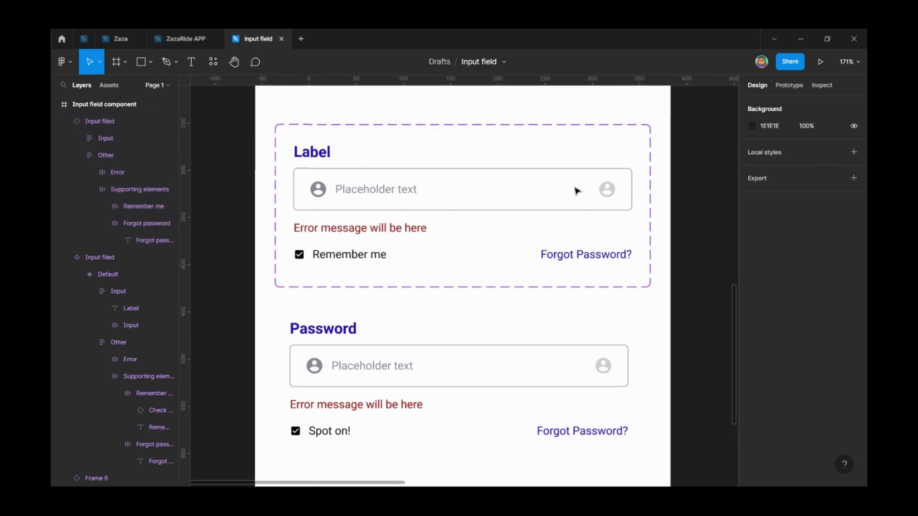
left_click(471, 181)
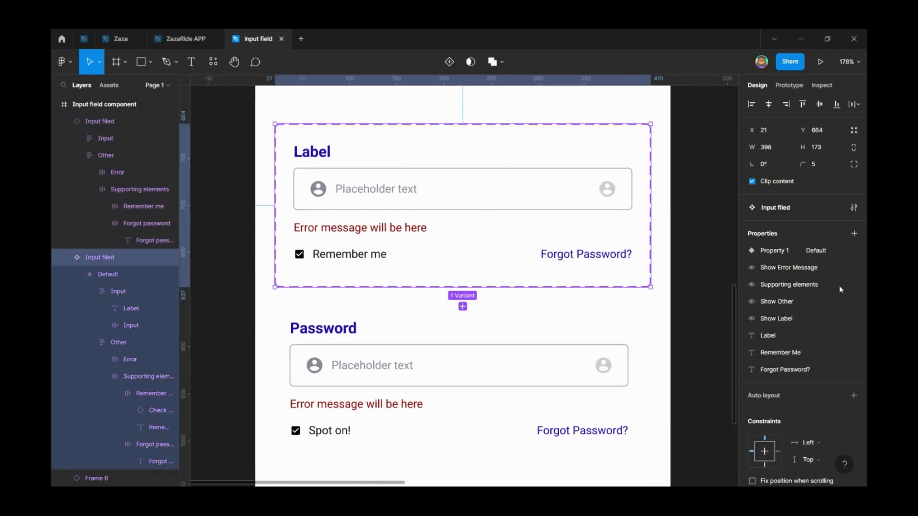
left_click(854, 234)
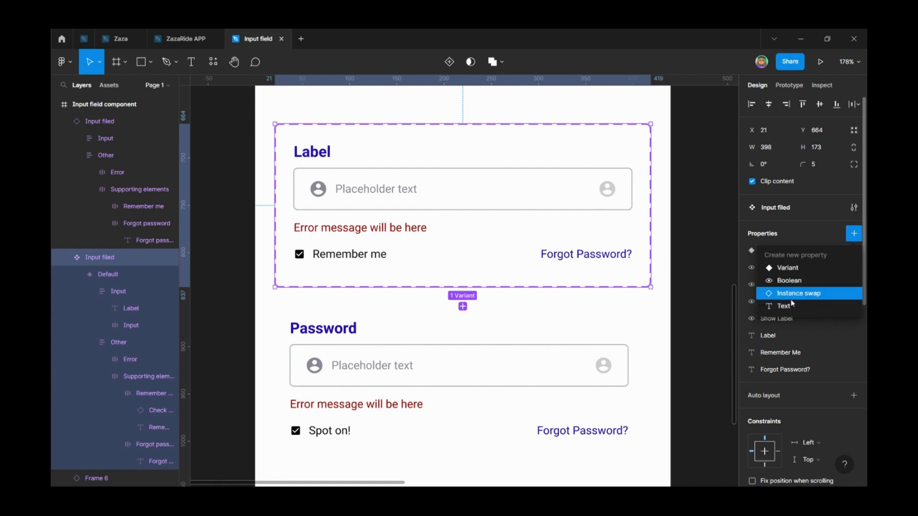
left_click(693, 206)
left_click(512, 197)
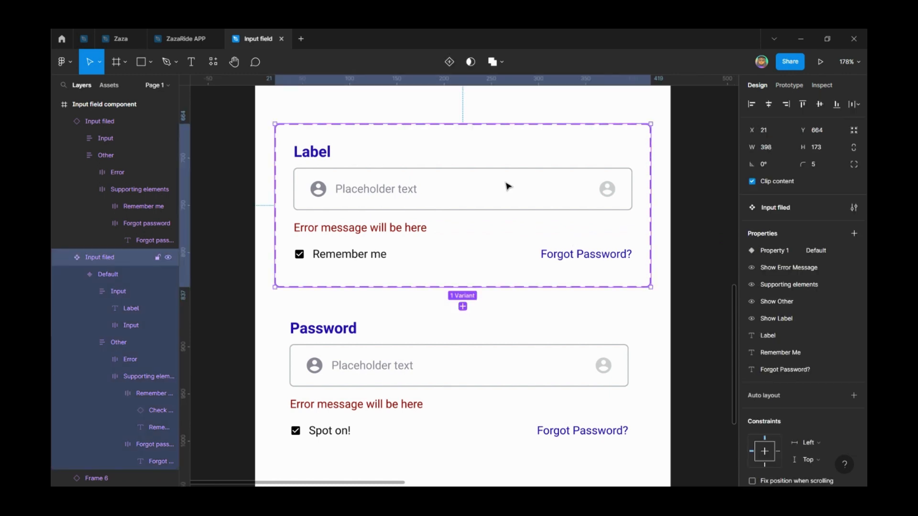
Inspect the Default variant's placeholder text and icons, plus its nested Input and Other frames.
scroll(407, 139, "up", 2)
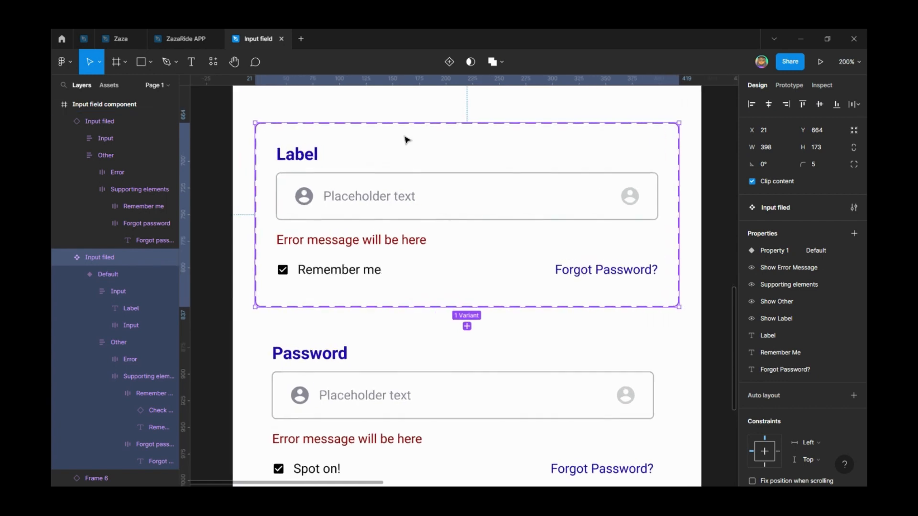
left_click(343, 201, "ctrl")
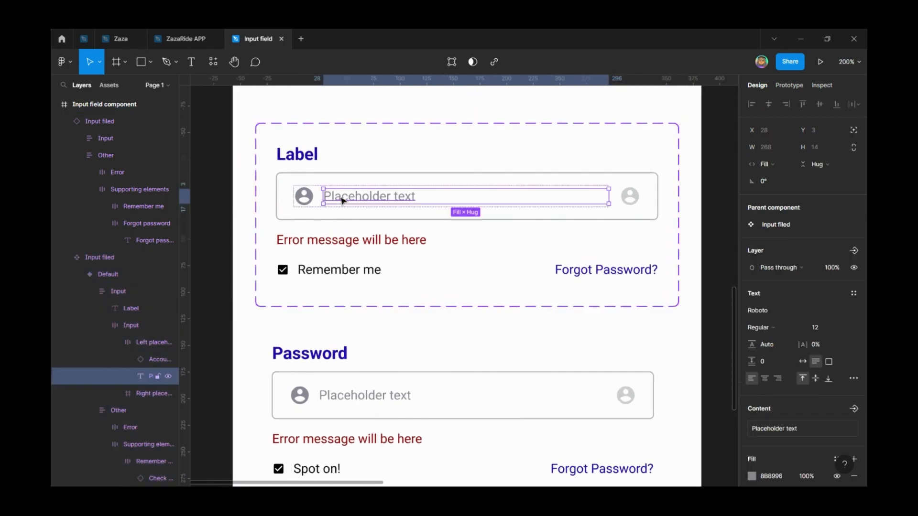
left_click(314, 204)
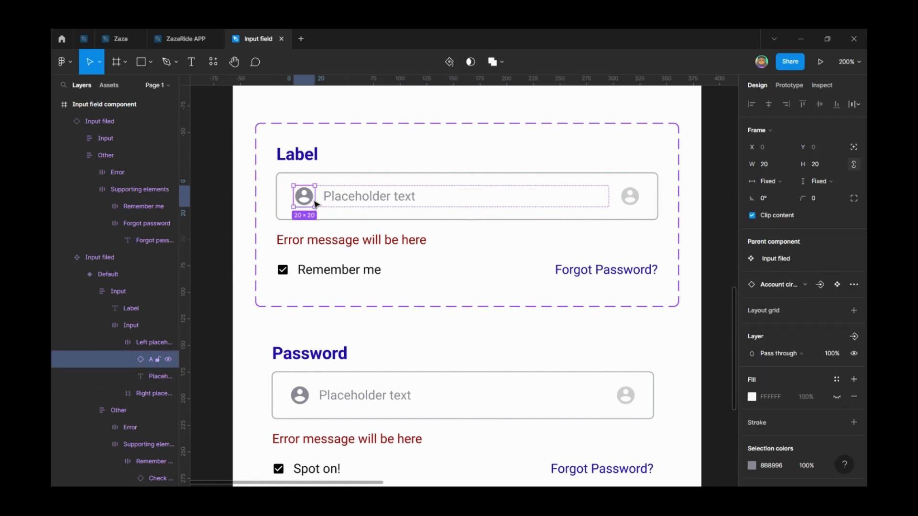
left_click(638, 204)
left_click(397, 166)
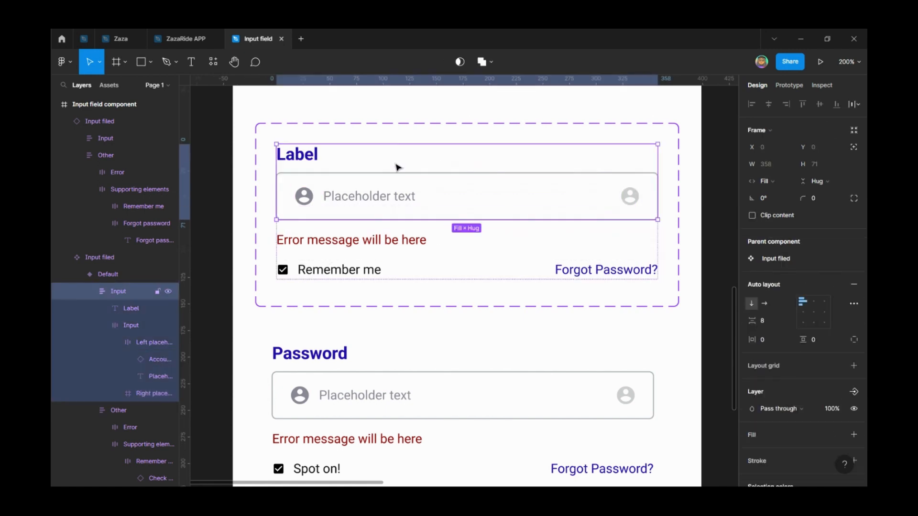
left_click(370, 268)
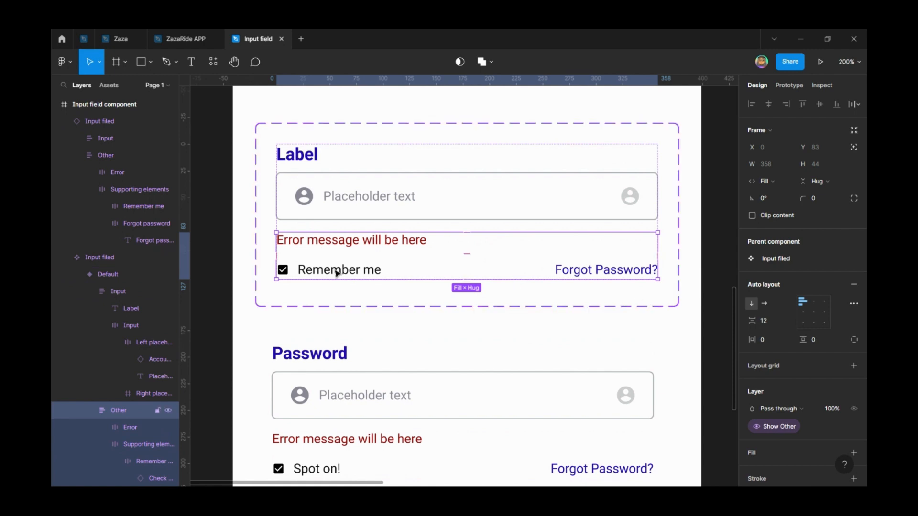
Examine the Lock, Text fields, Account circle, Check box and Email icon components in the vertical Components frame.
scroll(433, 268, "down", 5)
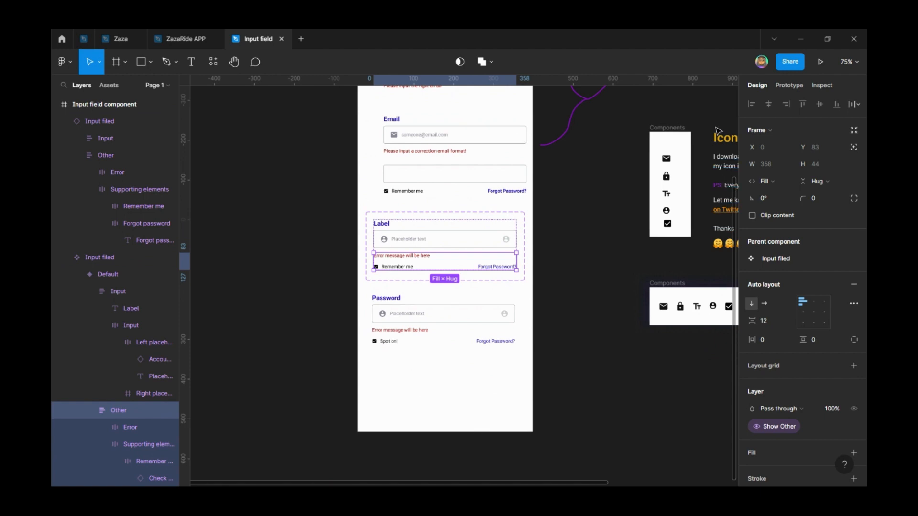
scroll(607, 206, "up", 5)
left_click(606, 238)
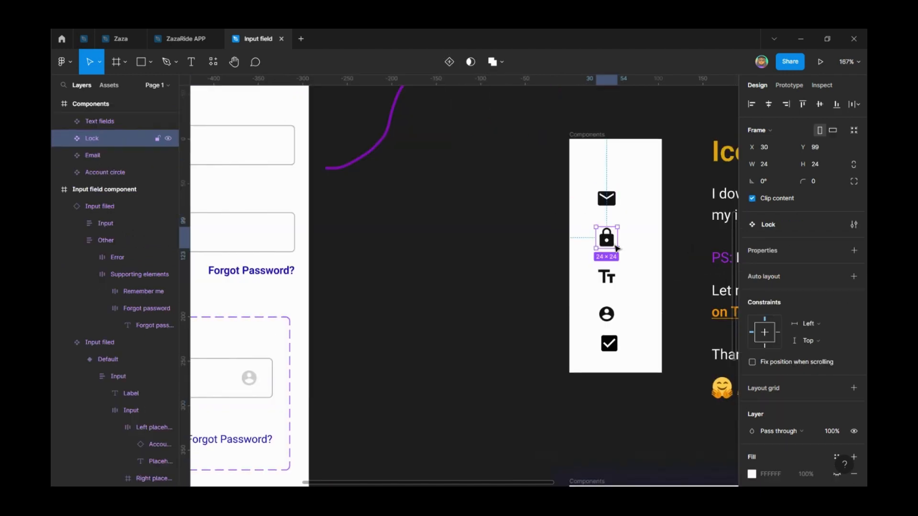
left_click(607, 277)
left_click(606, 314)
left_click(609, 343)
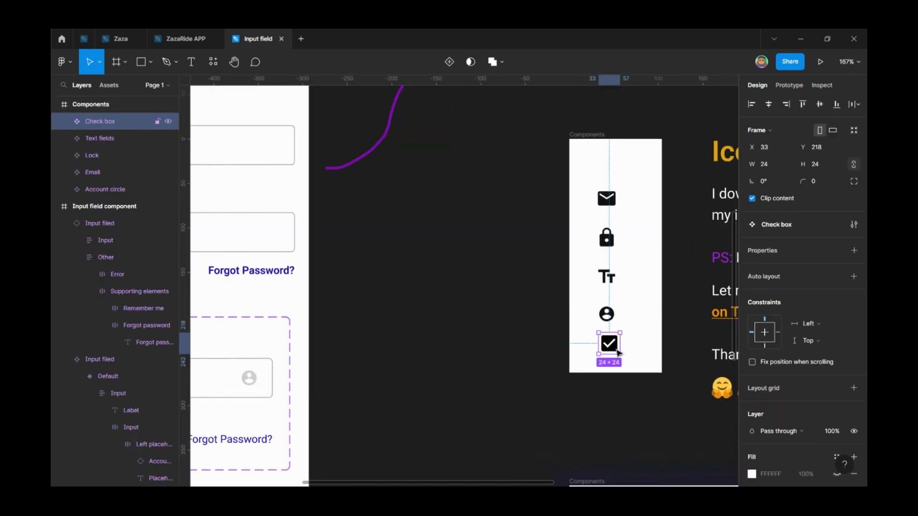
scroll(640, 321, "up", 5)
left_click(587, 127)
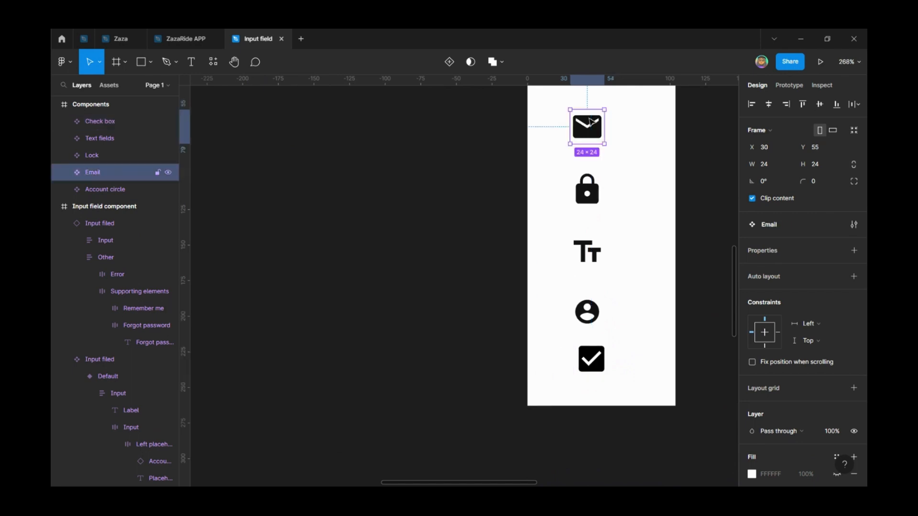
scroll(109, 171, "up", 2)
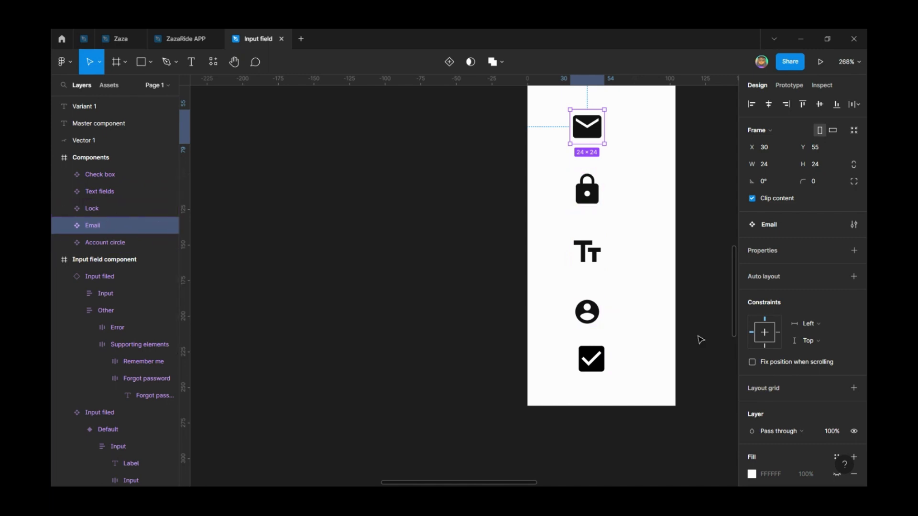
scroll(700, 316, "down", 2)
scroll(701, 319, "down", 3)
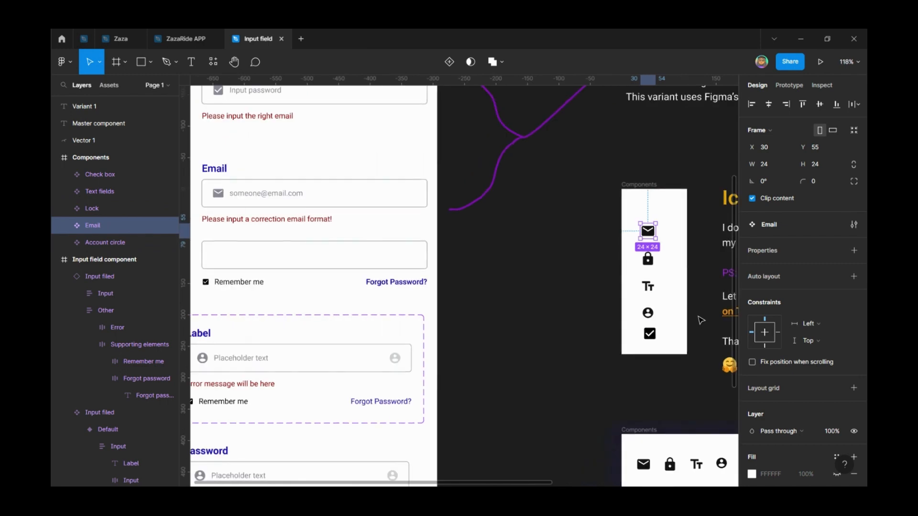
left_click(653, 336)
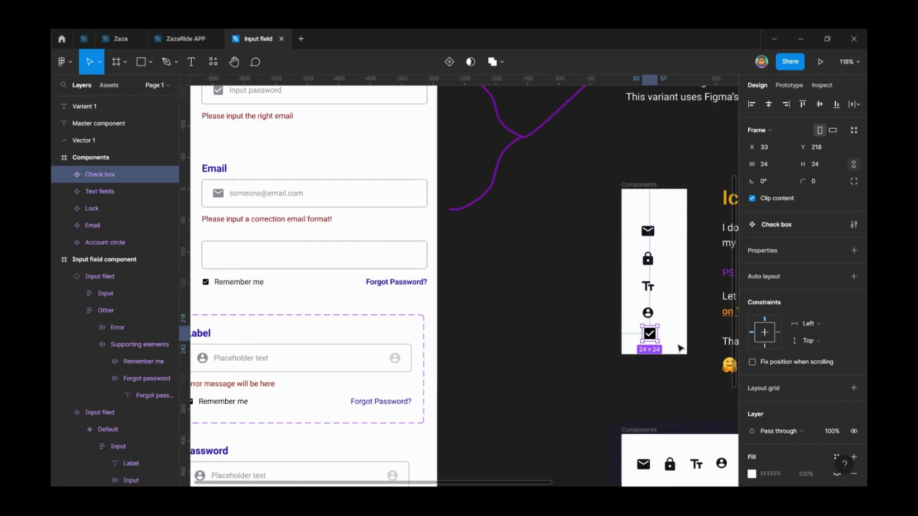
scroll(683, 349, "left", 2)
scroll(682, 349, "down", 1)
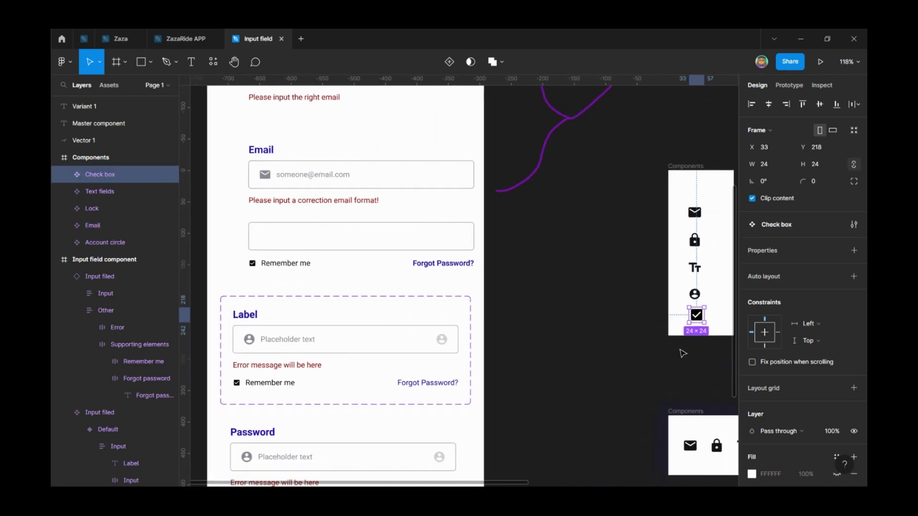
Inspect the main component of the account circle icon before the Default variant's placeholder text, and return to the instance.
left_click(278, 343, "ctrl")
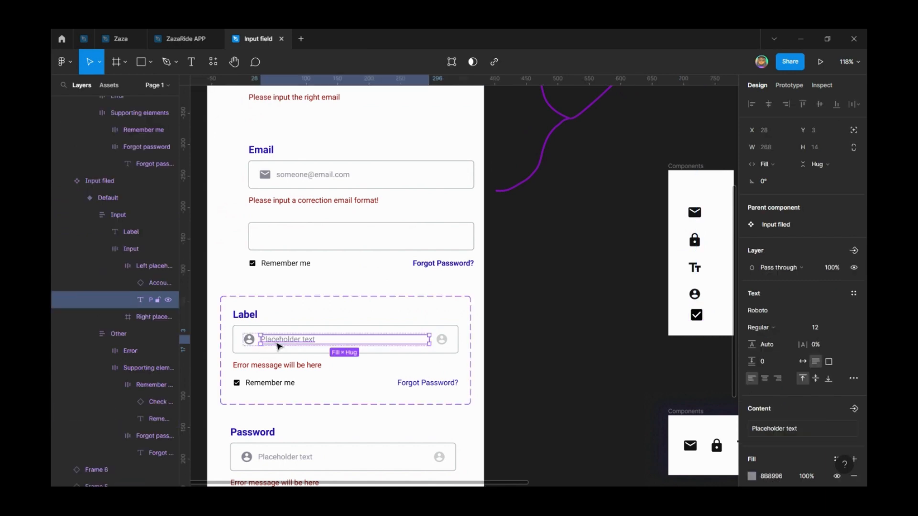
left_click(252, 343)
scroll(239, 351, "up", 5)
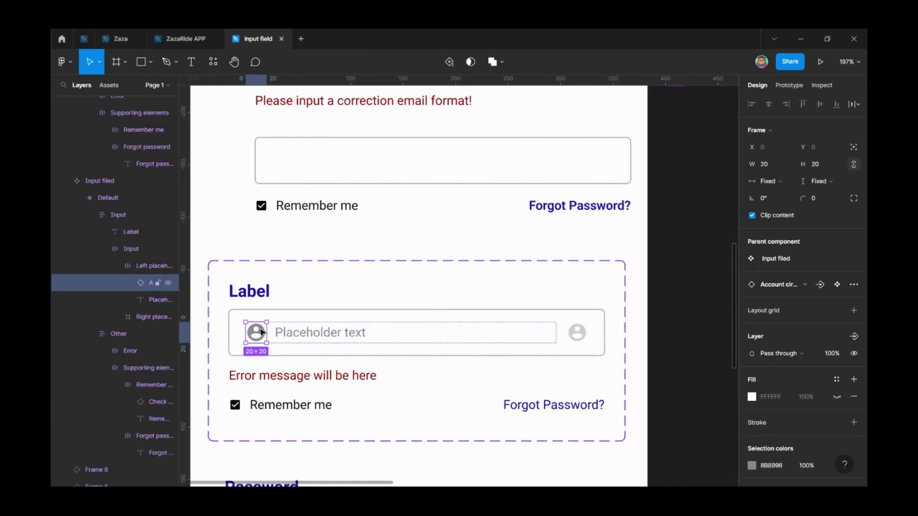
scroll(221, 350, "up", 3)
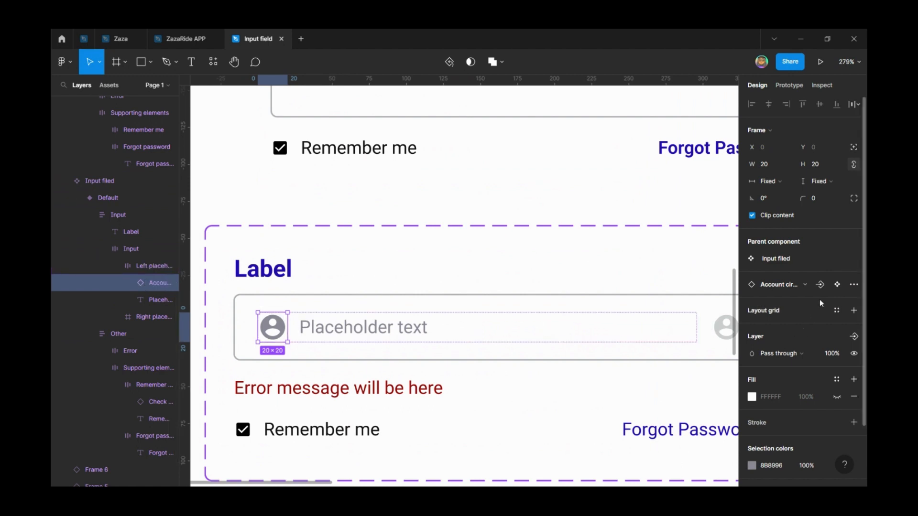
left_click(837, 285)
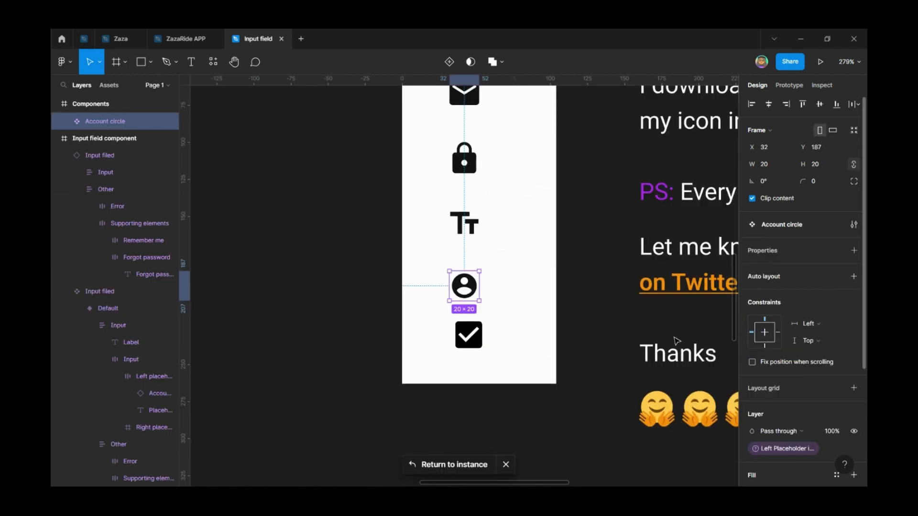
left_click(473, 467)
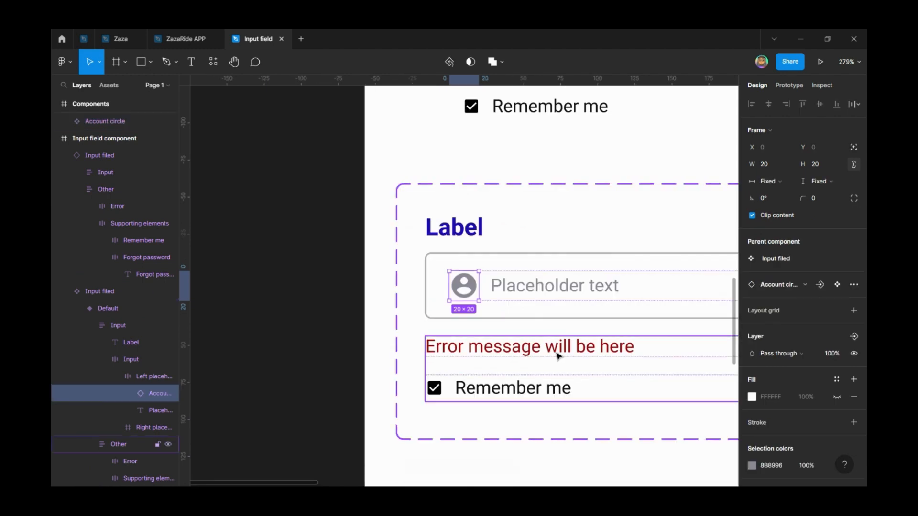
scroll(619, 310, "up", 3)
scroll(381, 321, "down", 4)
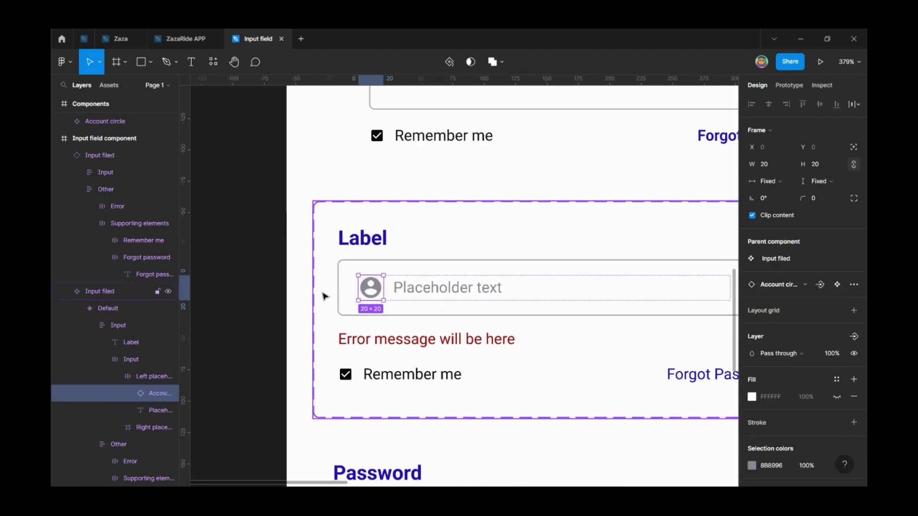
scroll(410, 293, "up", 2)
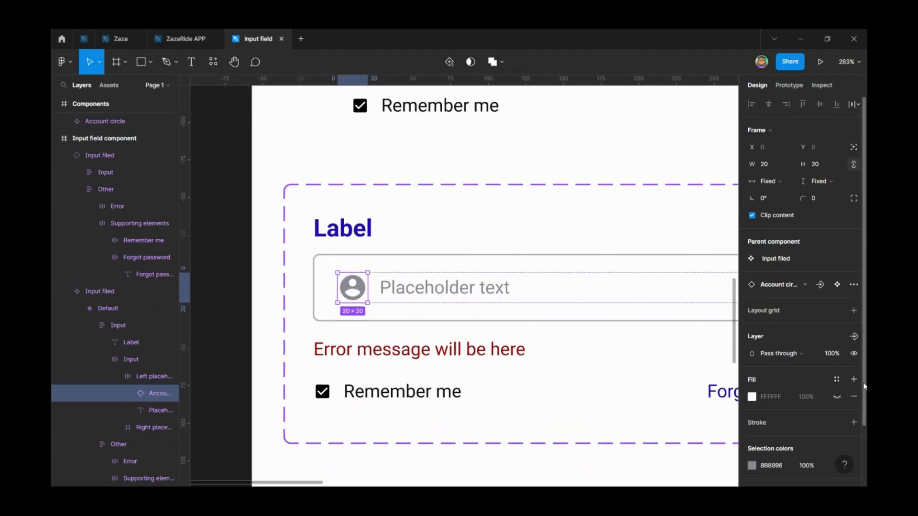
scroll(837, 372, "down", 2)
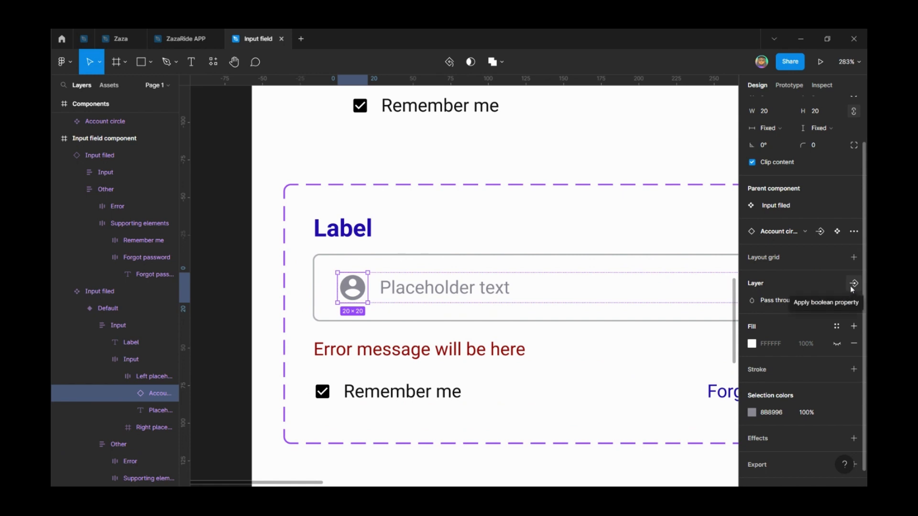
left_click(819, 233)
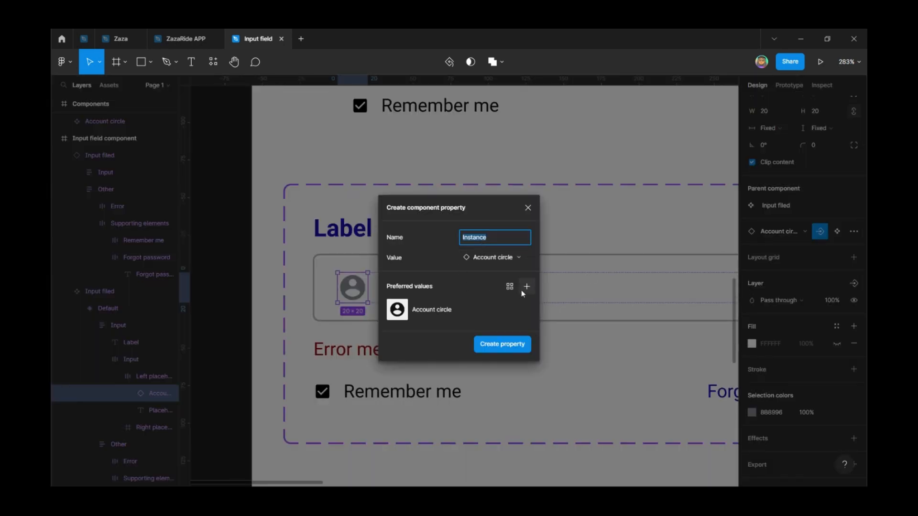
left_click(525, 310)
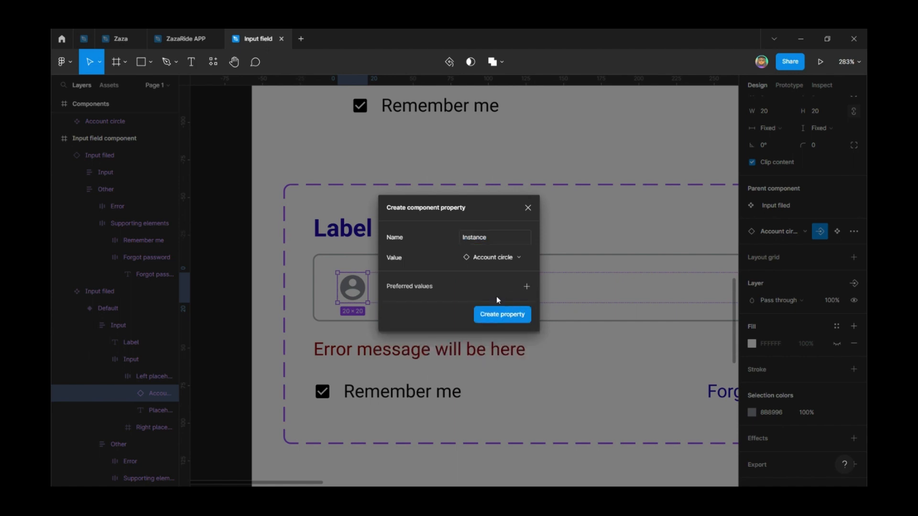
left_click(527, 208)
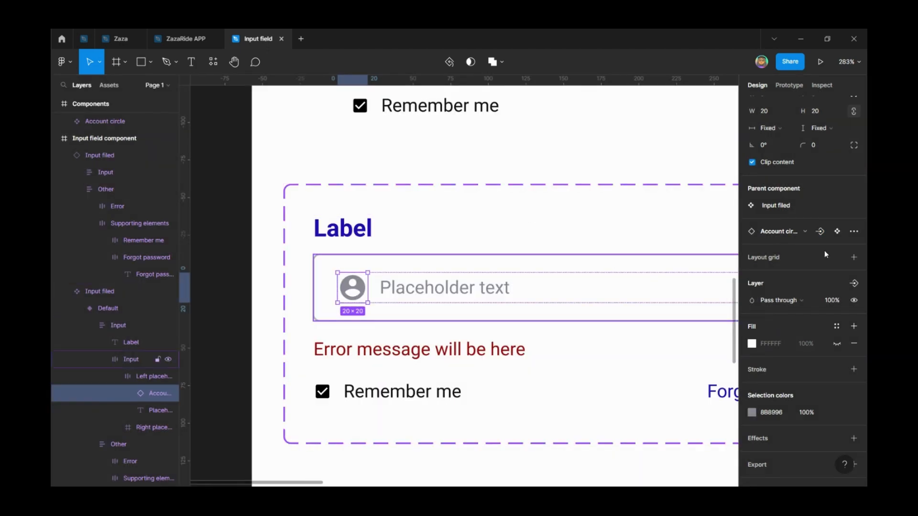
Create an instance swap property named "Icon" for the Default variant's dark account circle icon, with value Account circle and no preferred values.
left_click(824, 235)
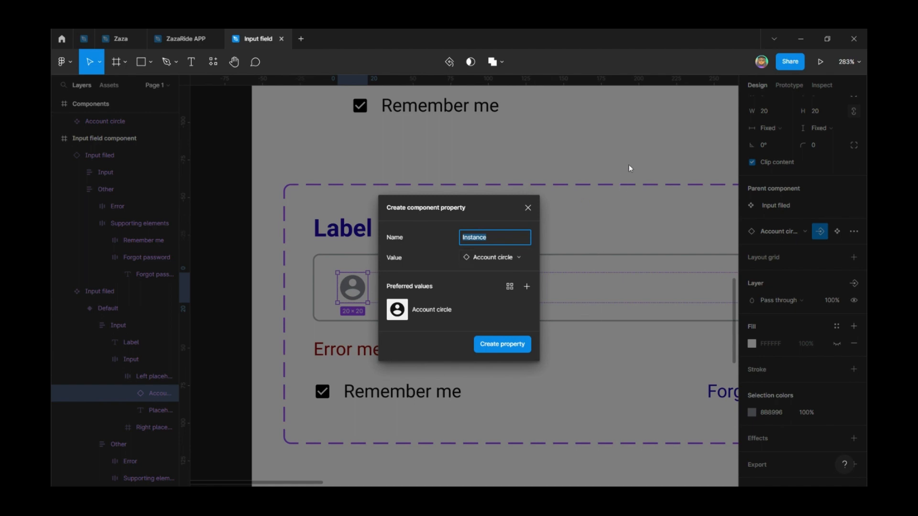
left_click(527, 311)
left_click(498, 243)
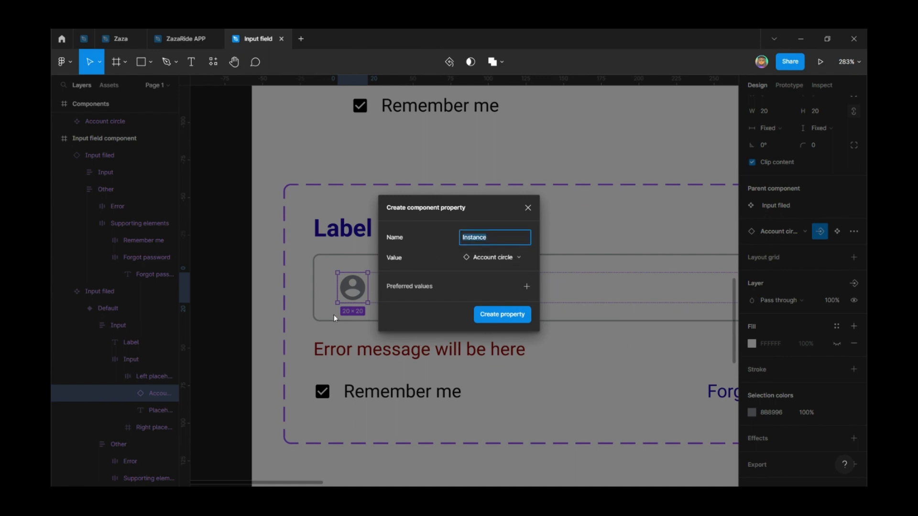
type("Icon")
left_click(513, 318)
Swap the Icon of the Password input field instance to Check box and then to Email.
scroll(337, 297, "down", 3)
scroll(382, 350, "down", 1)
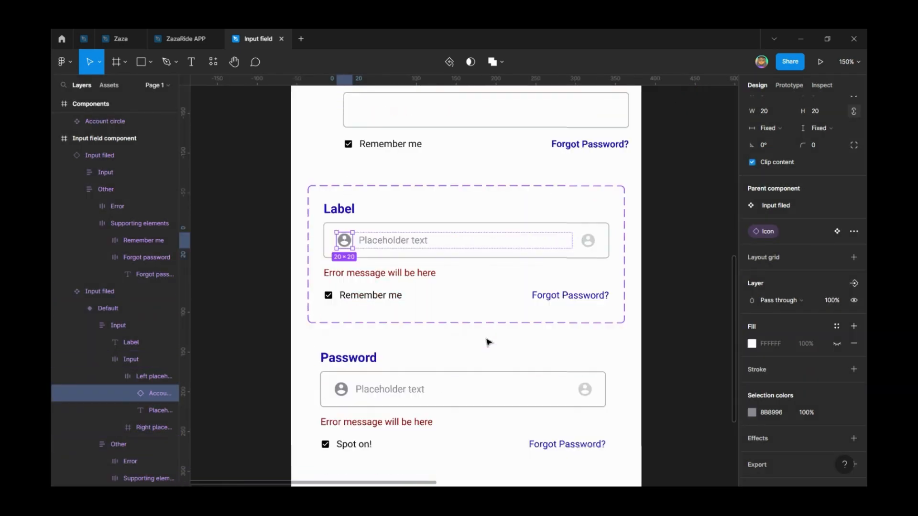
scroll(488, 343, "down", 2)
left_click(463, 353)
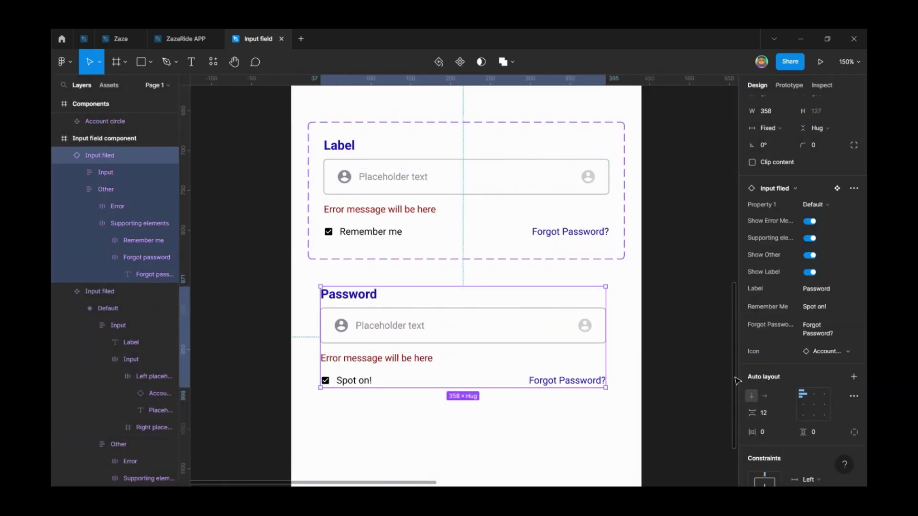
left_click(848, 353)
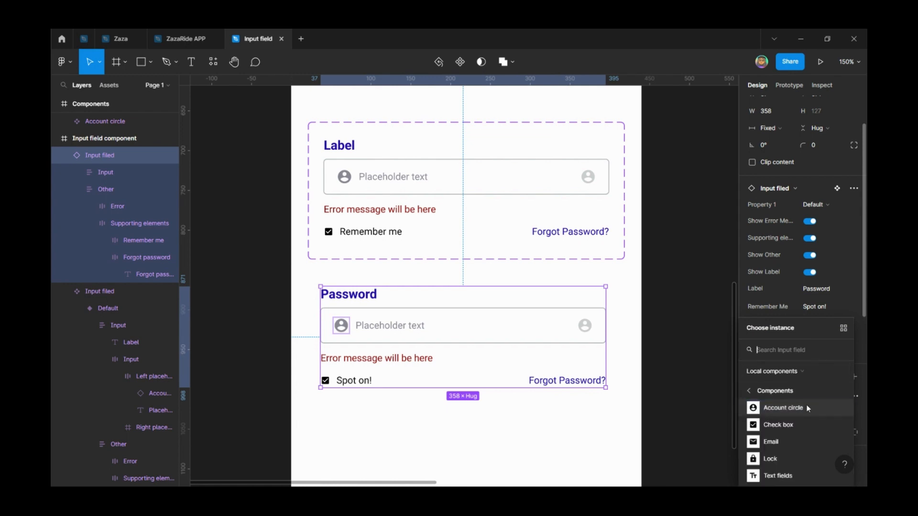
left_click(779, 424)
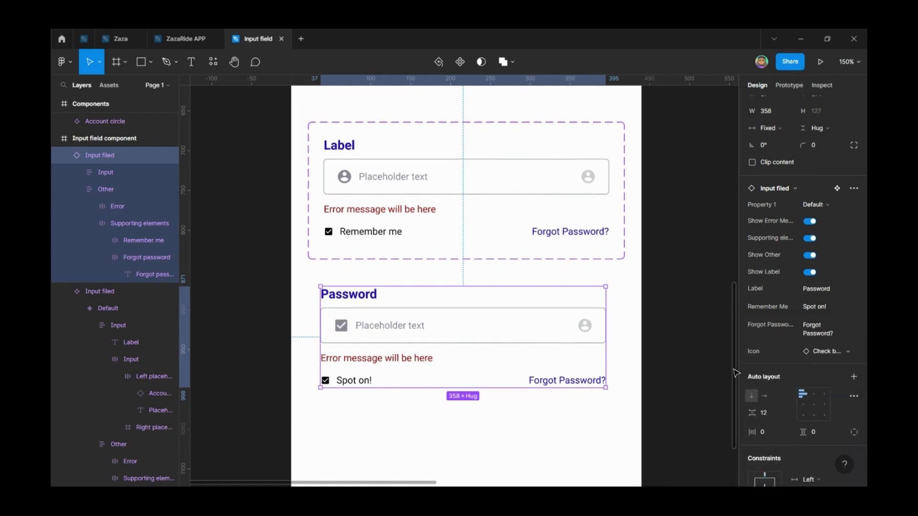
left_click(821, 353)
left_click(779, 420)
scroll(523, 377, "up", 2)
scroll(508, 332, "up", 1)
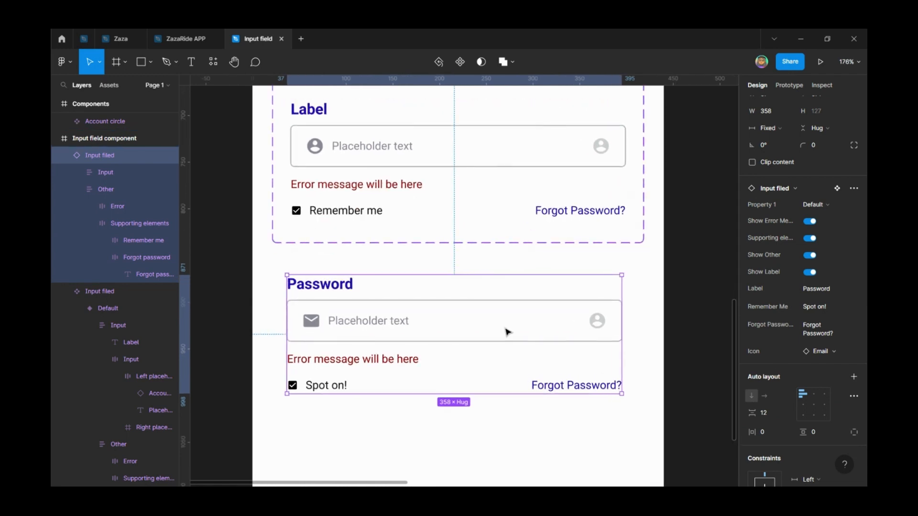
Compare the placeholder text and icon settings of the Default variant with those of the Password instance.
left_click(377, 147)
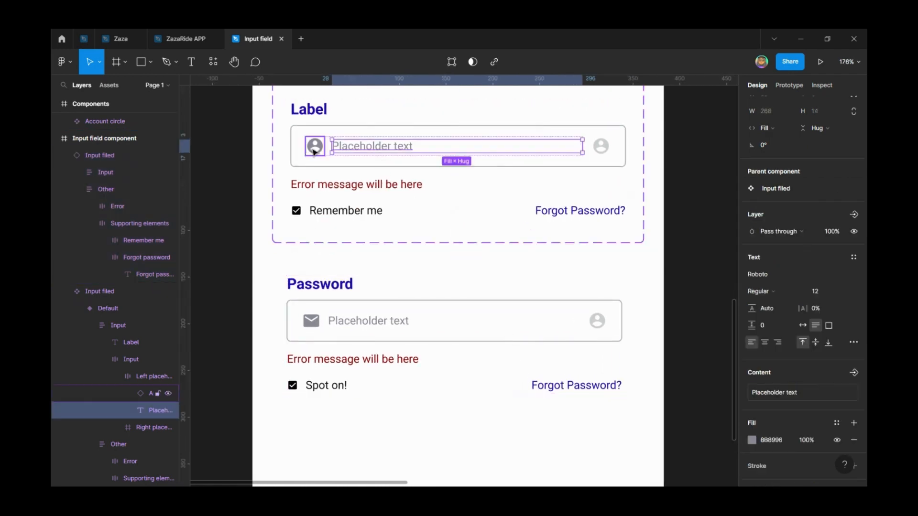
left_click(313, 150)
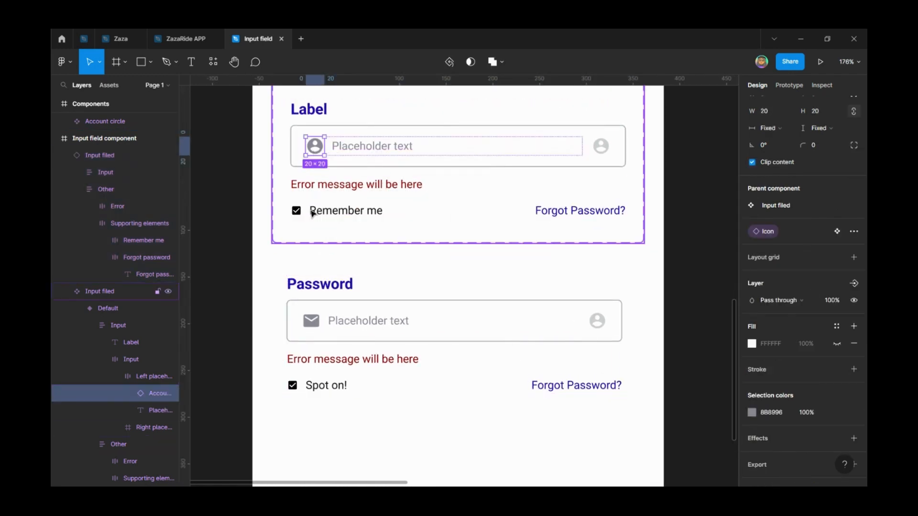
left_click(432, 325)
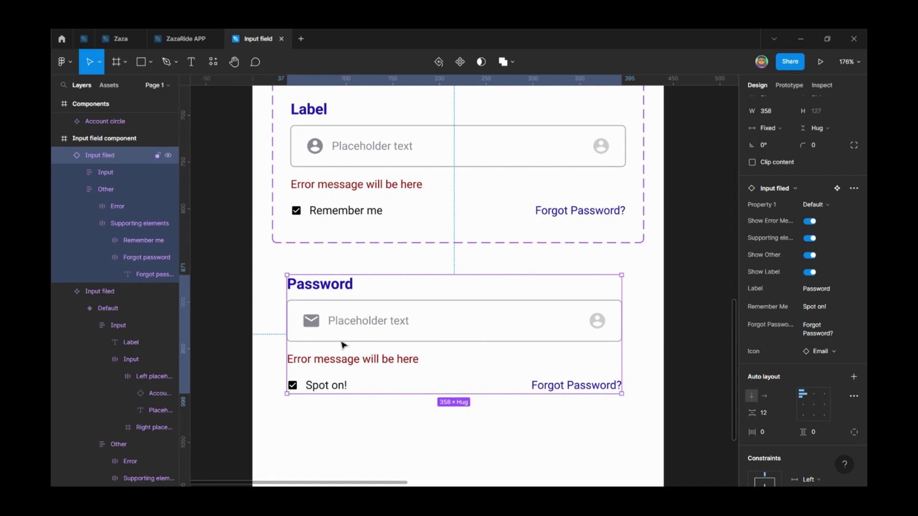
left_click(351, 322, "ctrl")
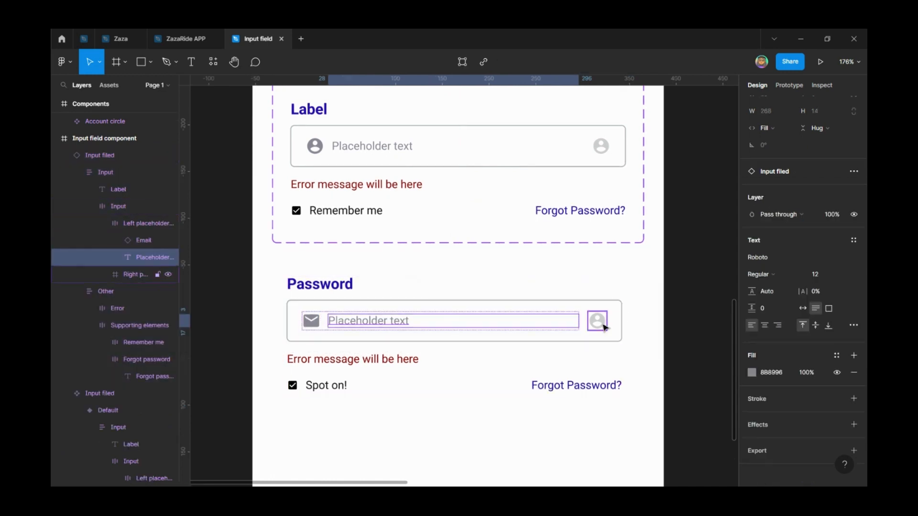
Create a boolean property named "Left Icon" with value True for the account circle before the Default variant's placeholder text.
left_click(389, 149, "ctrl")
left_click(316, 147)
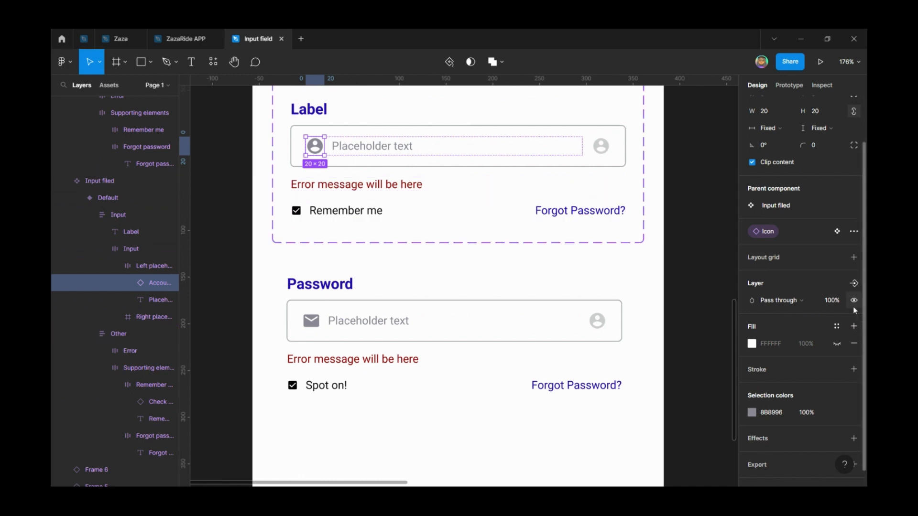
left_click(854, 284)
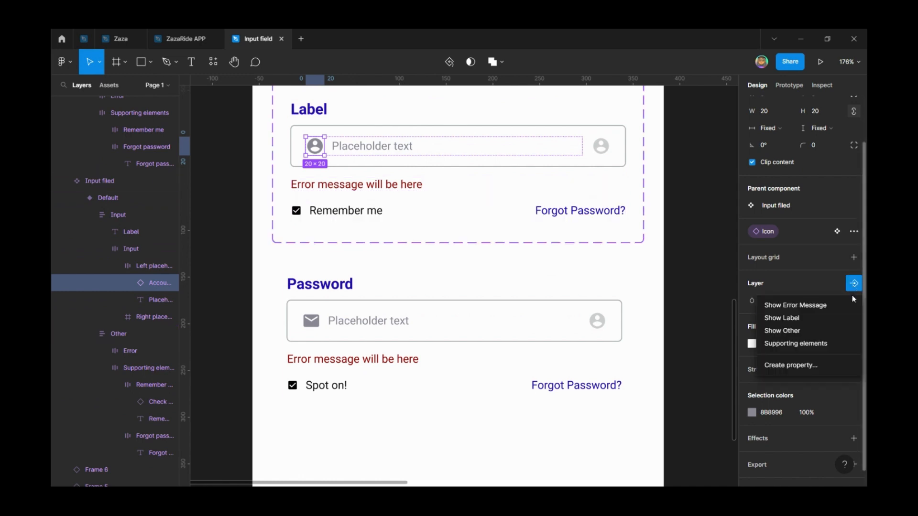
left_click(793, 366)
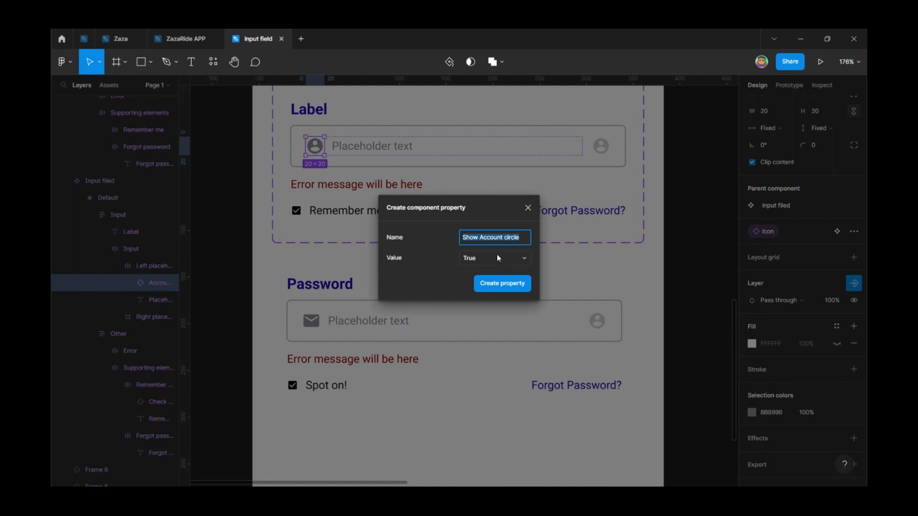
type("Left Icon")
left_click(491, 286)
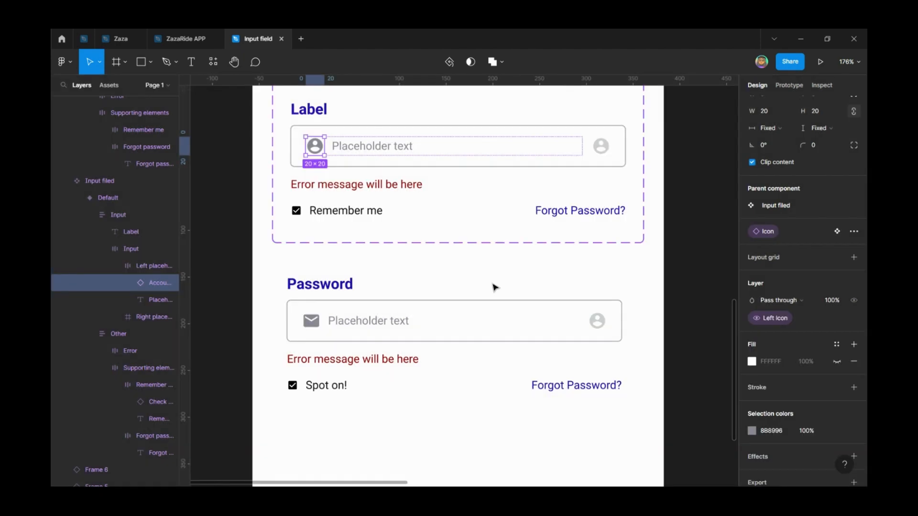
Create a boolean property named "Right Icon" with value True for the pale account circle at the end of the Default variant's input.
left_click(602, 146)
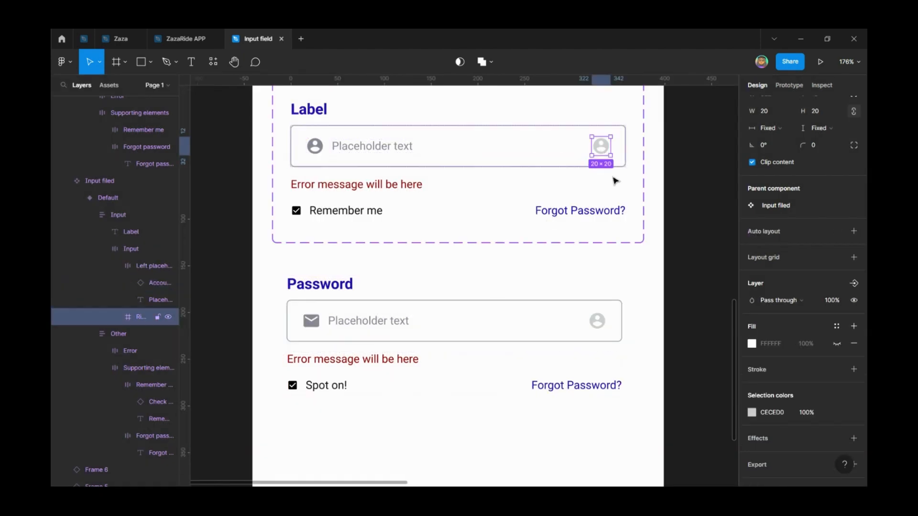
left_click(854, 284)
left_click(804, 381)
type("Right Icon")
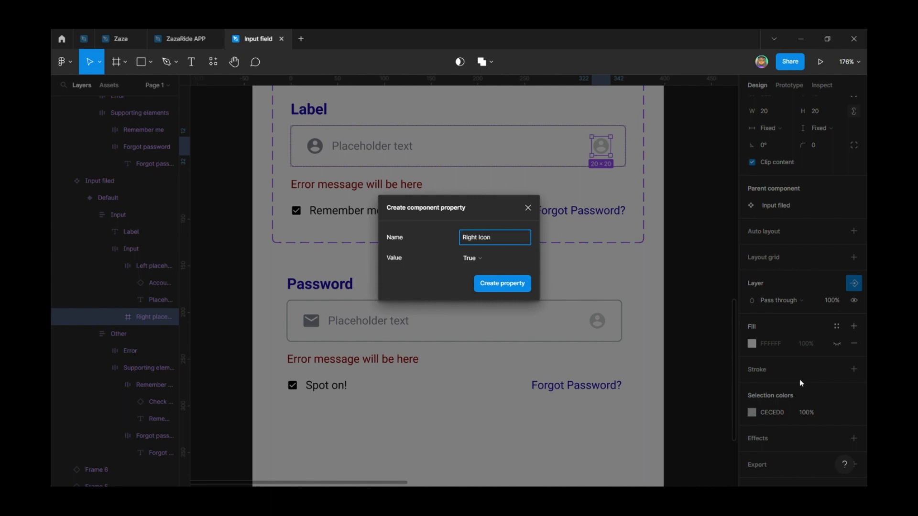
left_click(518, 290)
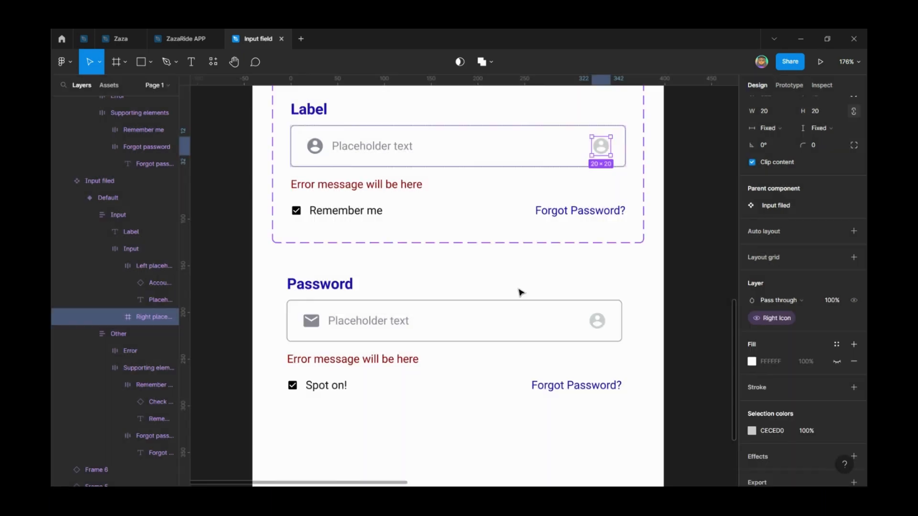
Turn off both Right Icon and Left Icon on the Password instance.
left_click(545, 342)
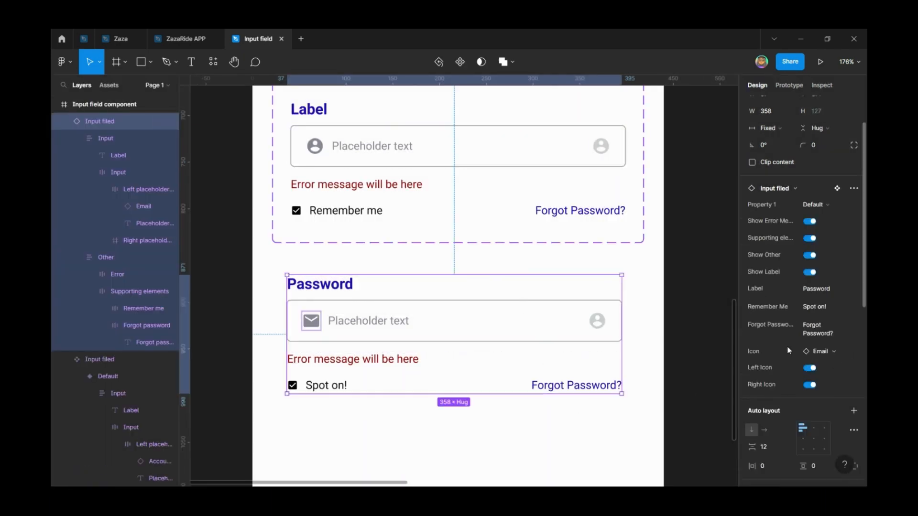
left_click(808, 386)
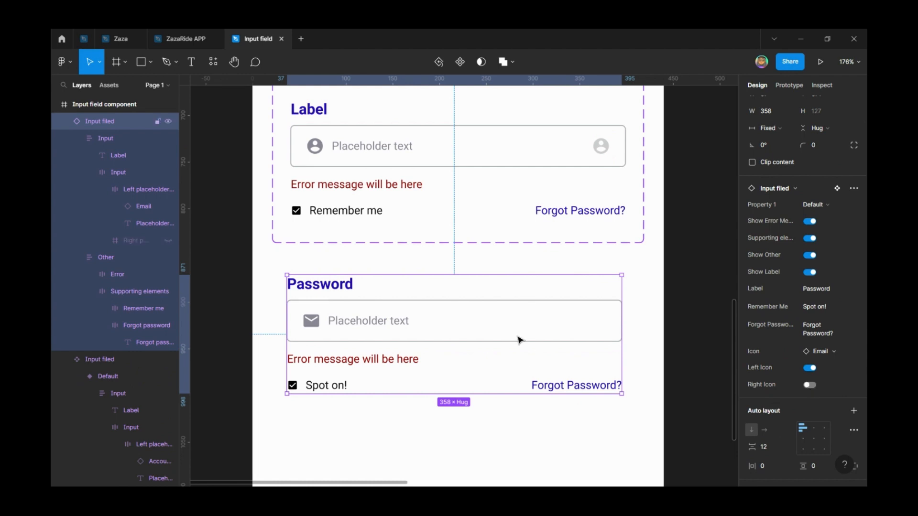
left_click(810, 368)
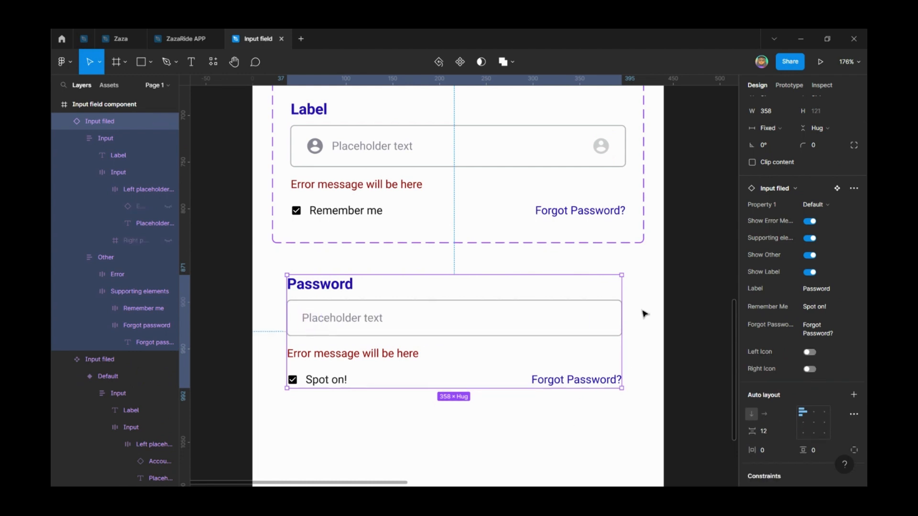
left_click(713, 328)
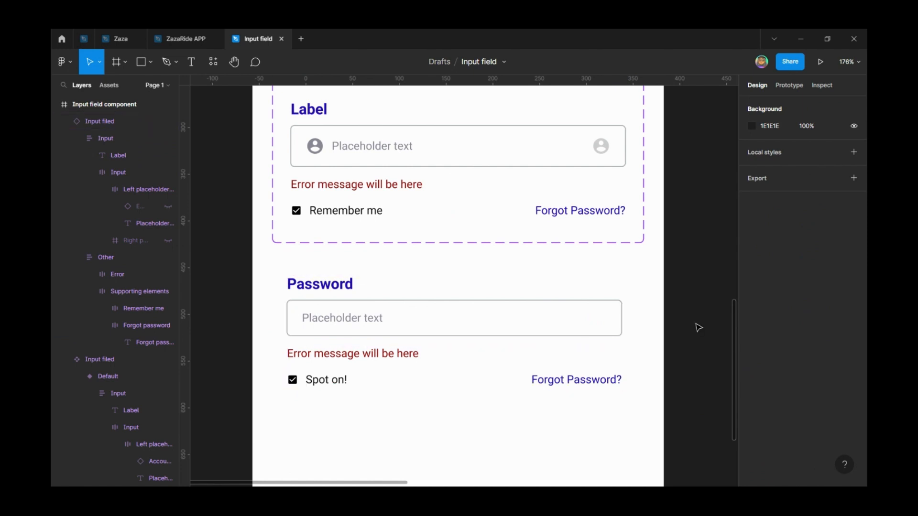
Turn Right Icon back on for the Password instance.
left_click(379, 326)
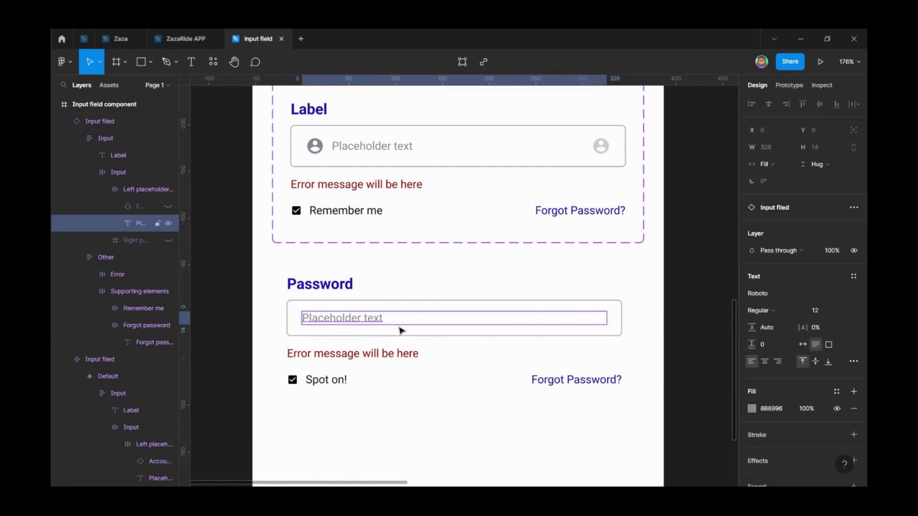
left_click(658, 331)
left_click(536, 322)
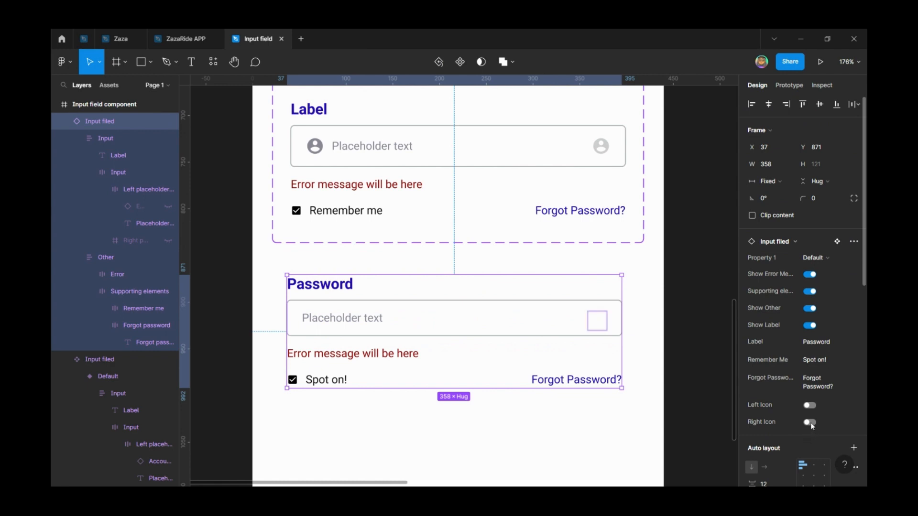
left_click(810, 423)
left_click(673, 322)
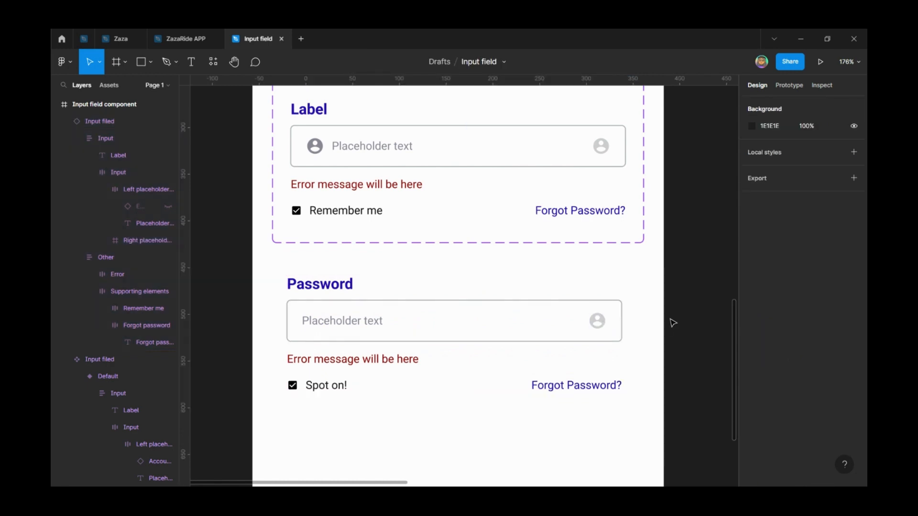
Try Auto spacing between the items in the Default variant's bordered input frame.
scroll(677, 329, "up", 3)
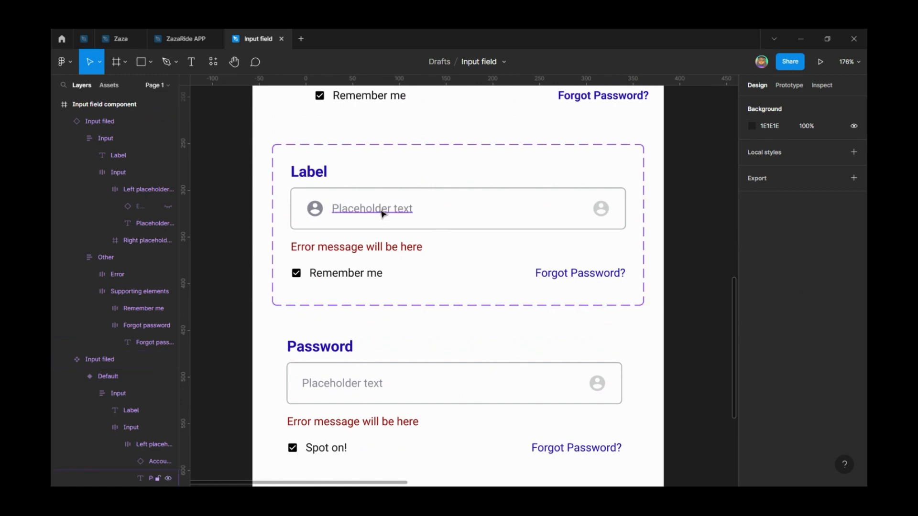
left_click(383, 214, "ctrl")
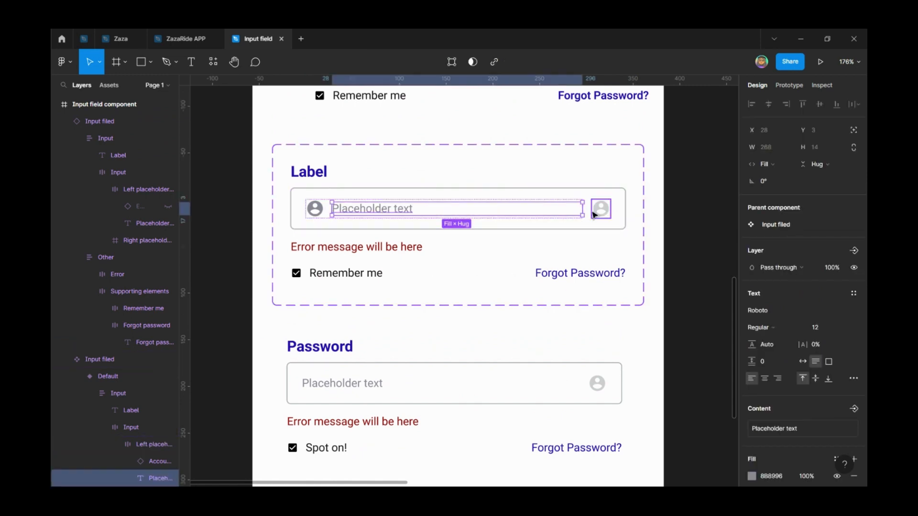
left_click(594, 228)
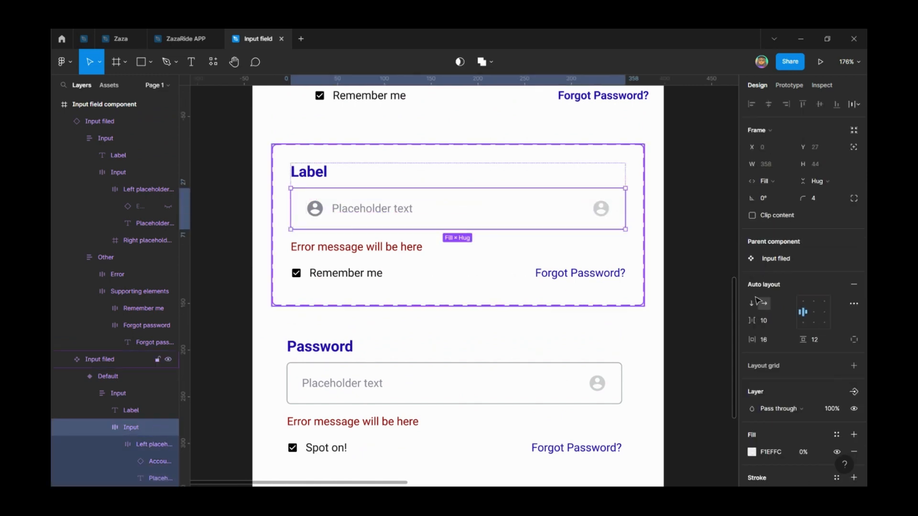
left_click(781, 325)
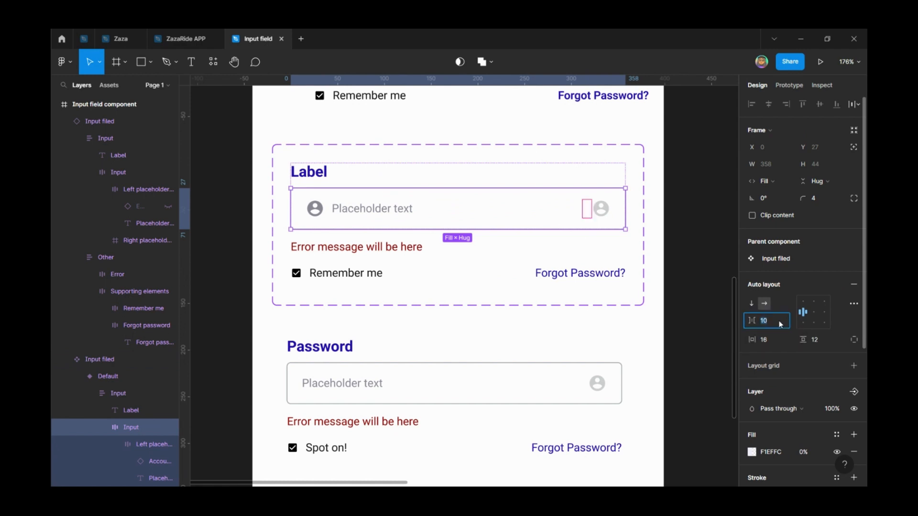
key("Return")
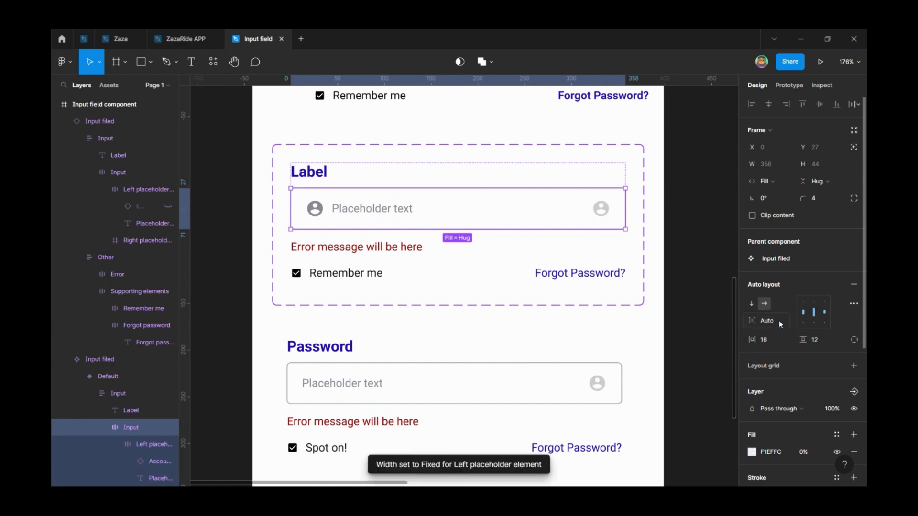
Turn Left Icon on and Right Icon off for the Password instance.
scroll(464, 330, "down", 5)
left_click(523, 275)
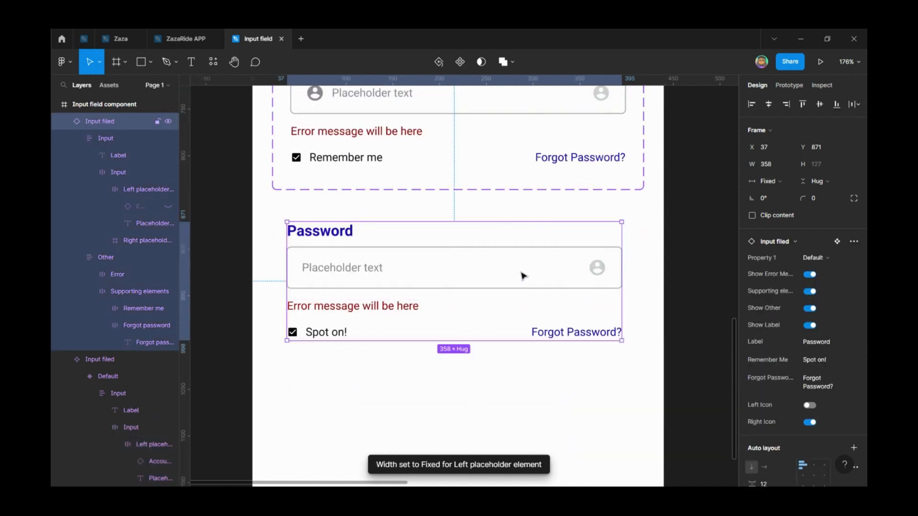
left_click(809, 405)
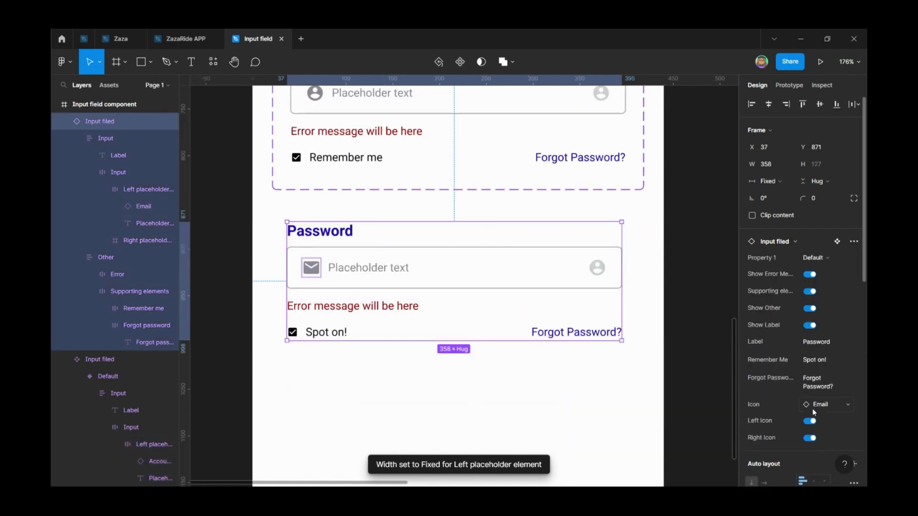
left_click(810, 438)
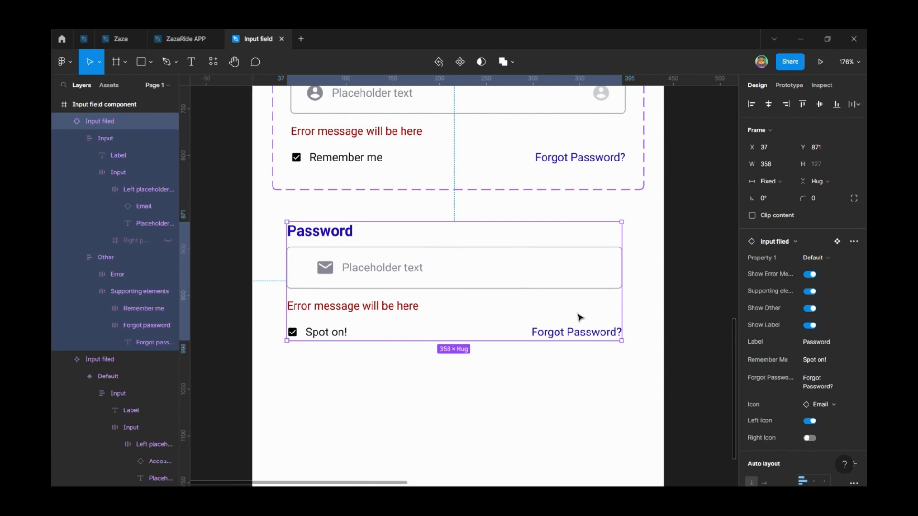
Restore the item spacing of the Default variant's bordered input frame to 10.
scroll(447, 287, "up", 3)
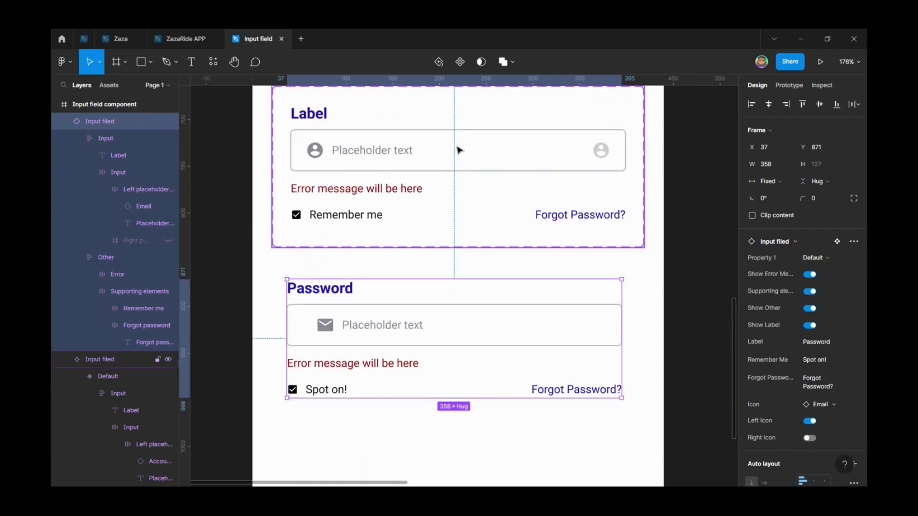
double_click(362, 154)
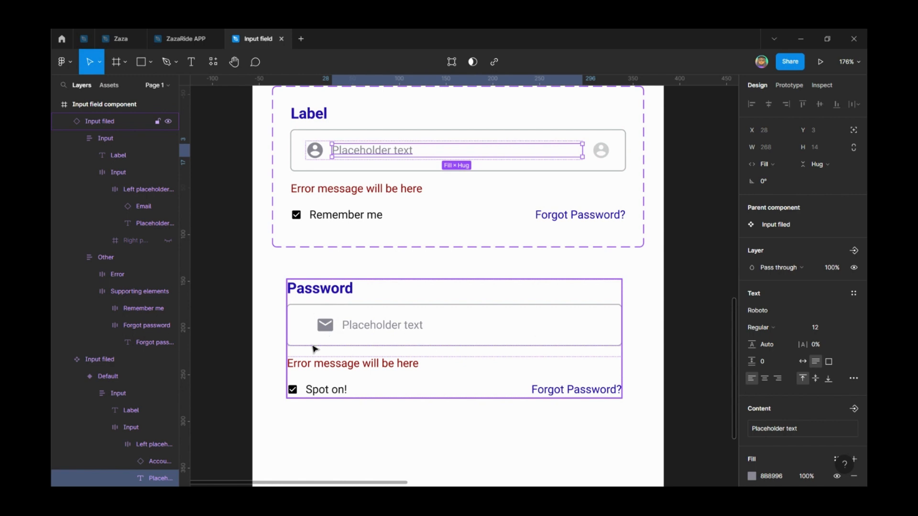
left_click(621, 163)
left_click(783, 325)
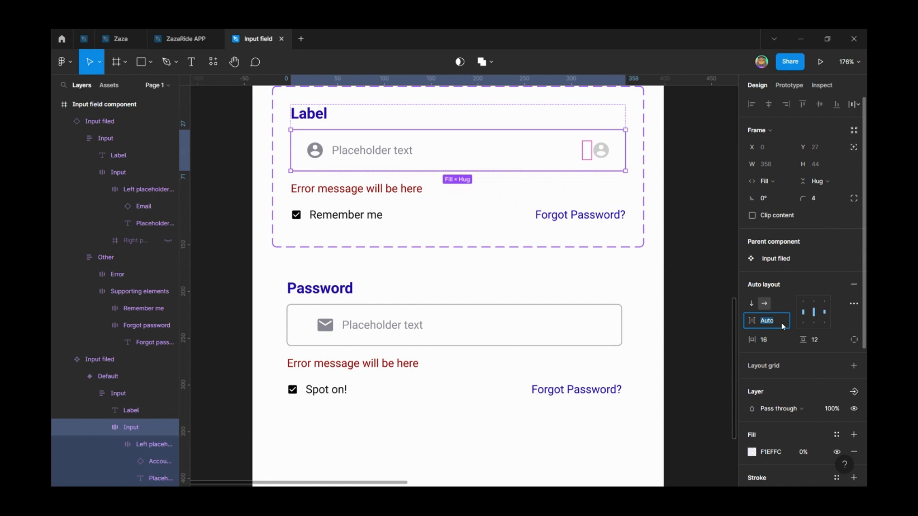
key("Return")
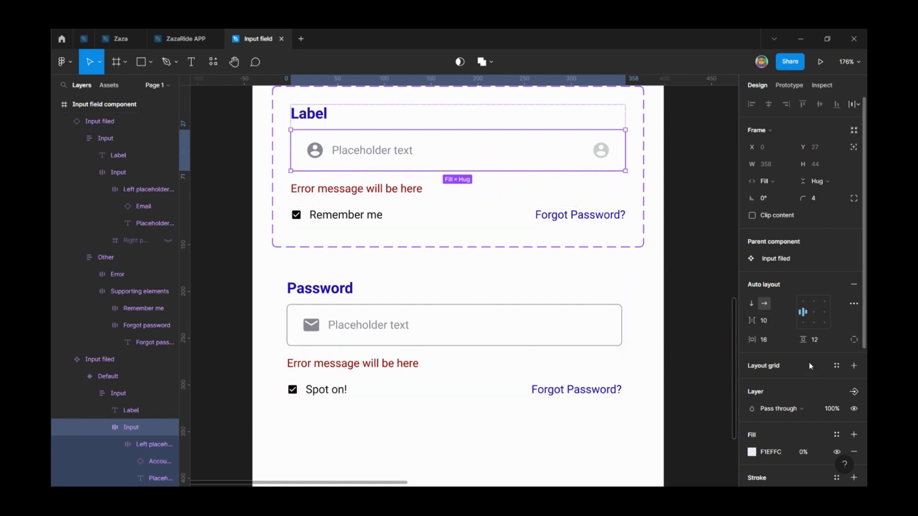
Turn off the error message, supporting elements, Show Other and Left Icon properties on the Password instance.
left_click(542, 320)
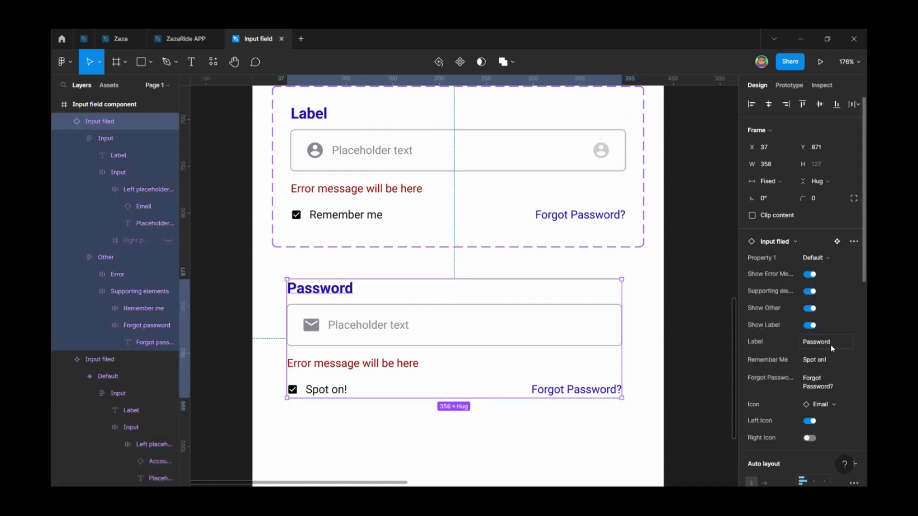
left_click(811, 275)
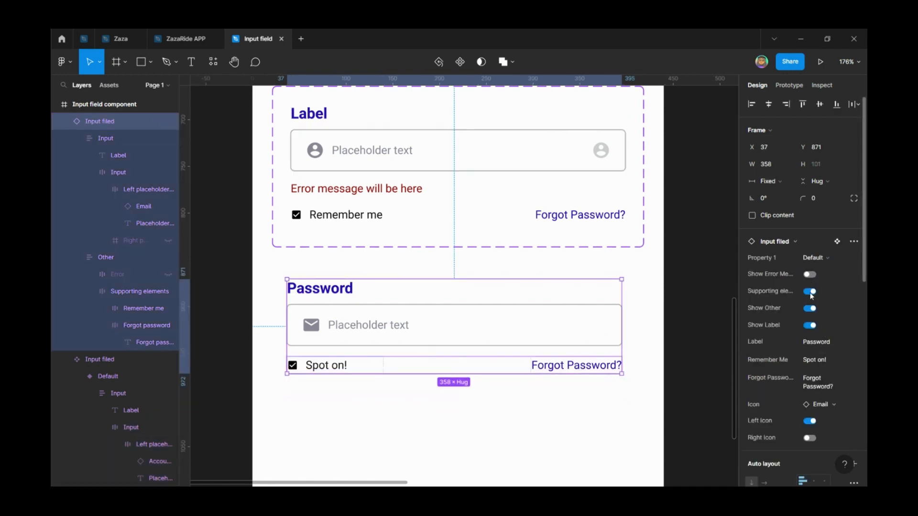
left_click(810, 292)
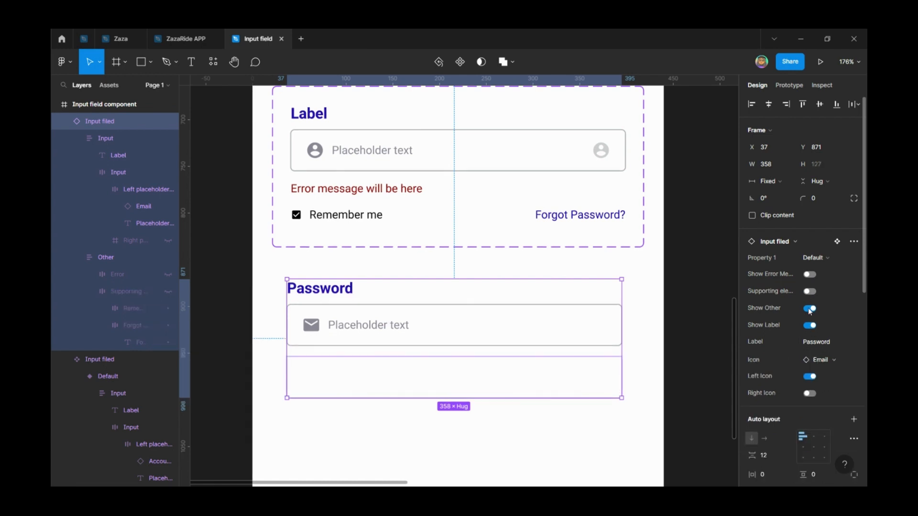
left_click(810, 309)
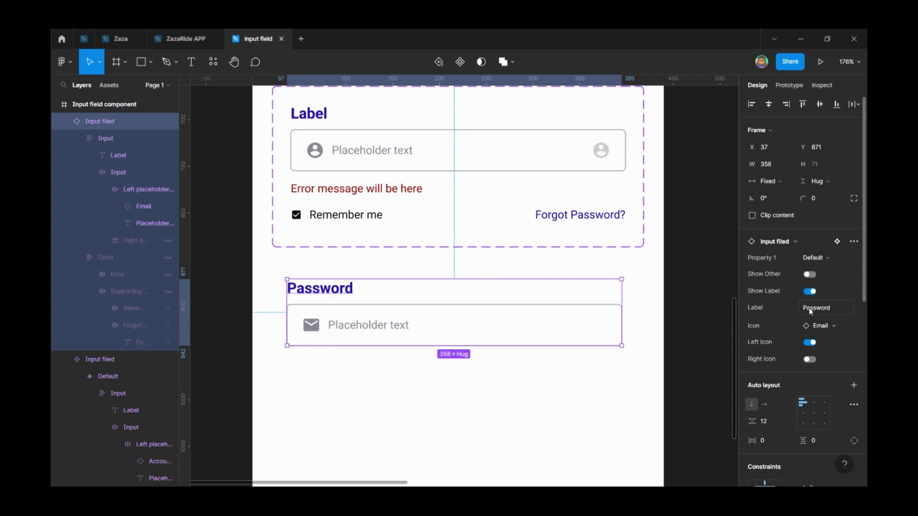
left_click(810, 343)
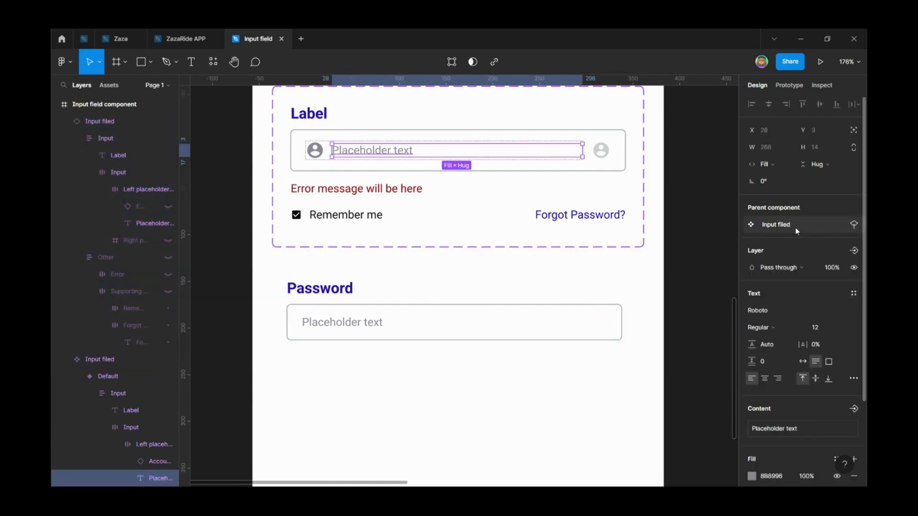
Create a text property named "Placeohlder" with value "Placeholder text" for the Default variant's placeholder text content.
left_click(854, 409)
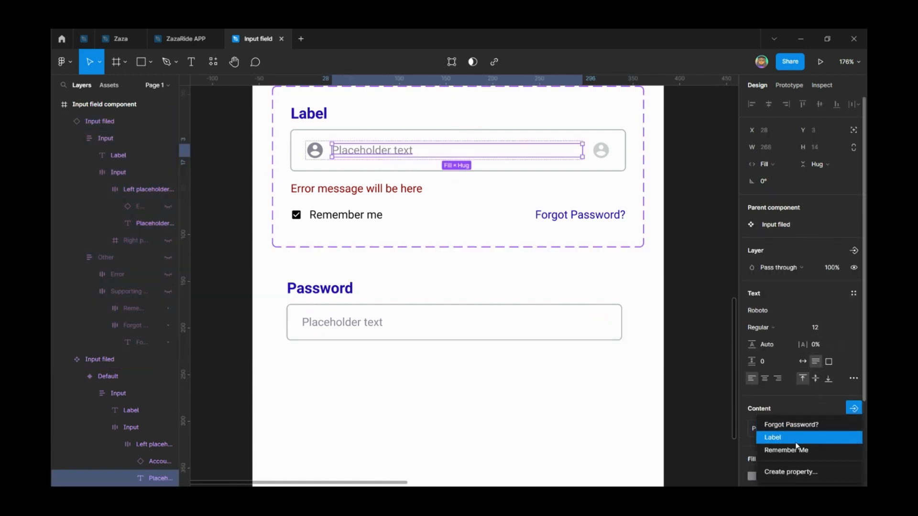
left_click(791, 472)
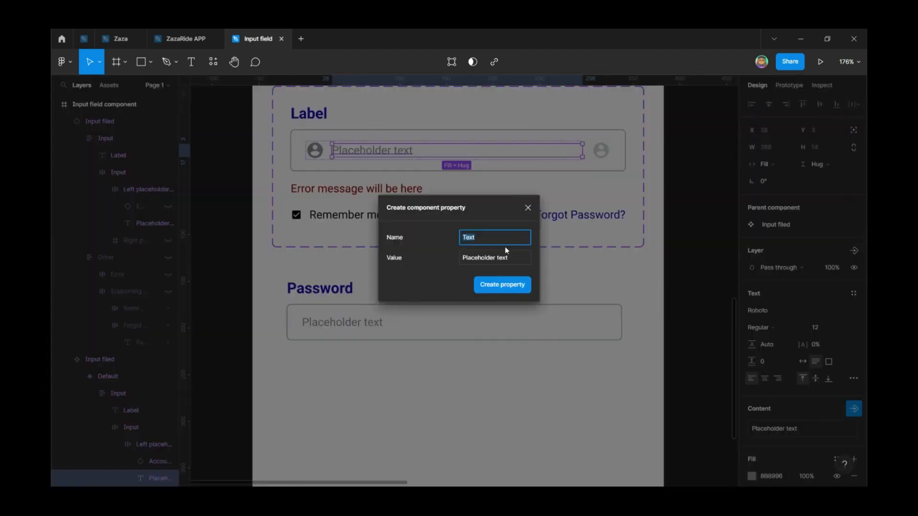
type("Placeohlder")
left_click(503, 286)
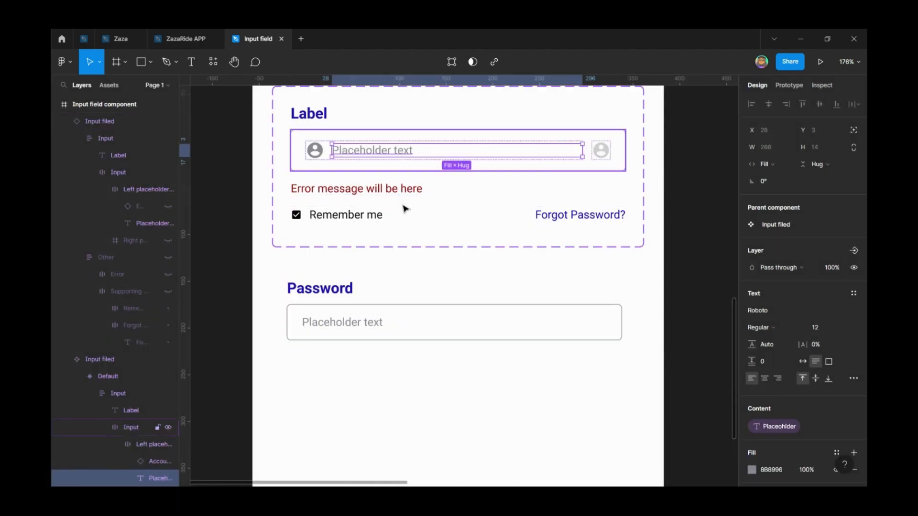
Set the Password instance's placeholder to "Enter email" and its label to "Email address".
left_click(388, 320)
left_click(836, 362)
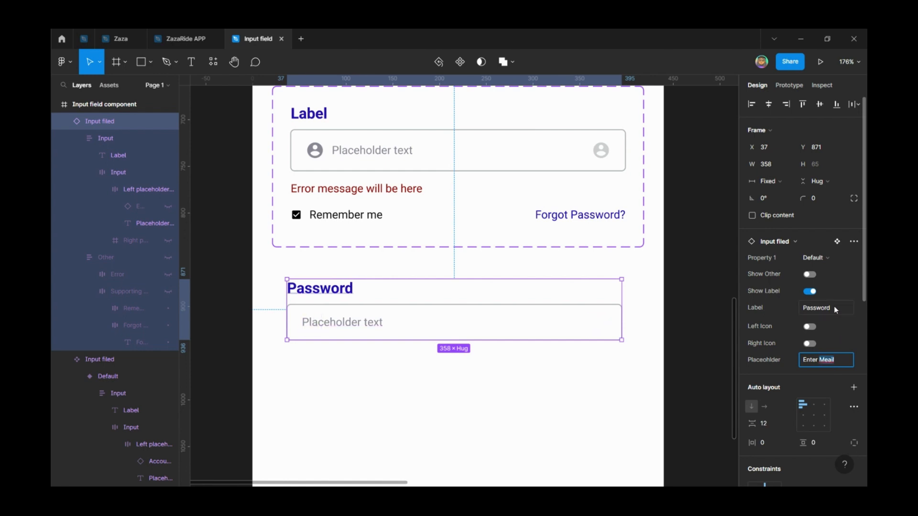
type("email")
left_click(834, 308)
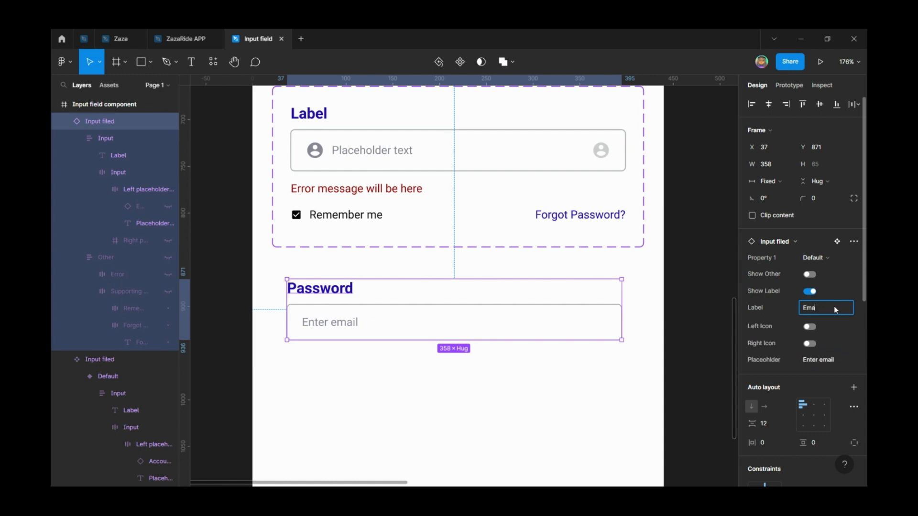
type("Email address")
key("Return")
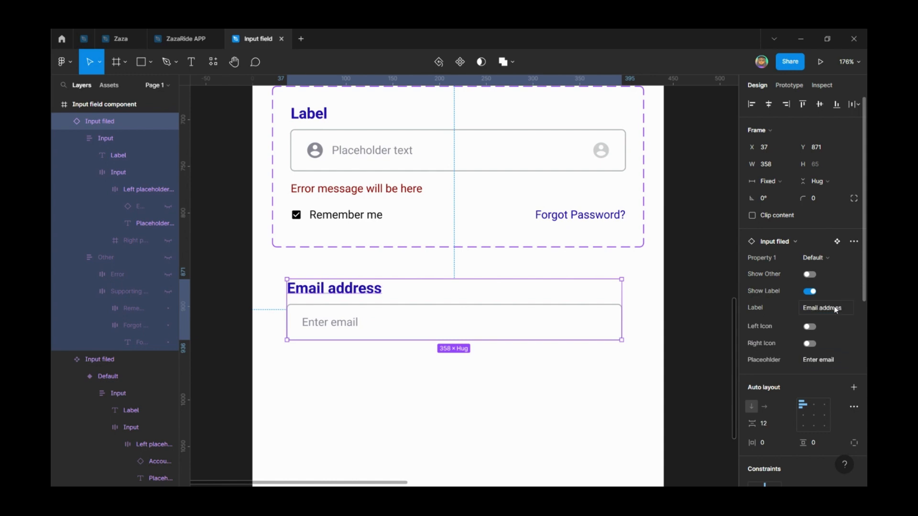
left_click(584, 431)
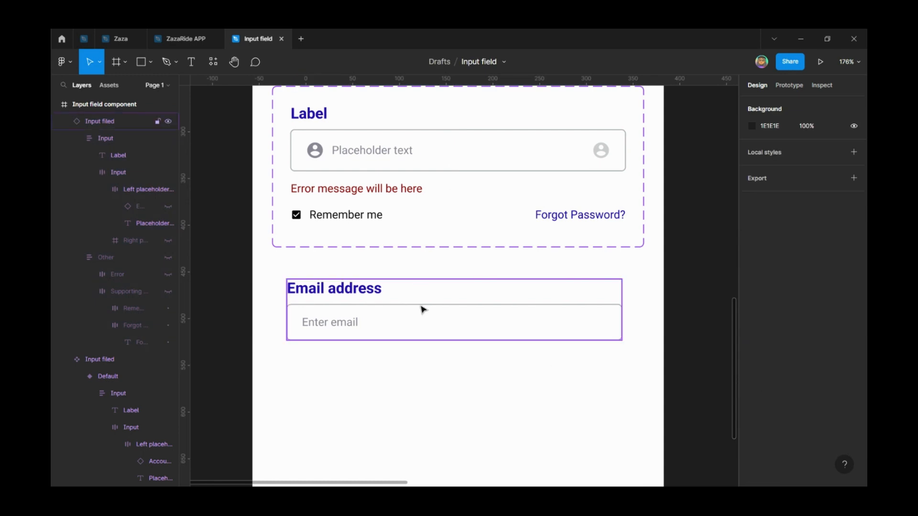
Move the Email address instance to about X 21, Y 869 and widen it to about 398.
left_click_drag(423, 310, 408, 306)
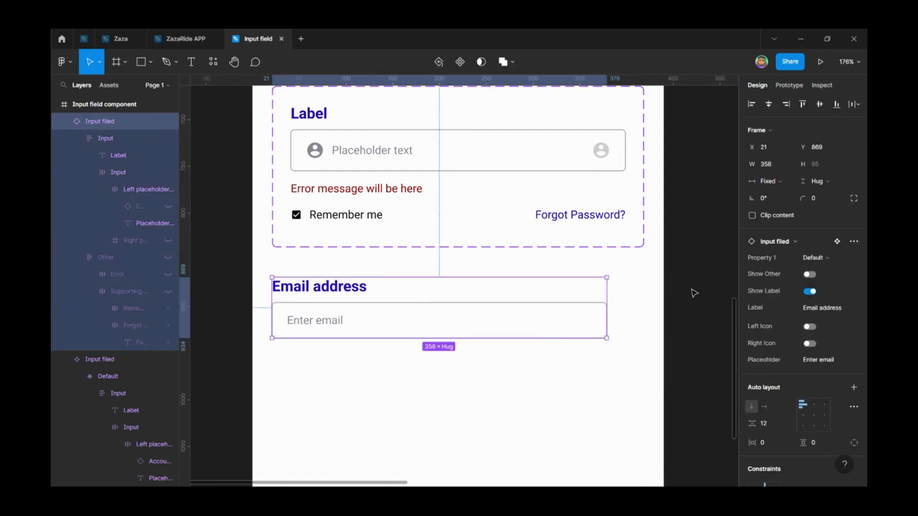
left_click_drag(607, 324, 646, 319)
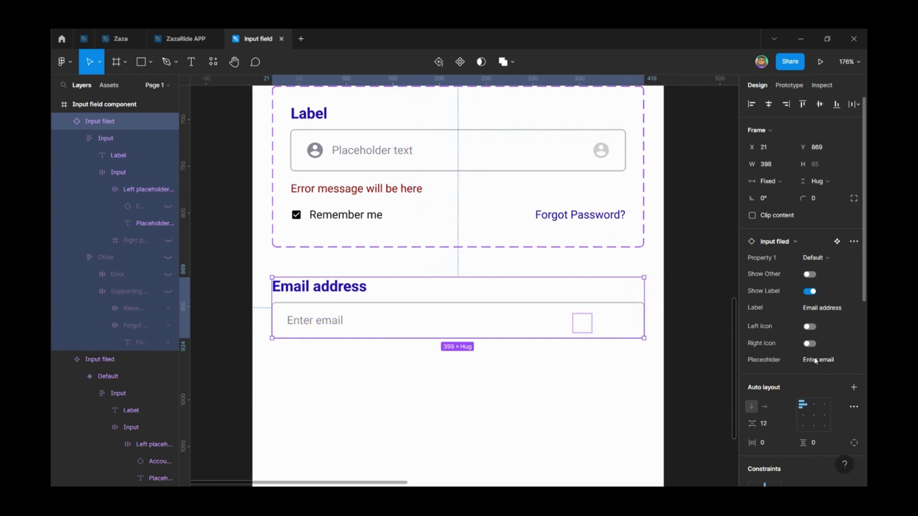
Turn on both Left Icon and Right Icon for the Email address instance.
left_click(810, 327)
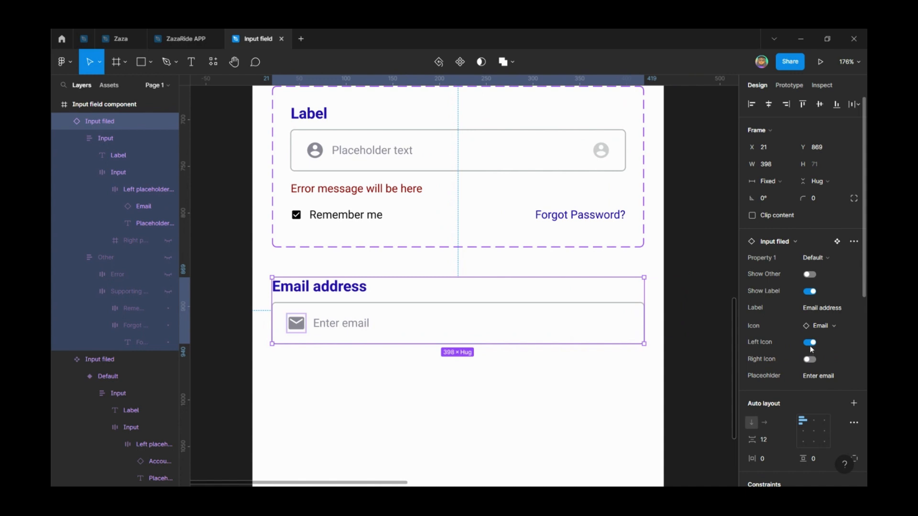
left_click(810, 346)
left_click(810, 344)
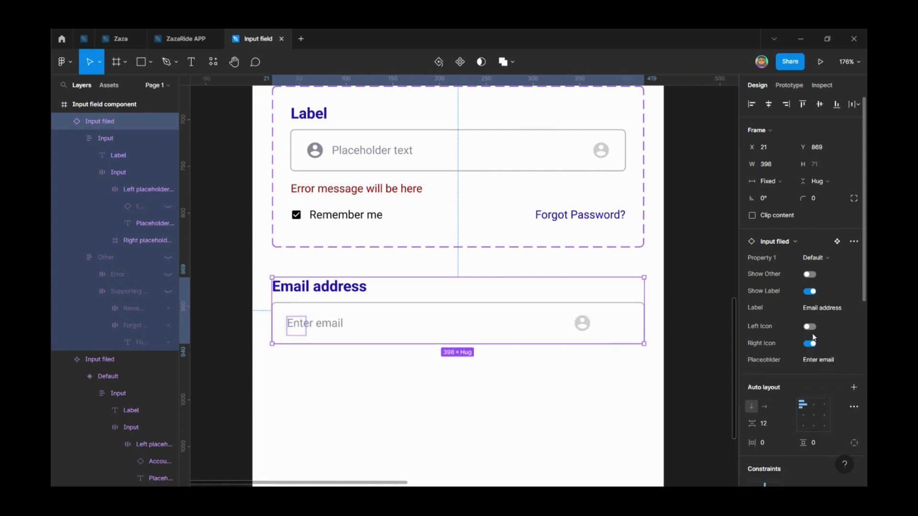
left_click(810, 328)
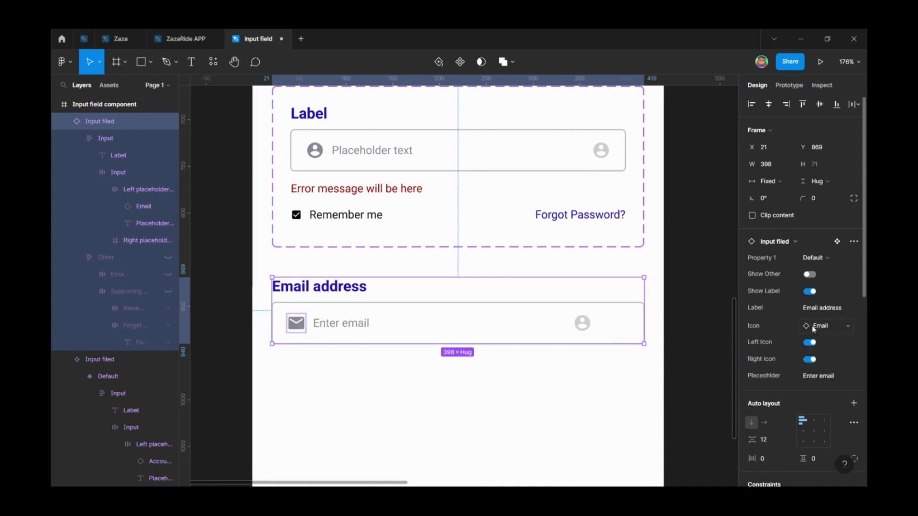
Try Auto spacing on the Default variant's bordered input frame with the widened Email address instance showing both icons.
left_click(539, 135)
double_click(532, 146)
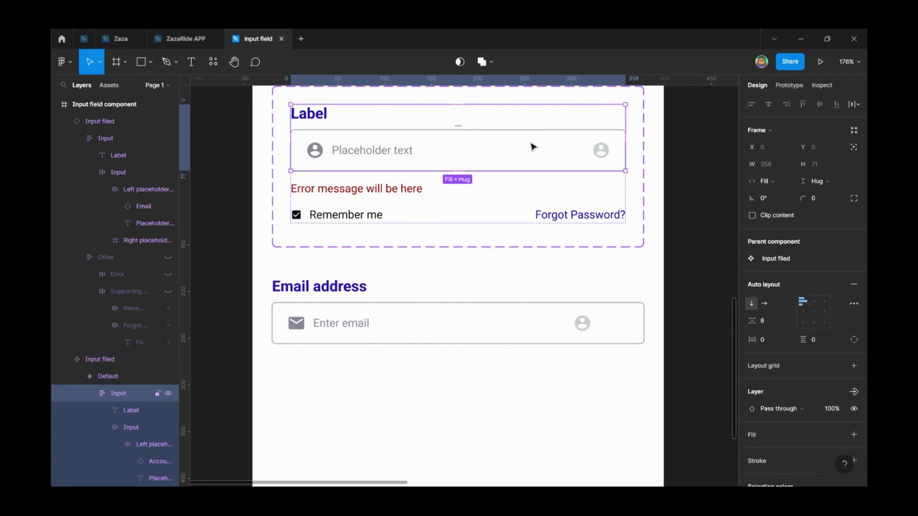
left_click(534, 147)
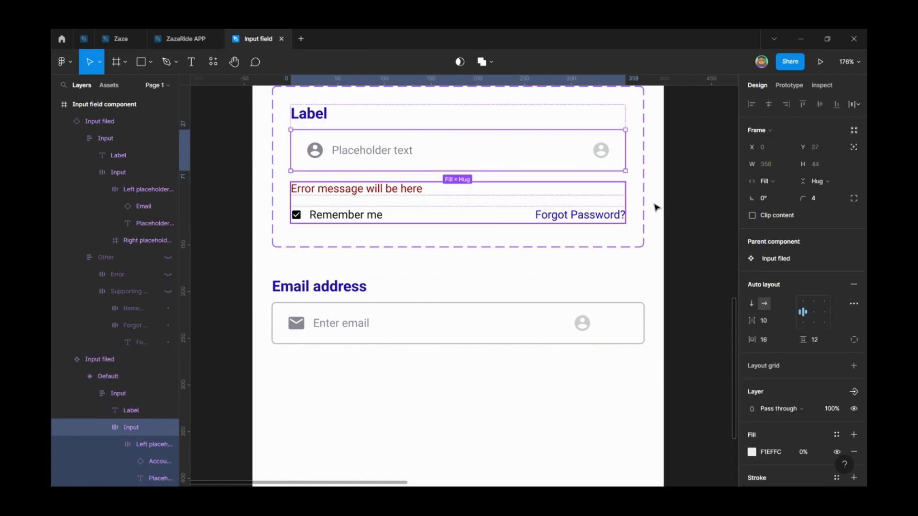
left_click(776, 319)
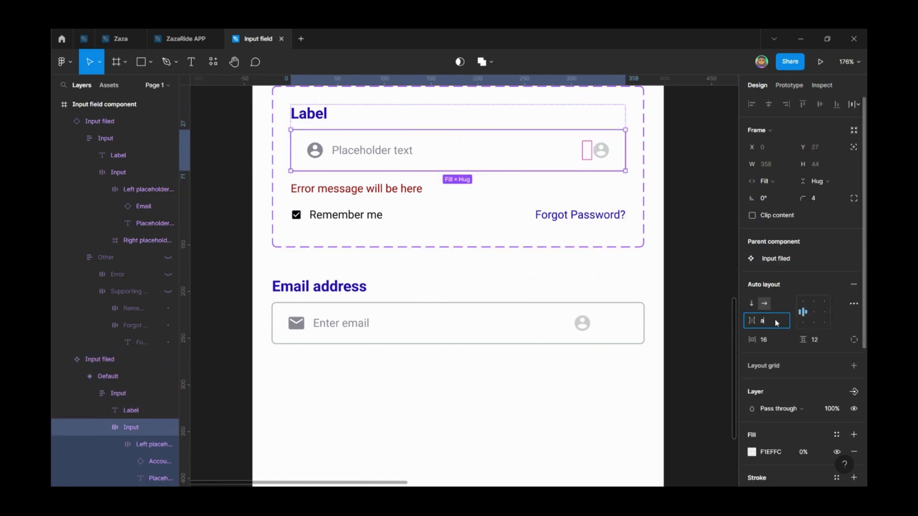
key("Return")
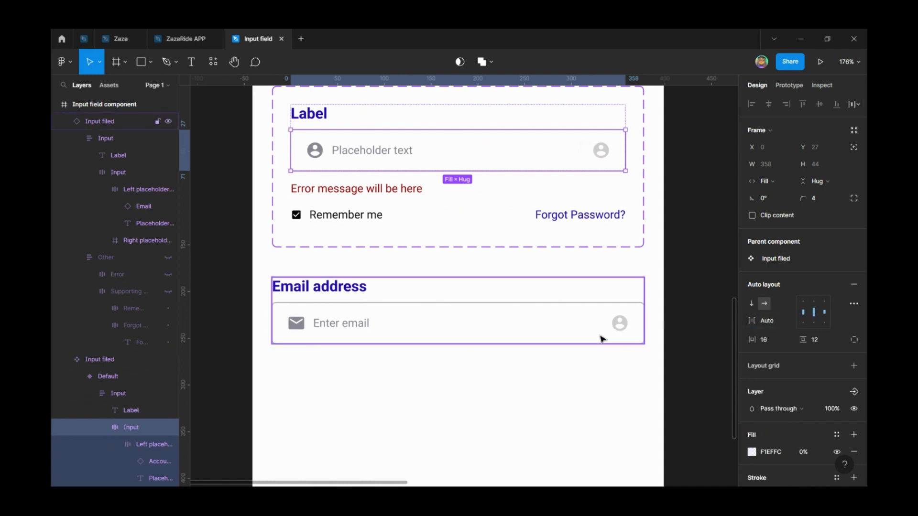
Set the item spacing of the Default variant's bordered input frame back to 10.
left_click(782, 323)
type("10")
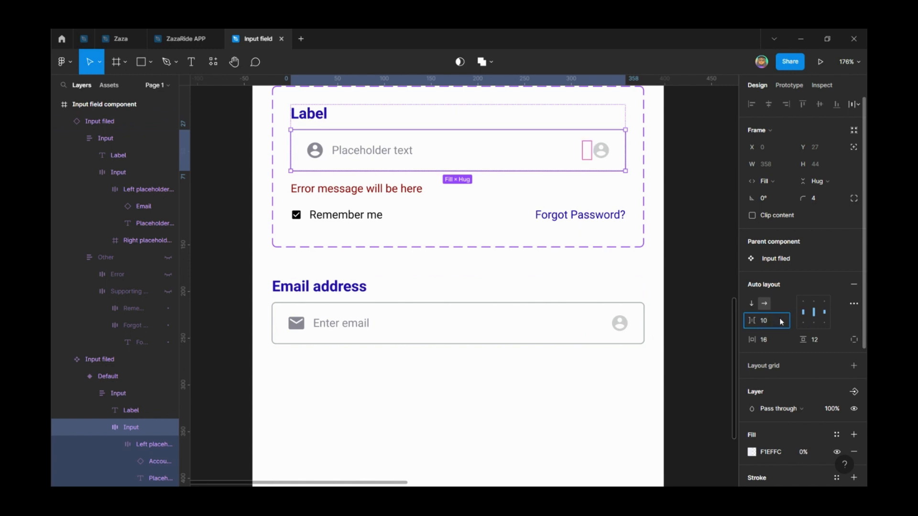
key("Return")
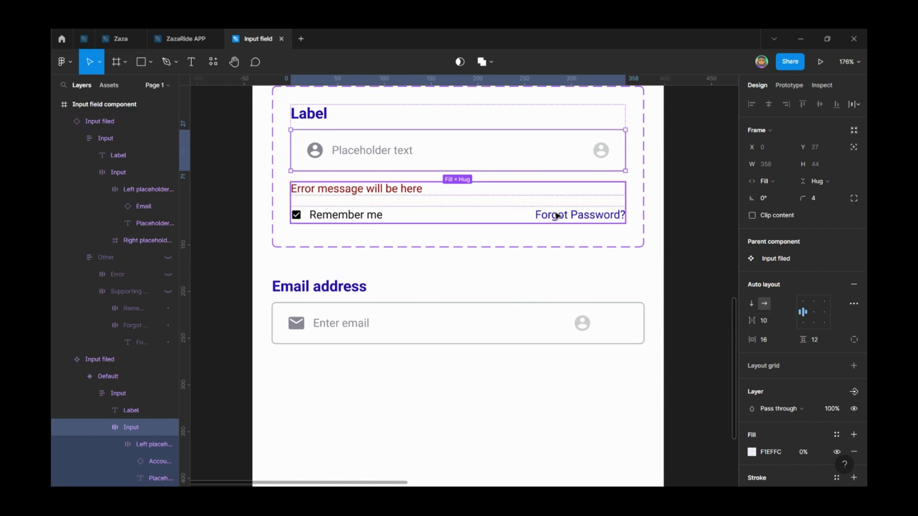
Set the width of the frame holding the left icon and placeholder text in the Default variant to Fill container.
left_click(382, 152)
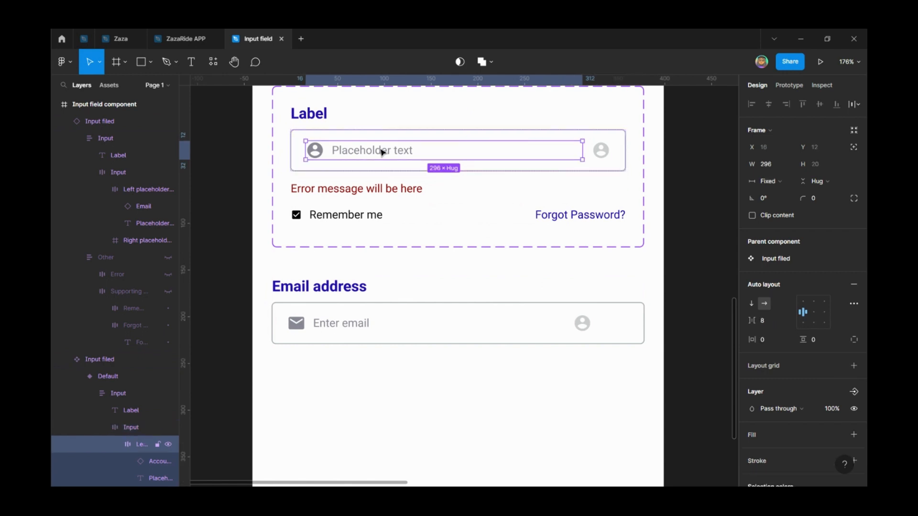
left_click(769, 181)
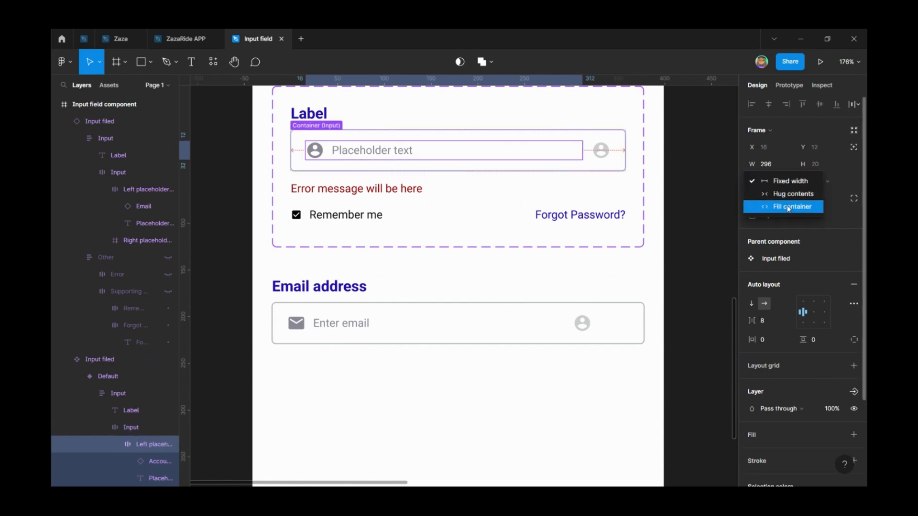
left_click(788, 207)
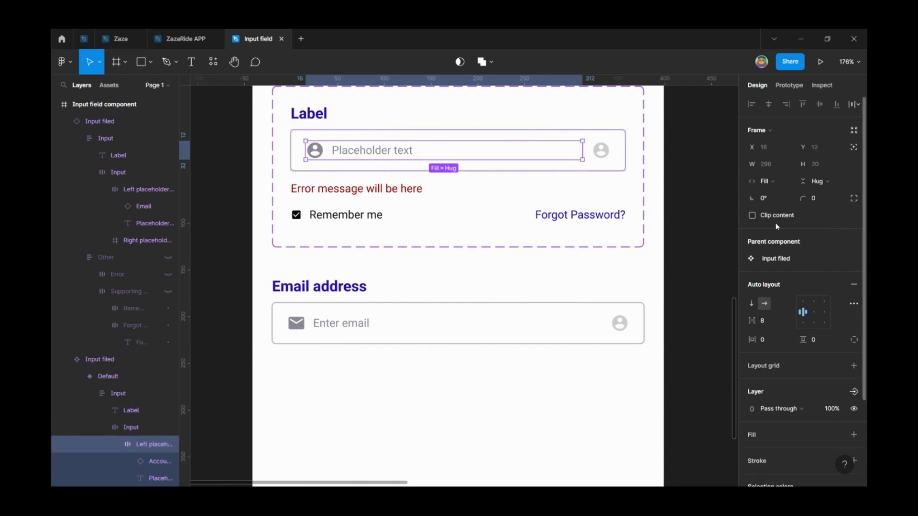
Narrow the Email address instance to a width of about 378.
left_click(680, 307)
left_click(547, 322)
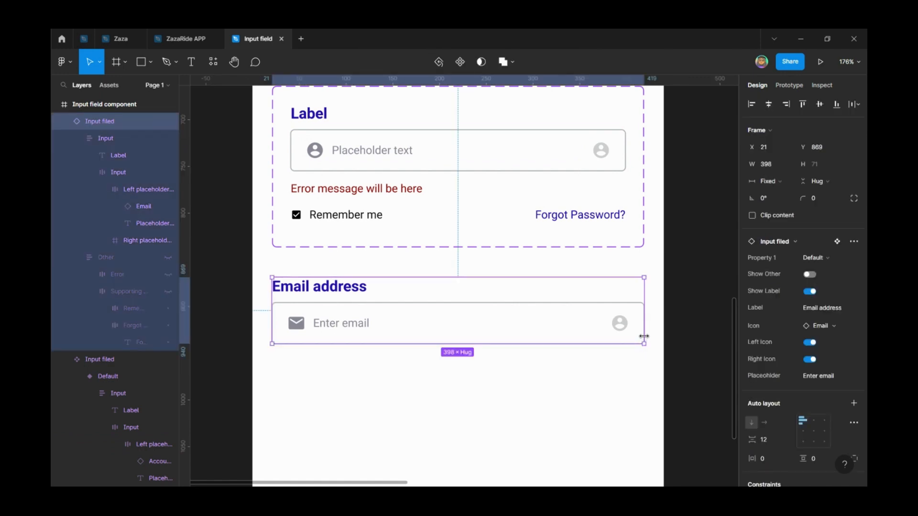
left_click_drag(643, 335, 625, 327)
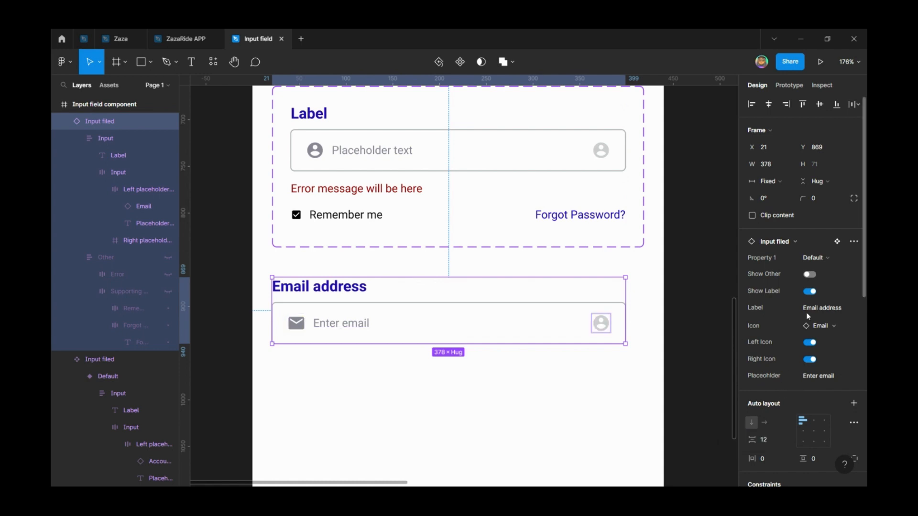
Turn on Show Other and the supporting elements for the Email address instance, trying its error message on and off again.
left_click(810, 275)
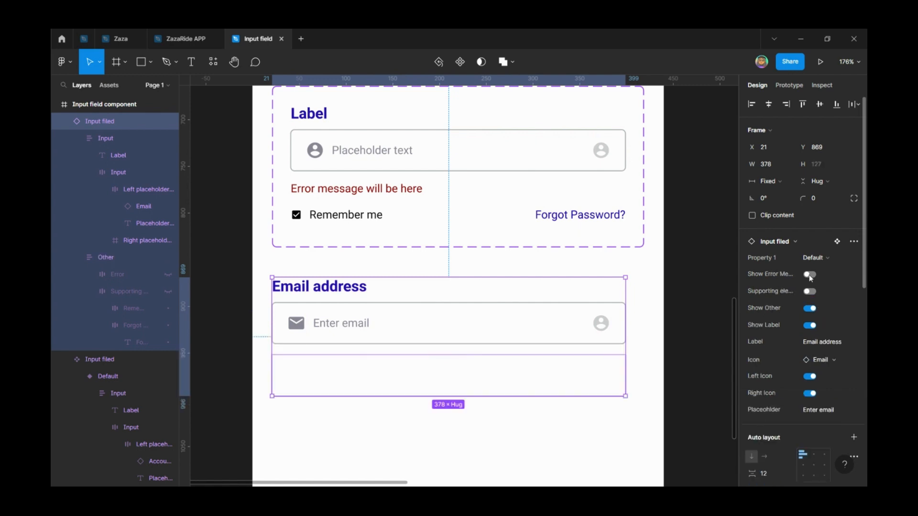
left_click(811, 292)
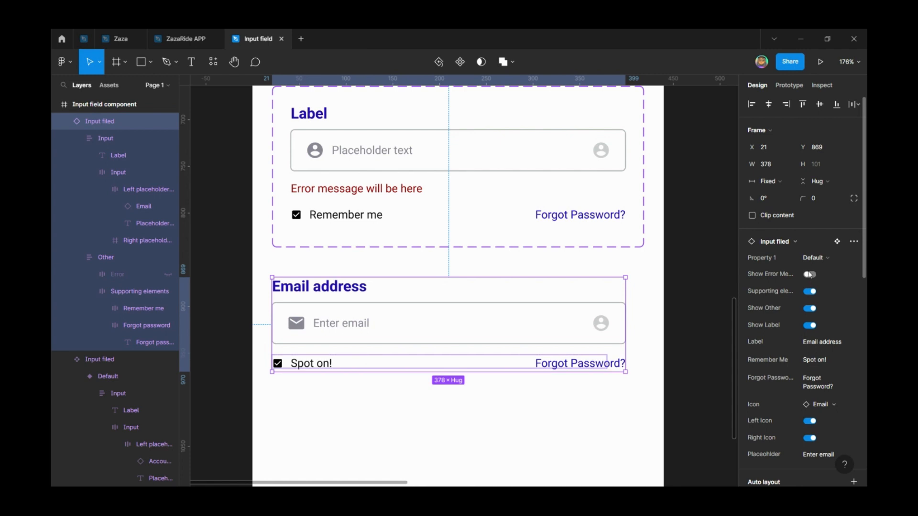
left_click(810, 275)
left_click(809, 275)
left_click(691, 353)
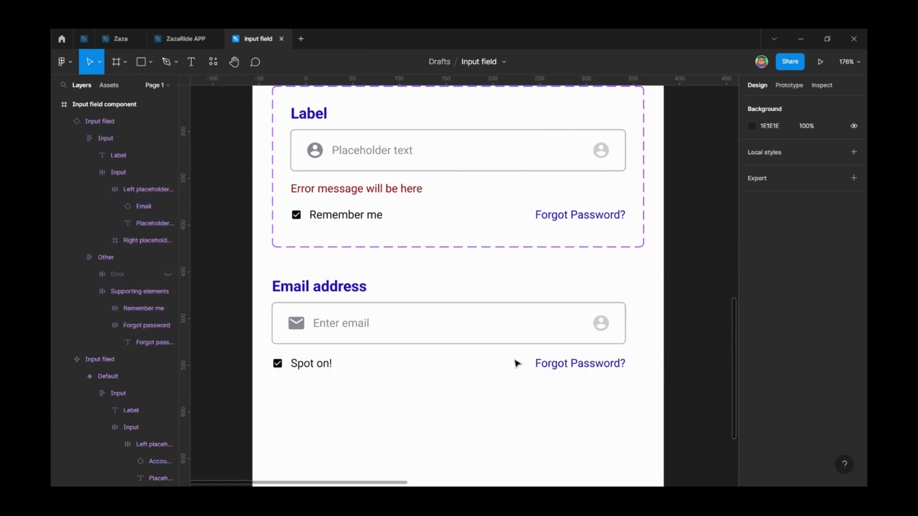
left_click(486, 338)
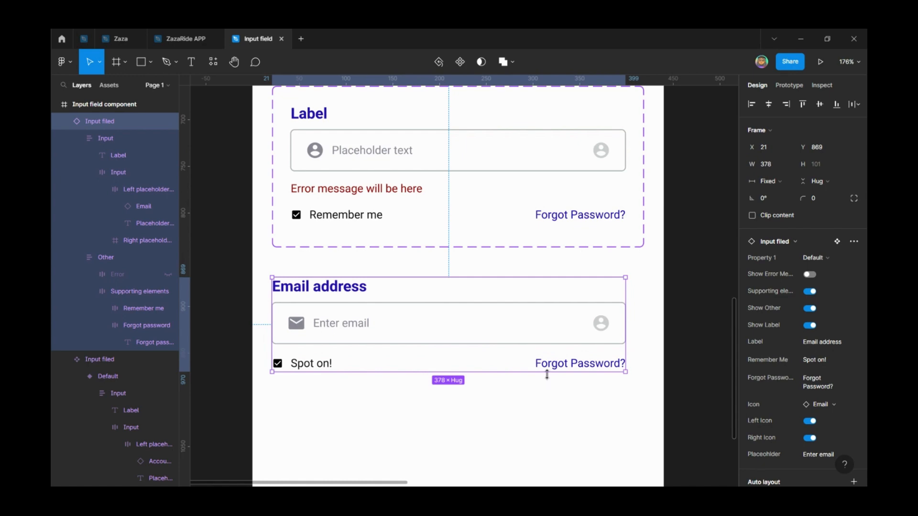
scroll(548, 371, "down", 3)
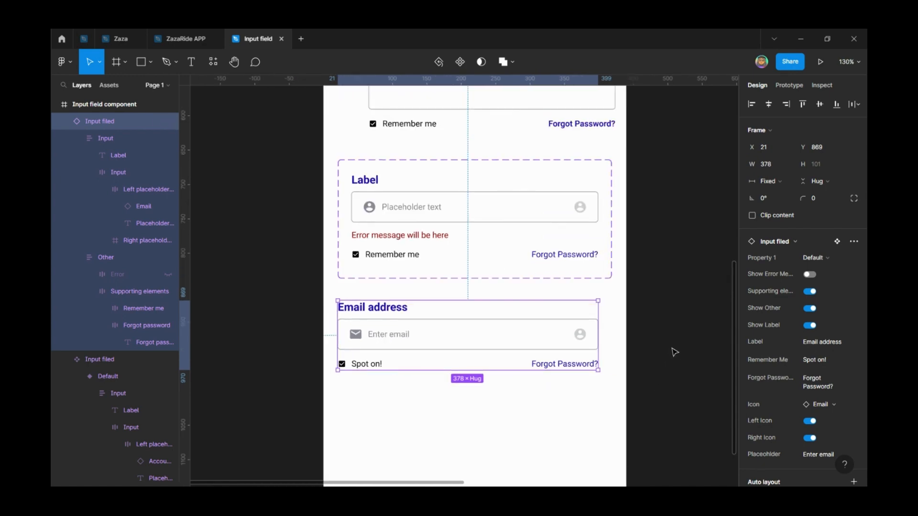